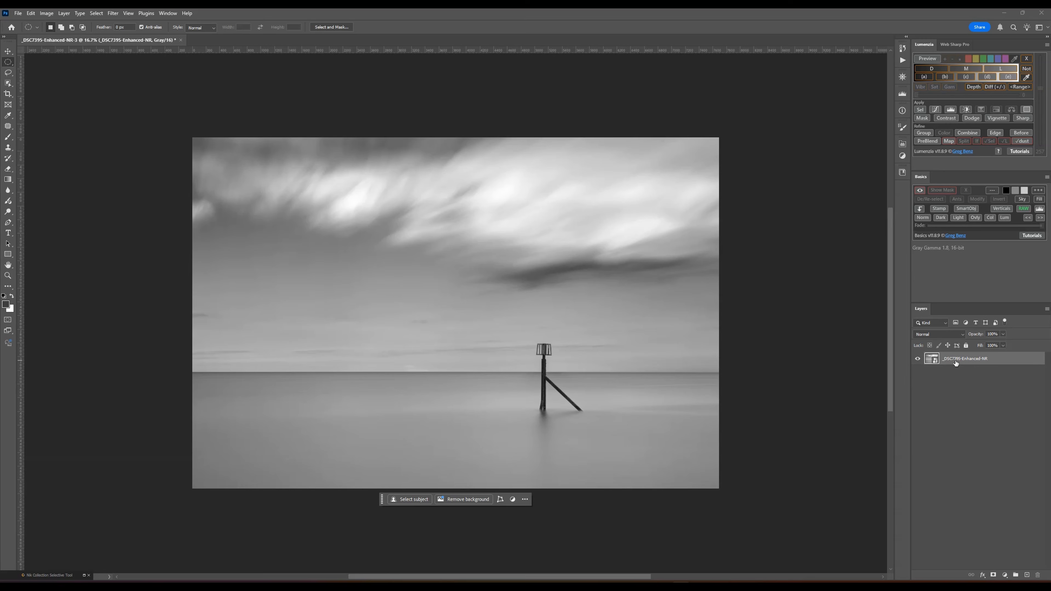
- Duplicate the photo layer and rasterize the copy
key(ctrl+j)
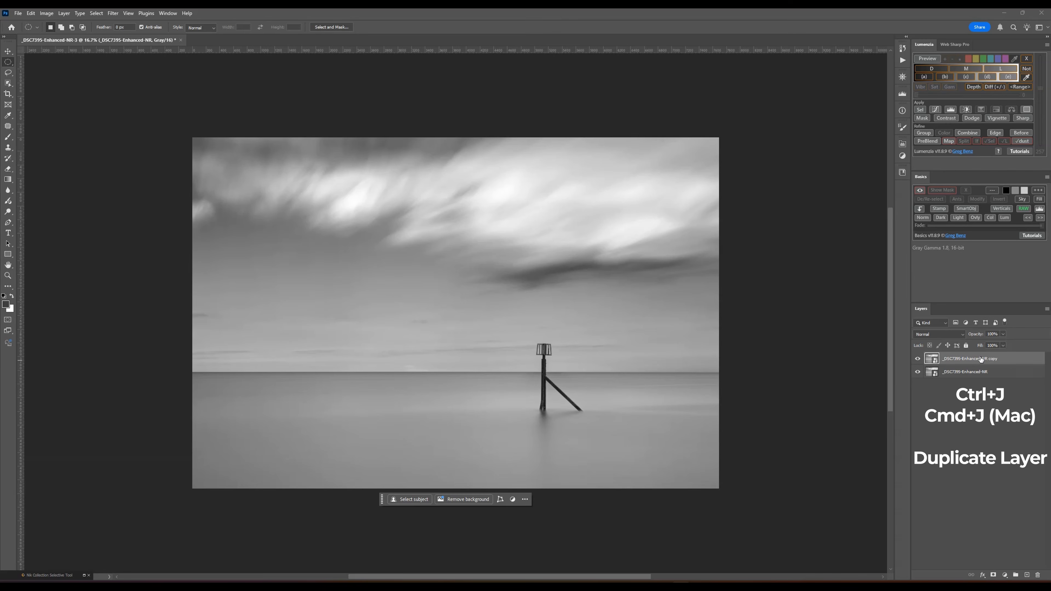
right_click(960, 360)
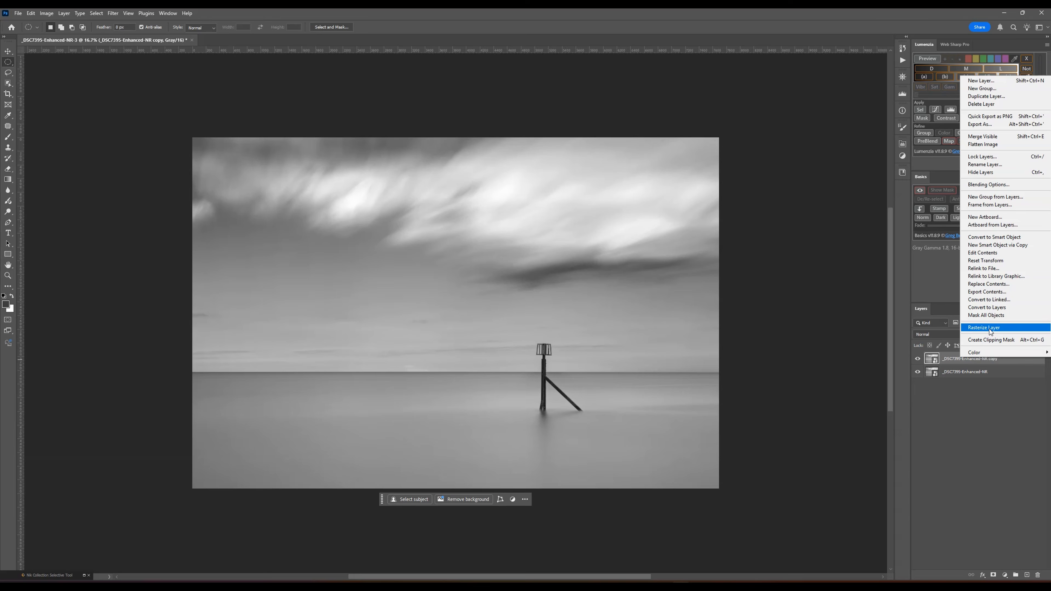
click(988, 328)
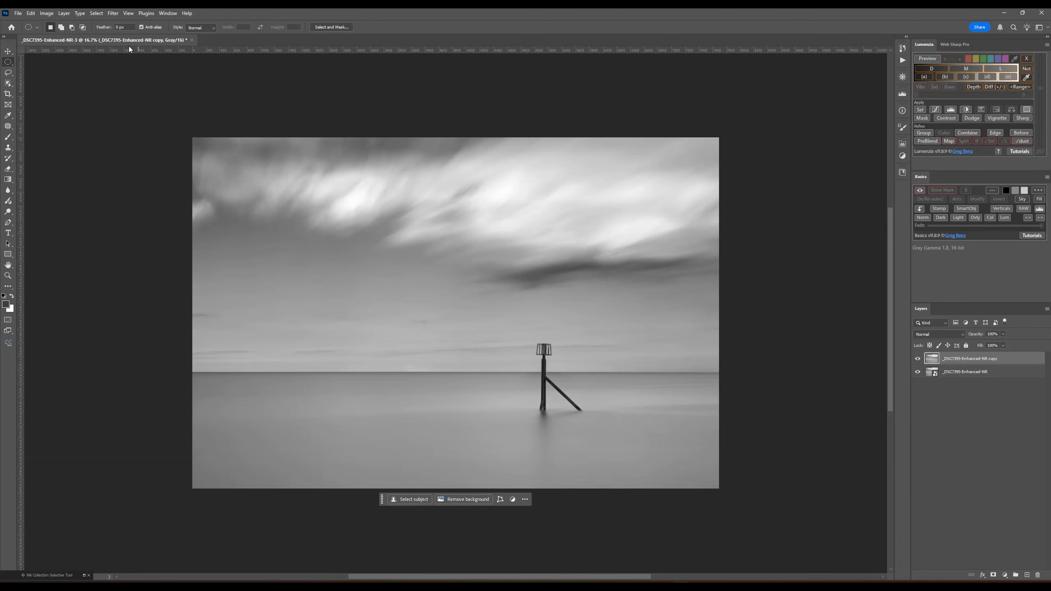
- Add a new guide layout that divides the canvas into 15 columns
click(128, 13)
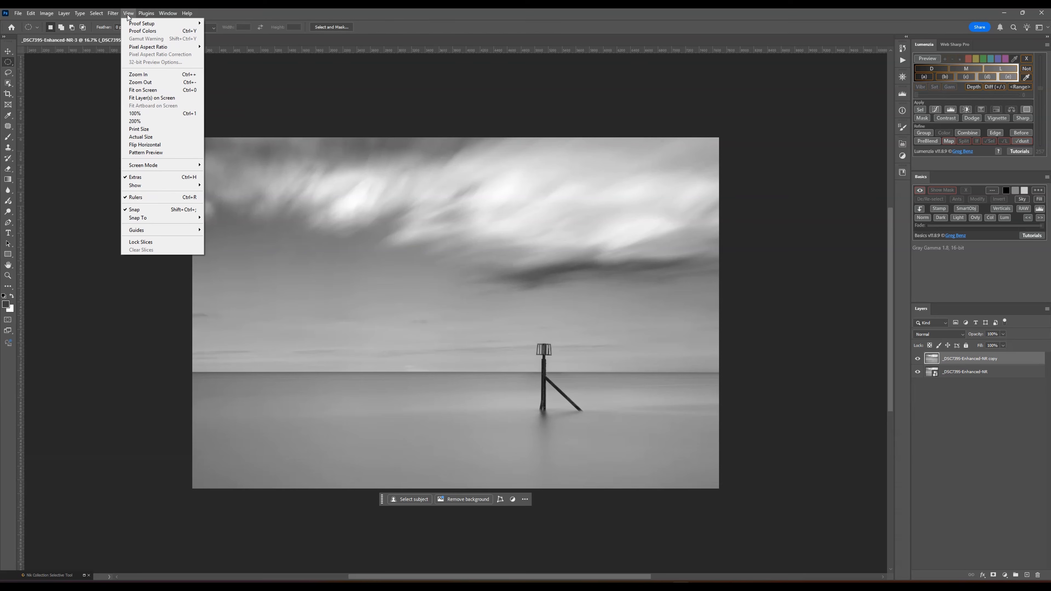
mouse_move(167, 230)
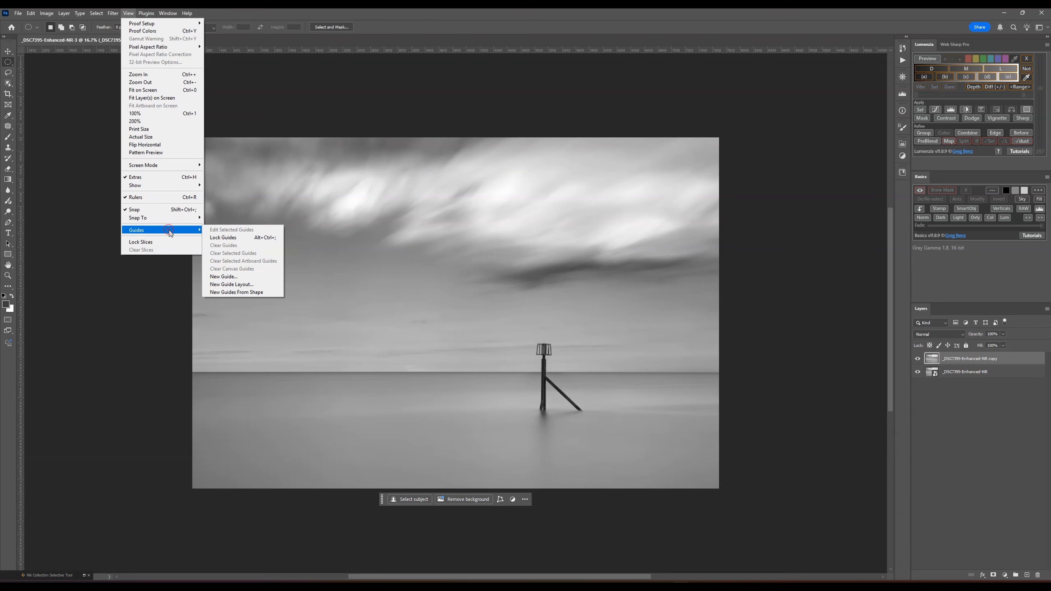
click(243, 284)
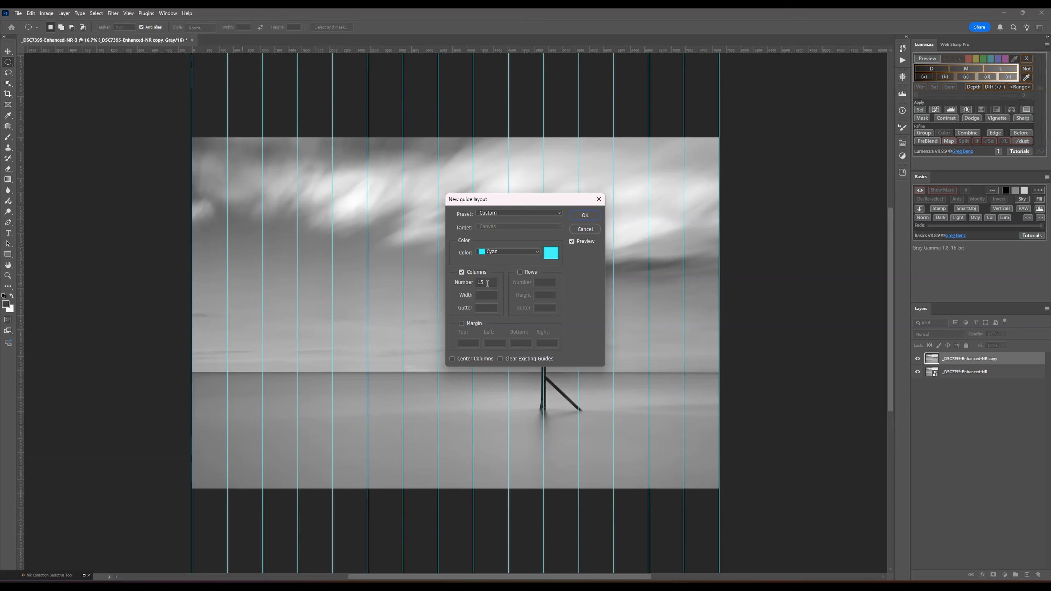
drag(487, 283, 466, 283)
text(25)
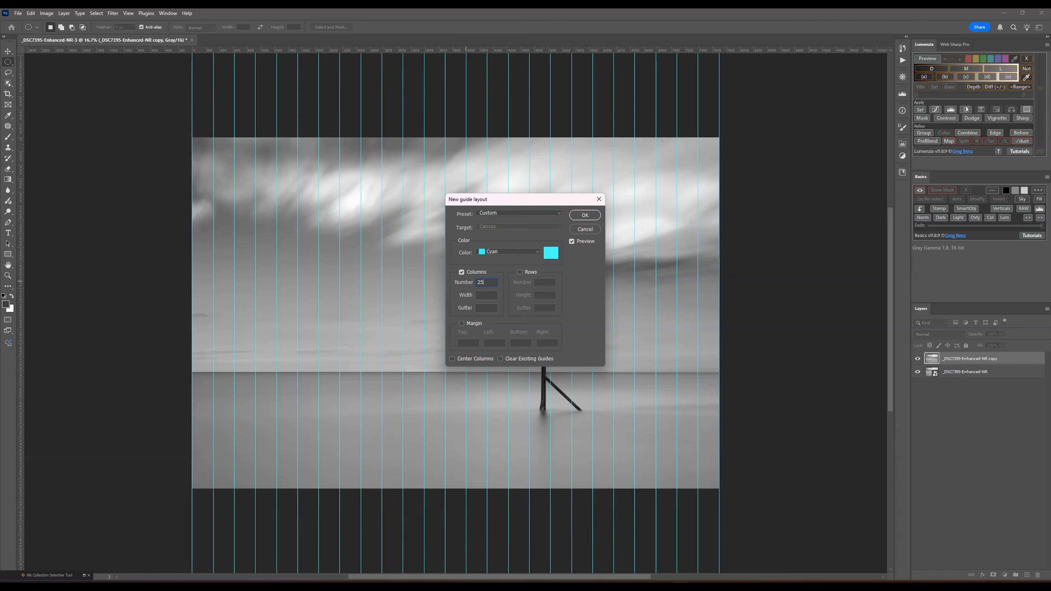
drag(494, 281, 463, 284)
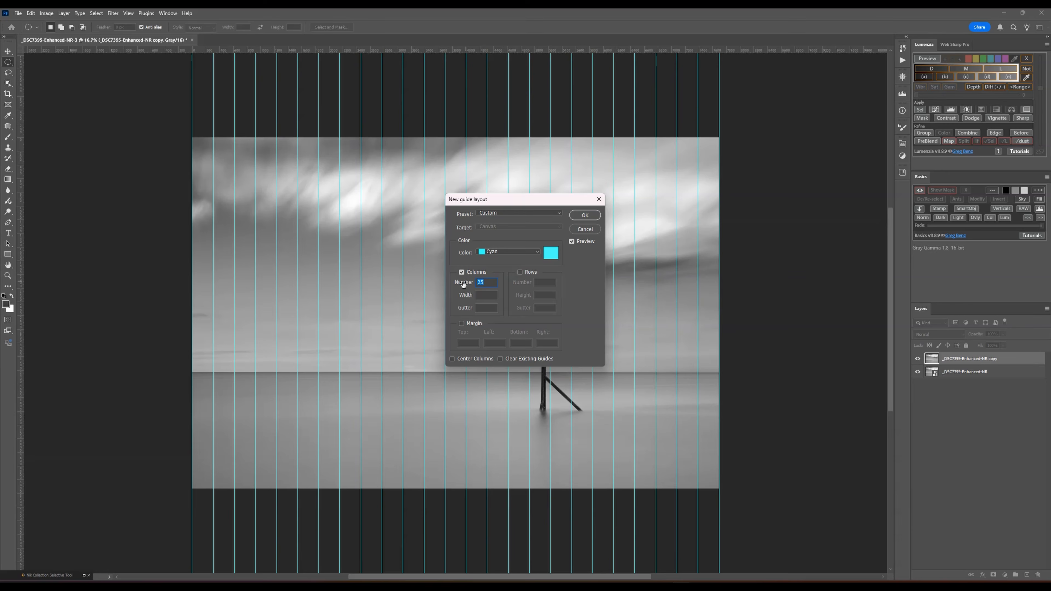
text(10)
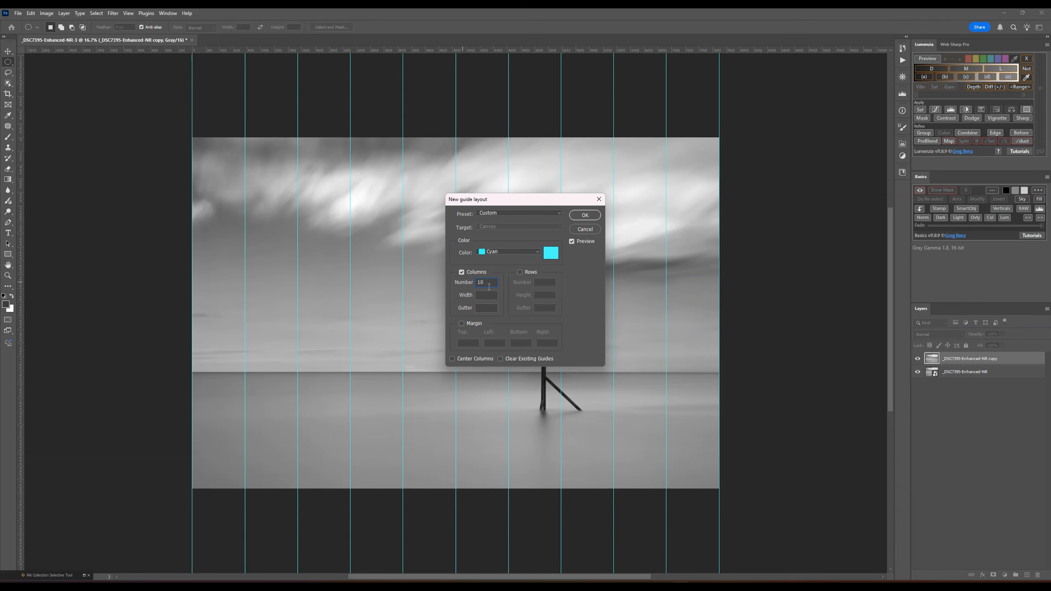
key(BackSpace)
key(BackSpace)
text(15)
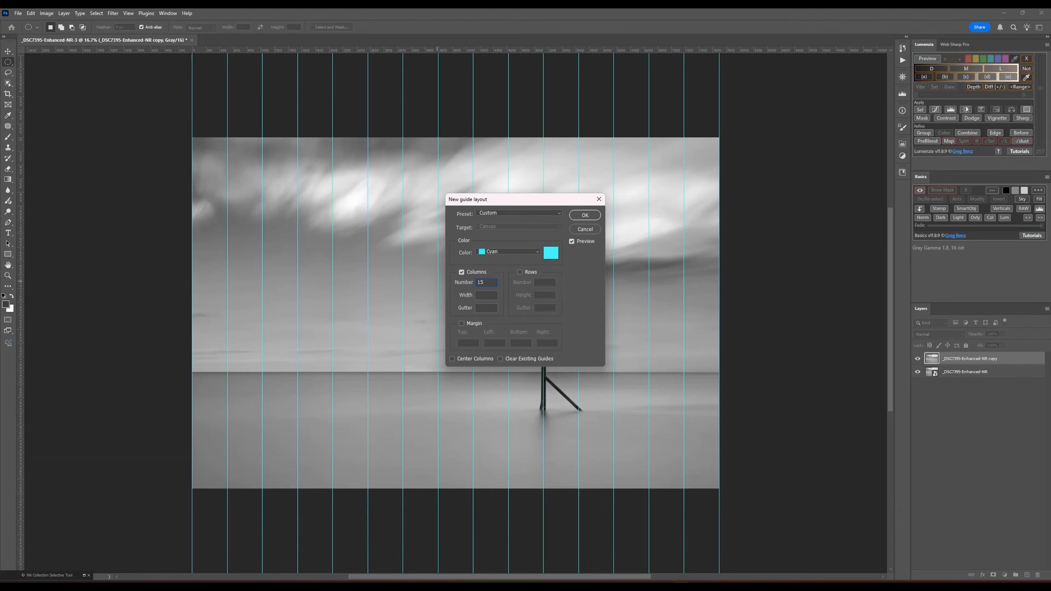
click(585, 216)
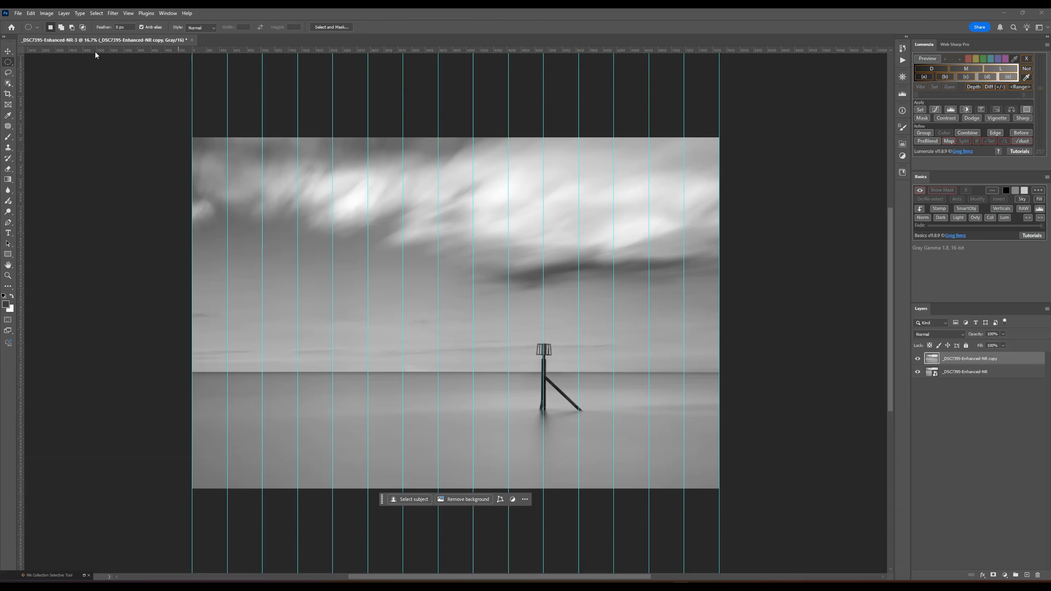
- Hide the rulers and show them again
click(128, 13)
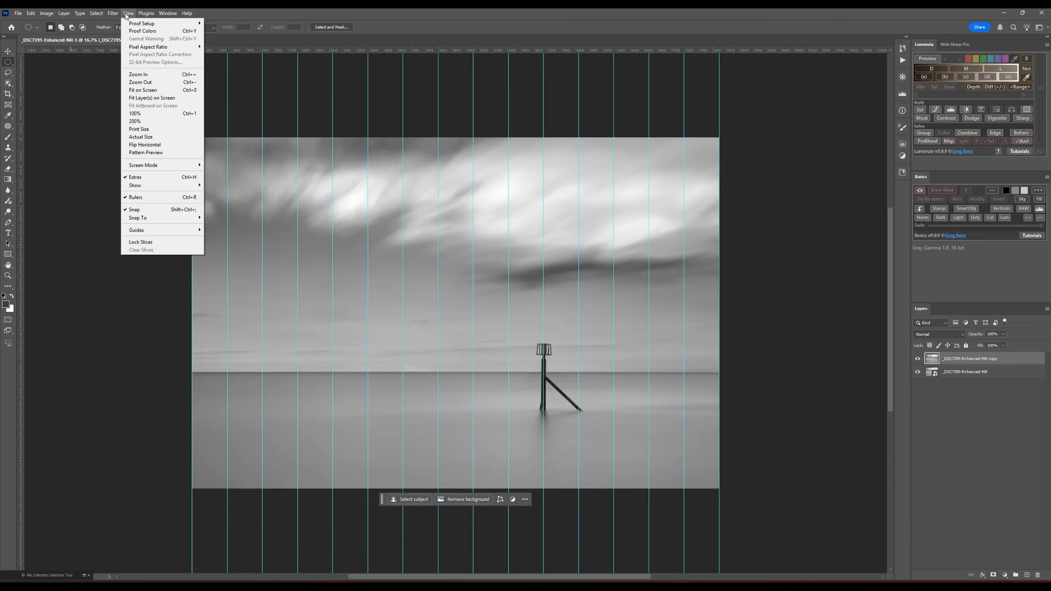
click(157, 197)
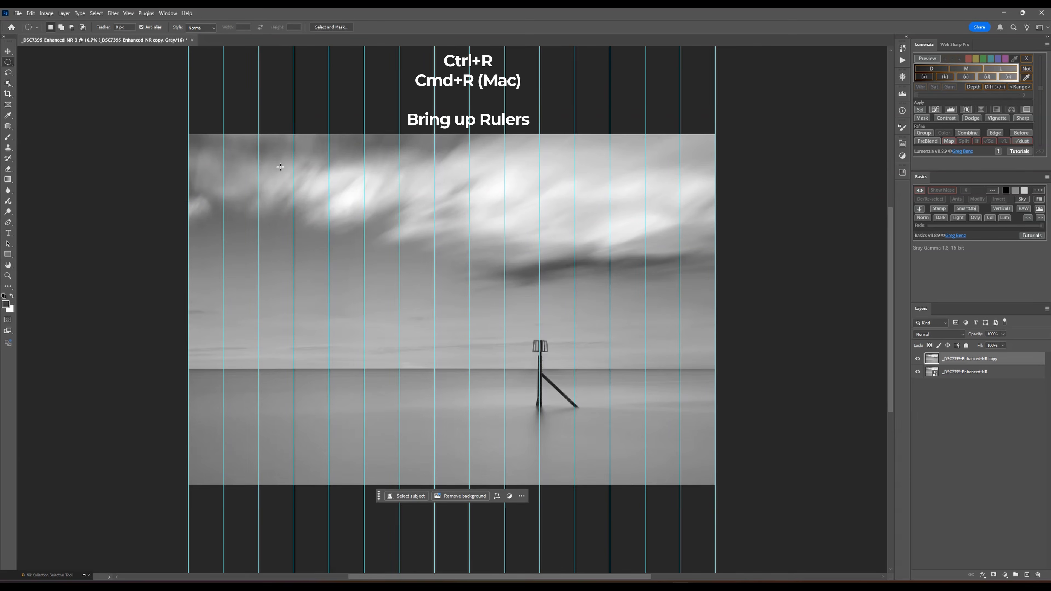
key(ctrl+r)
key(ctrl+r)
click(128, 13)
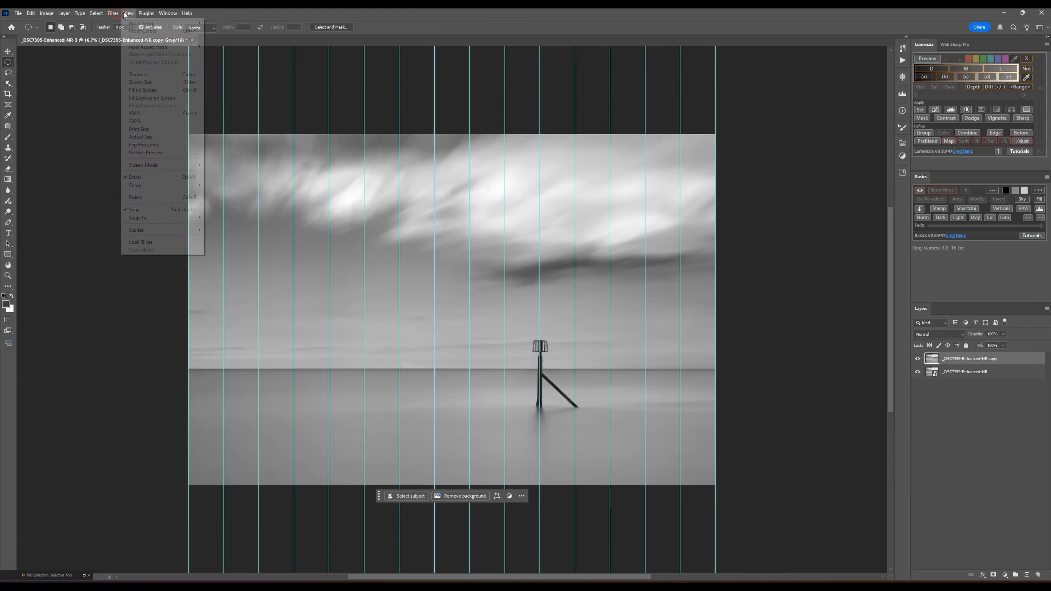
click(151, 197)
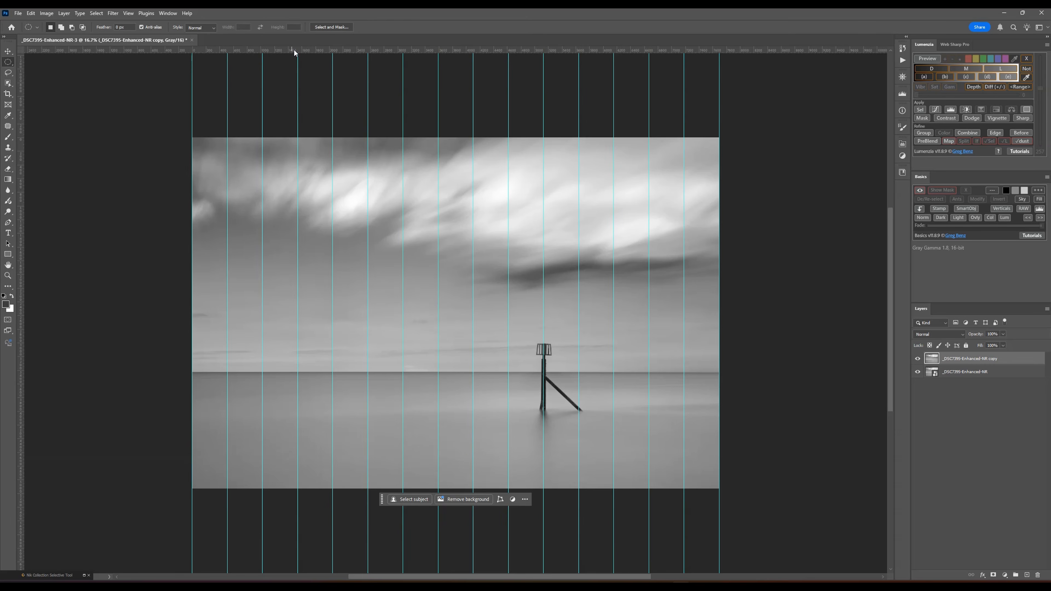
- Place two horizontal guides, one just above and one just below the horizon line
drag(292, 50, 335, 357)
drag(241, 50, 293, 385)
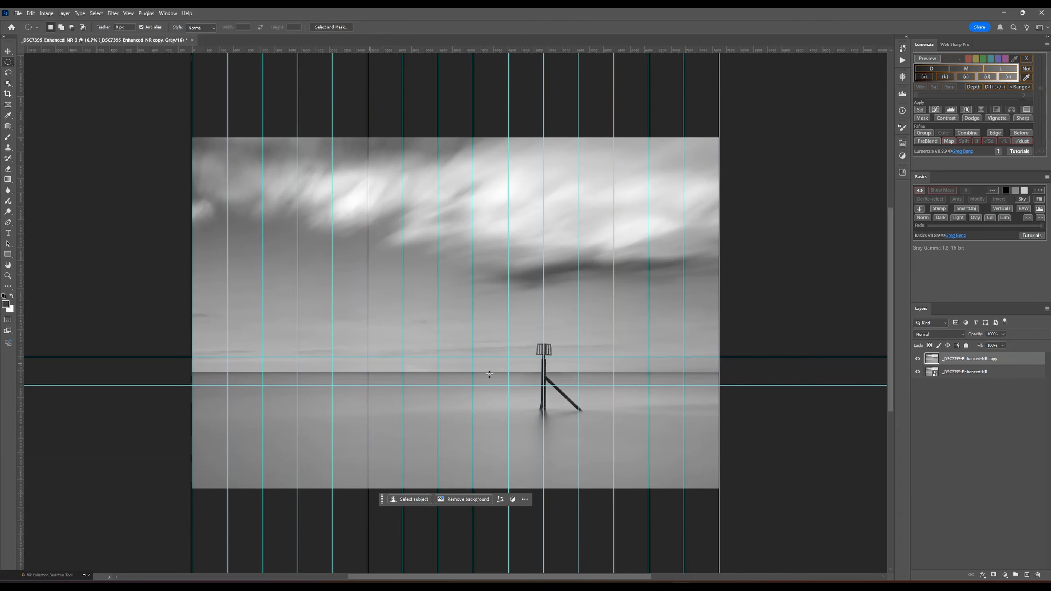
- Draw a rectangle shape of about 513 x 415 px over the horizon in the first guide column, between the two horizontal guides
key(ctrl+plus)
key(ctrl+plus)
key(ctrl+plus)
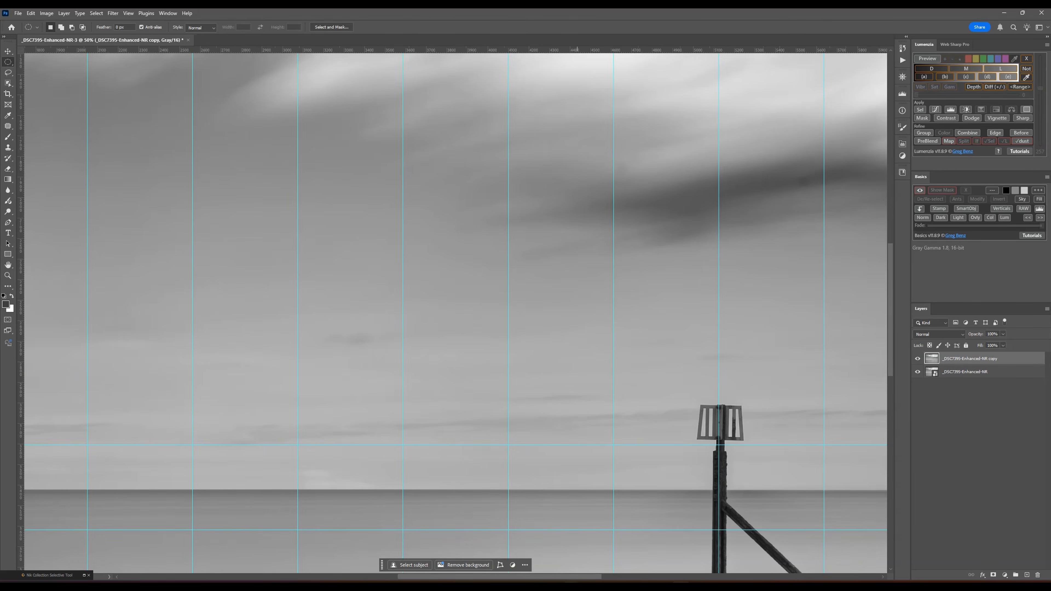
drag(585, 577, 464, 576)
scroll(438, 413, down, 3)
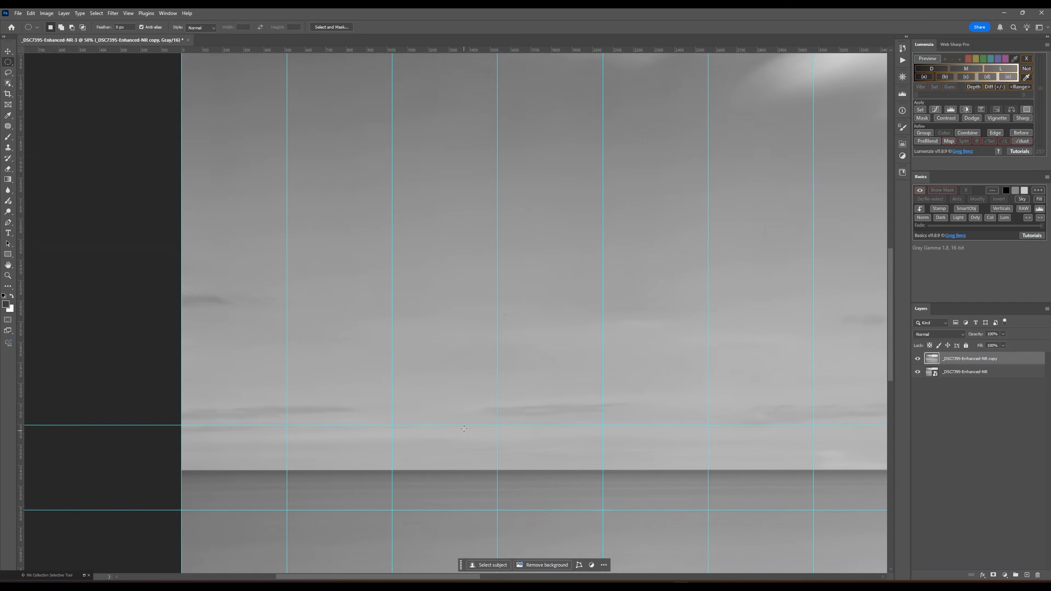
scroll(438, 414, down, 2)
click(7, 254)
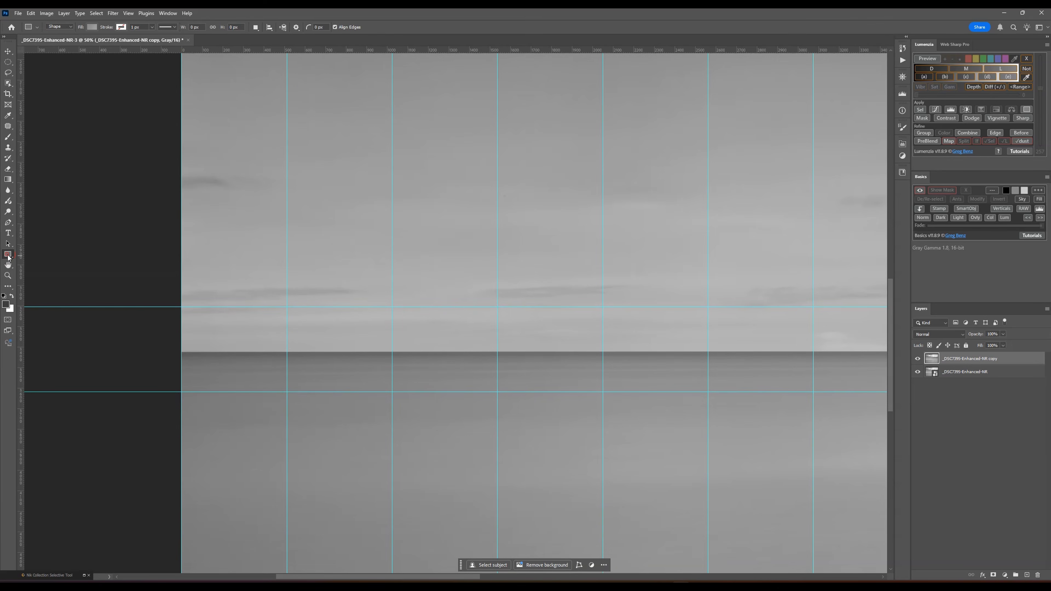
right_click(11, 256)
click(34, 255)
click(284, 309)
click(548, 241)
drag(285, 308, 182, 390)
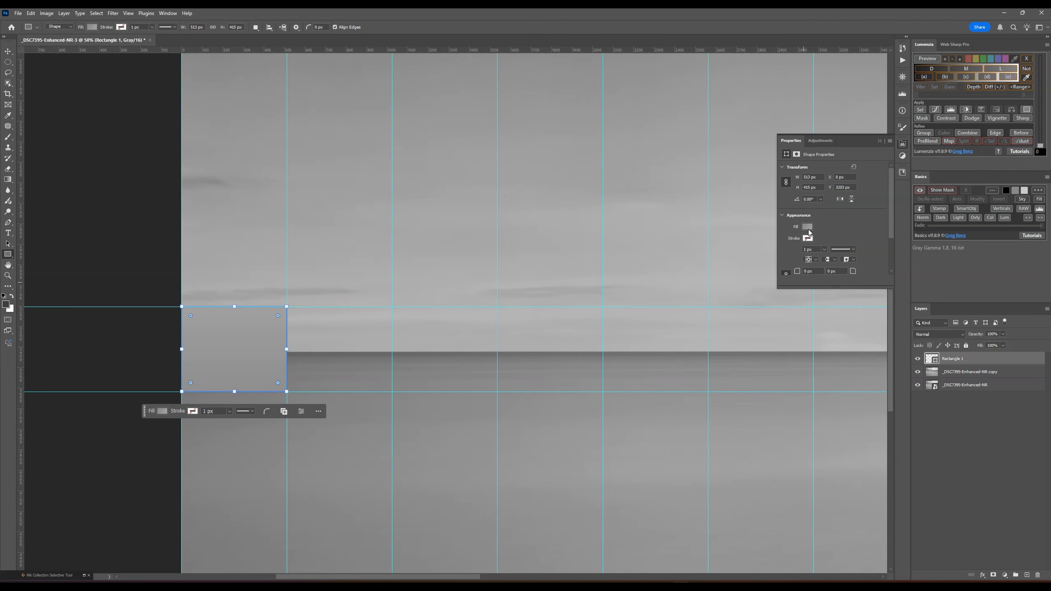
- Set the first rectangle's gradient stops to #7c7c7c sampled from the water below it and #adadad sampled from the sky above it
click(807, 226)
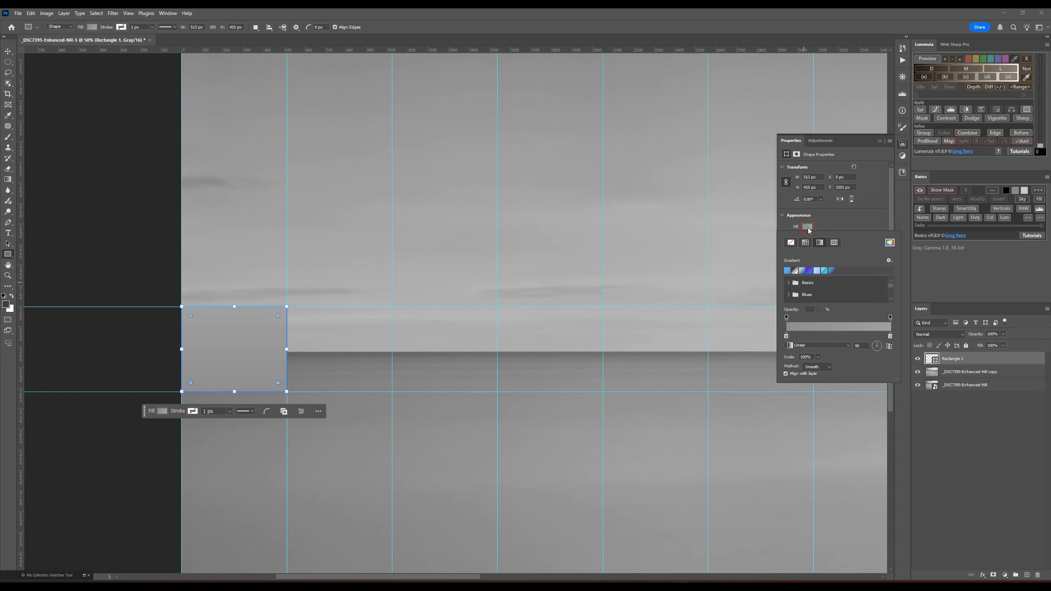
double_click(786, 336)
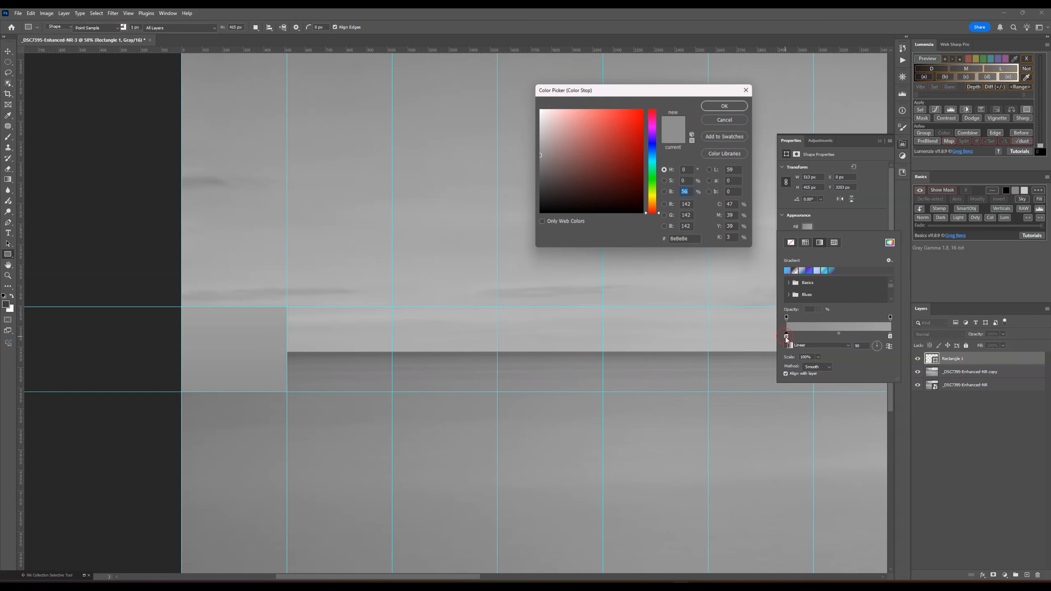
click(243, 393)
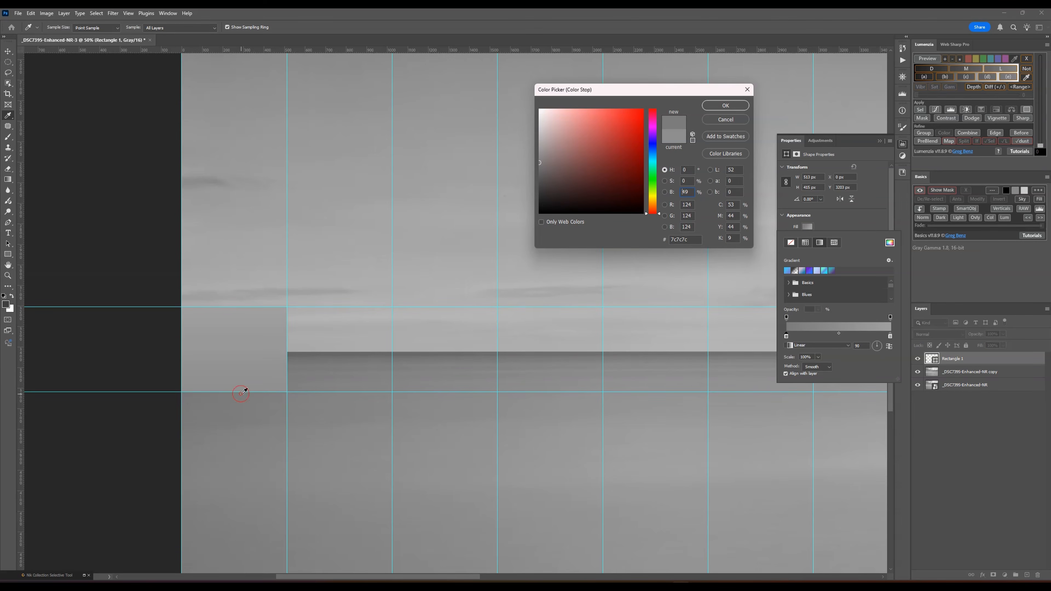
click(725, 105)
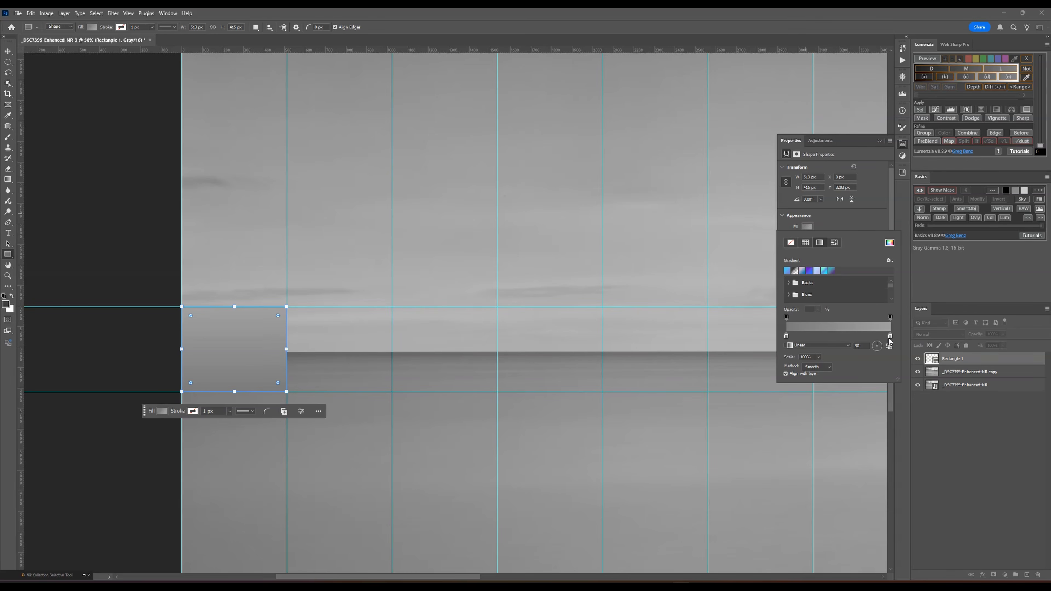
double_click(890, 336)
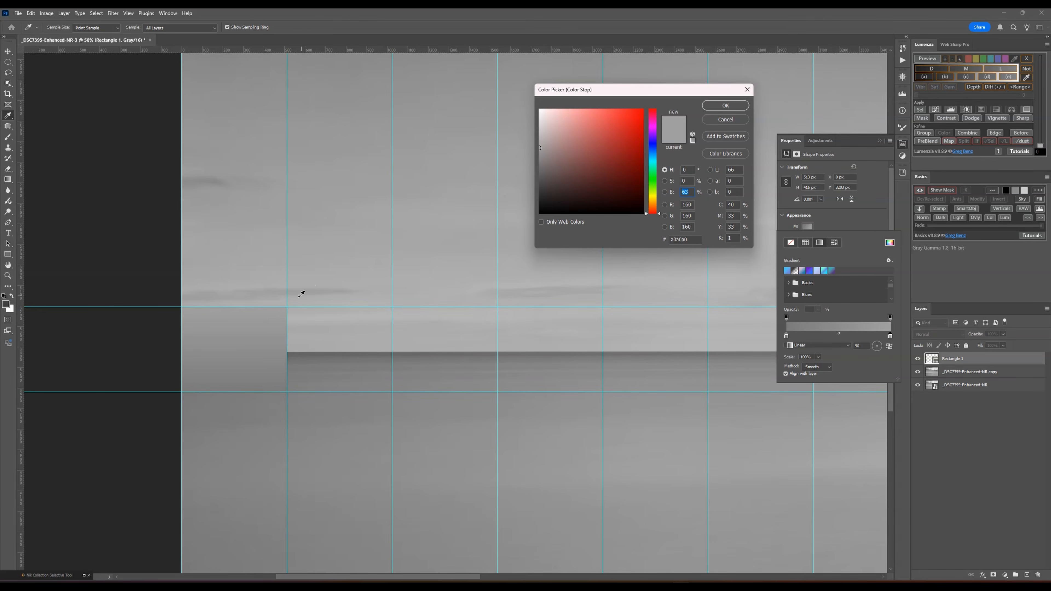
click(266, 304)
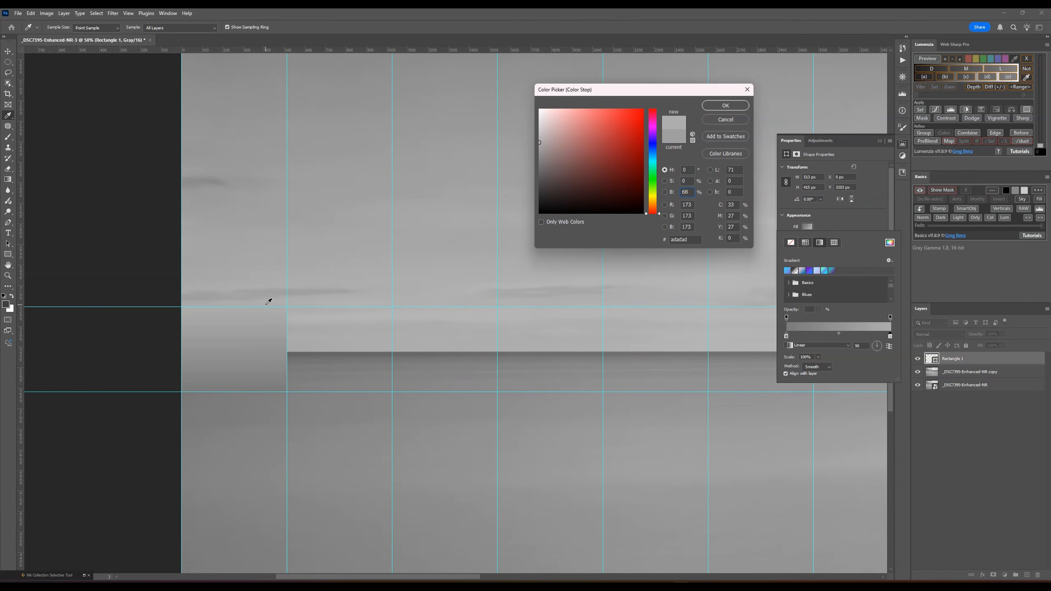
click(729, 109)
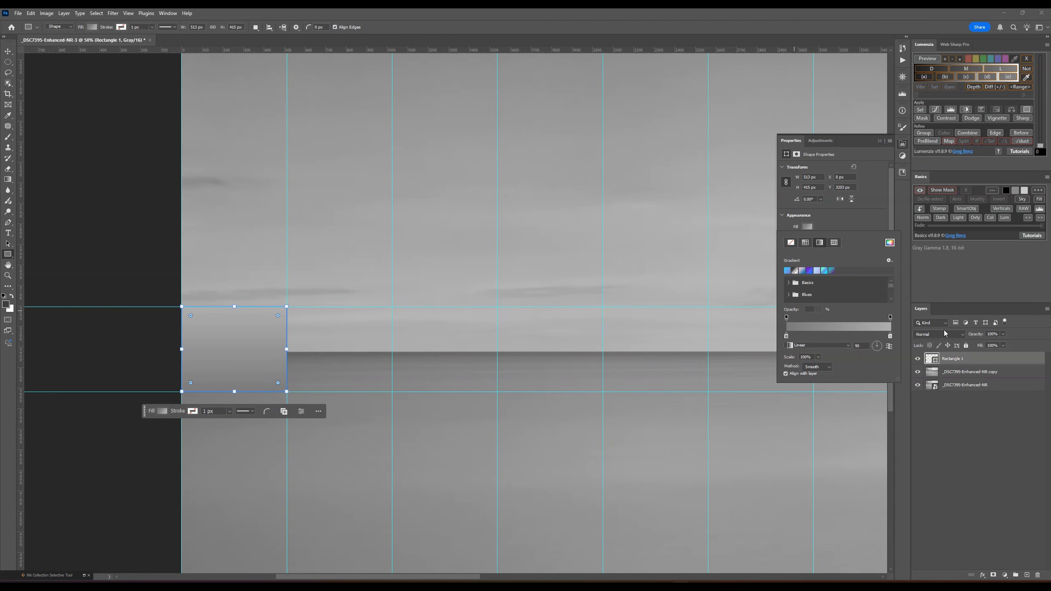
- Draw a second rectangle over the horizon in the second column, with gradient stops sampled from the water (#848484) and sky (#b2b2b2)
click(390, 307)
drag(391, 307, 288, 391)
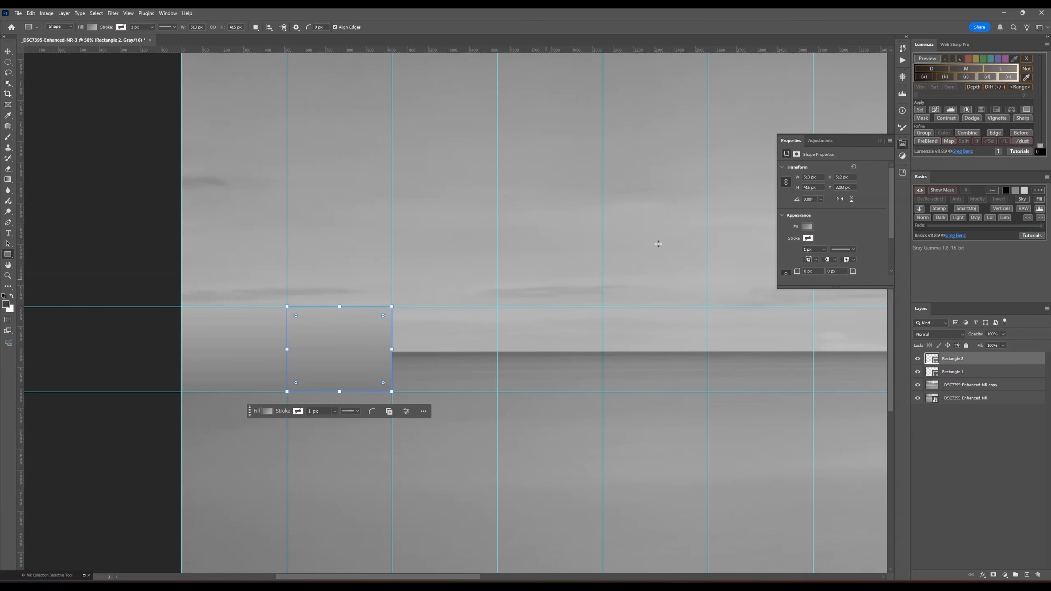
click(807, 227)
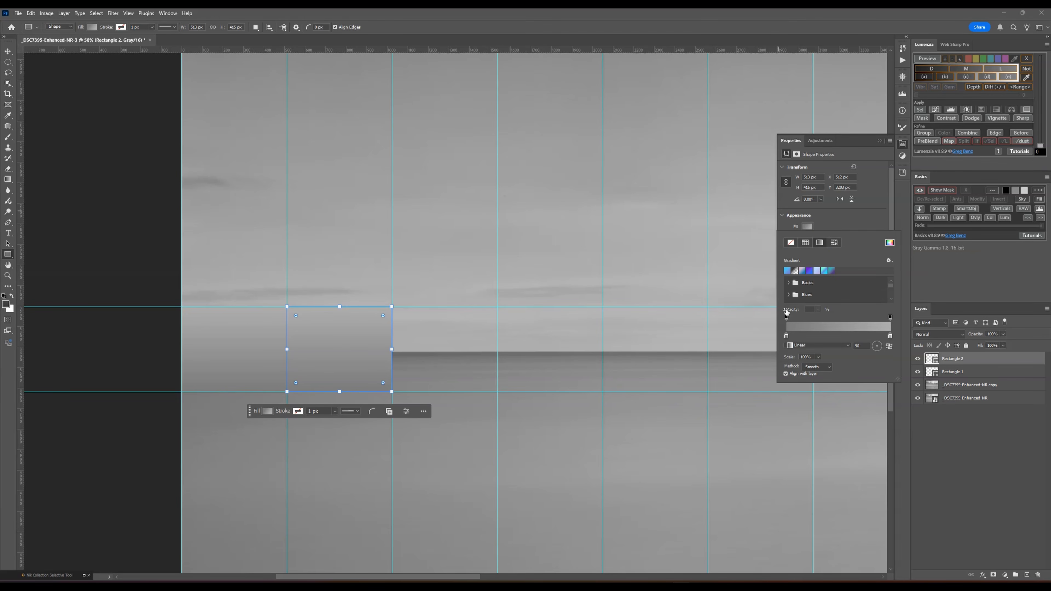
double_click(786, 336)
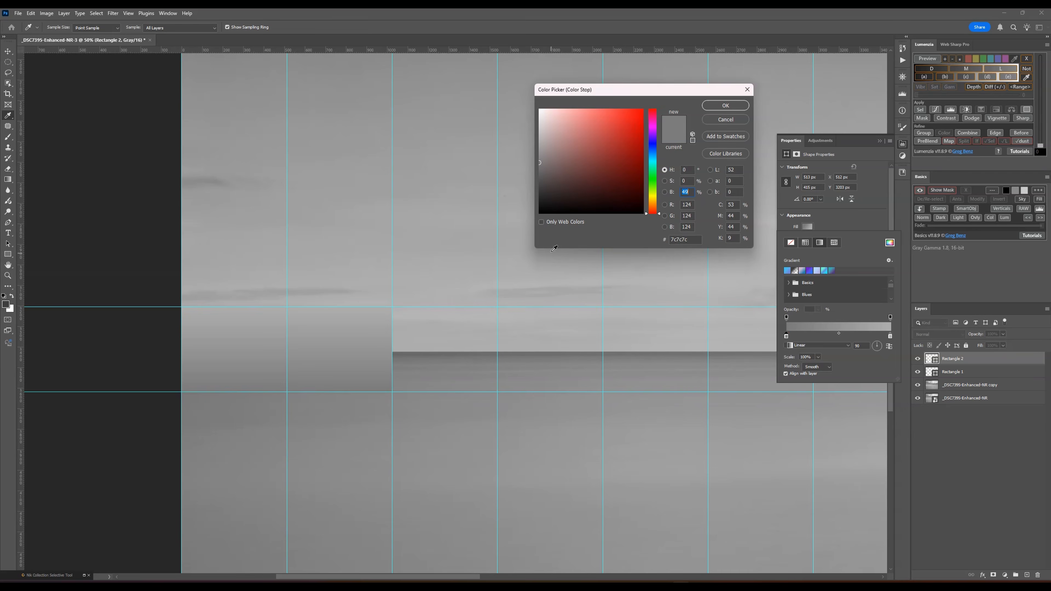
click(378, 390)
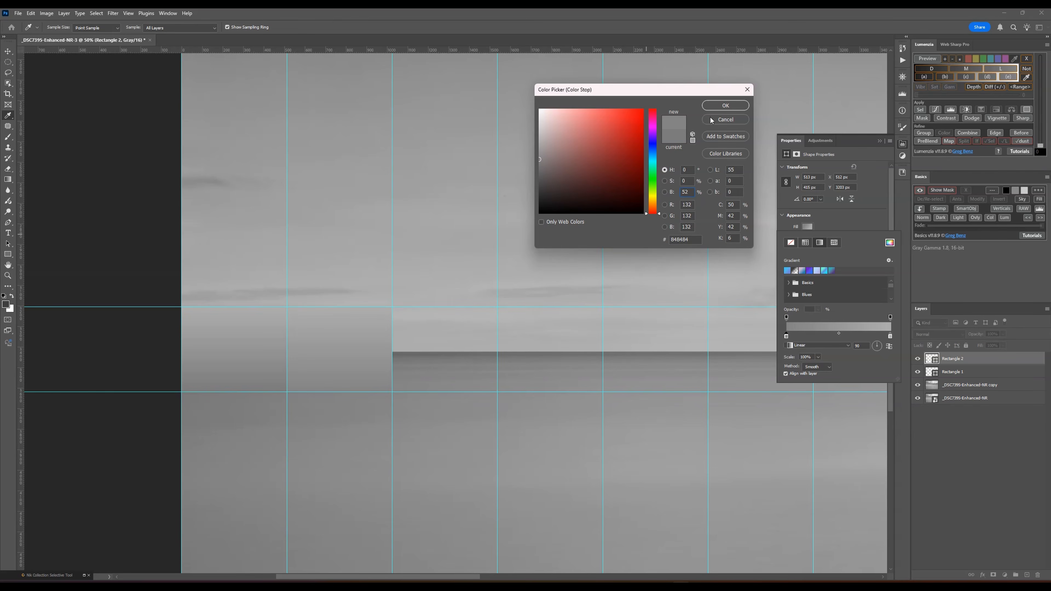
click(725, 105)
double_click(890, 336)
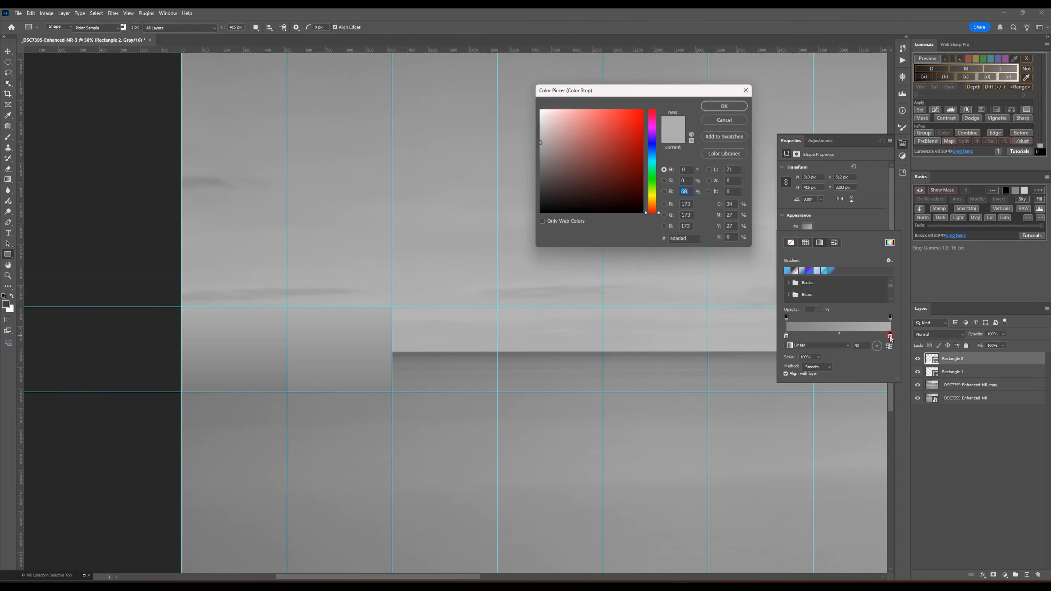
click(371, 305)
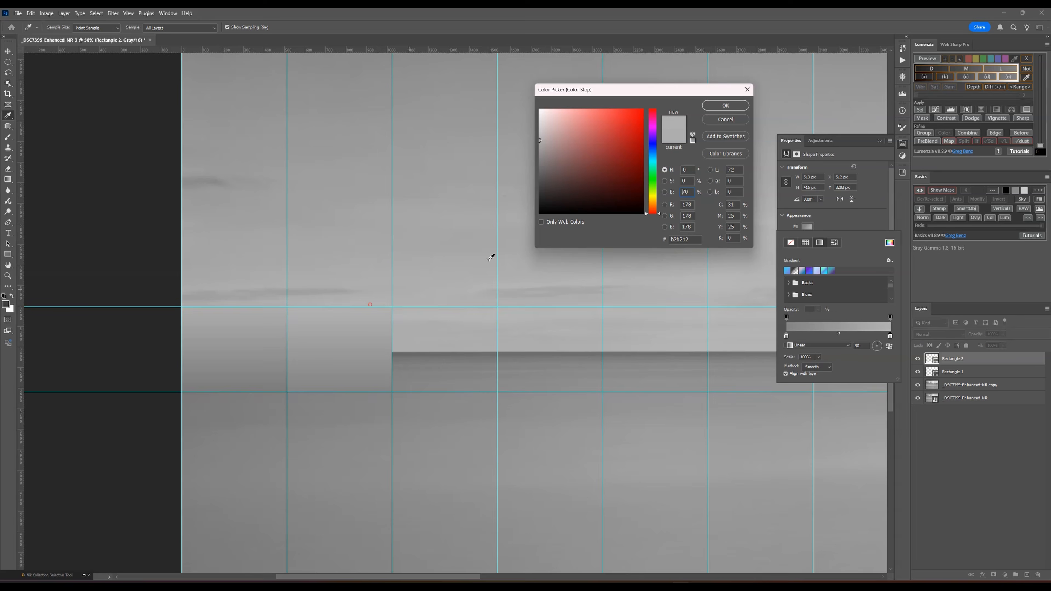
click(720, 106)
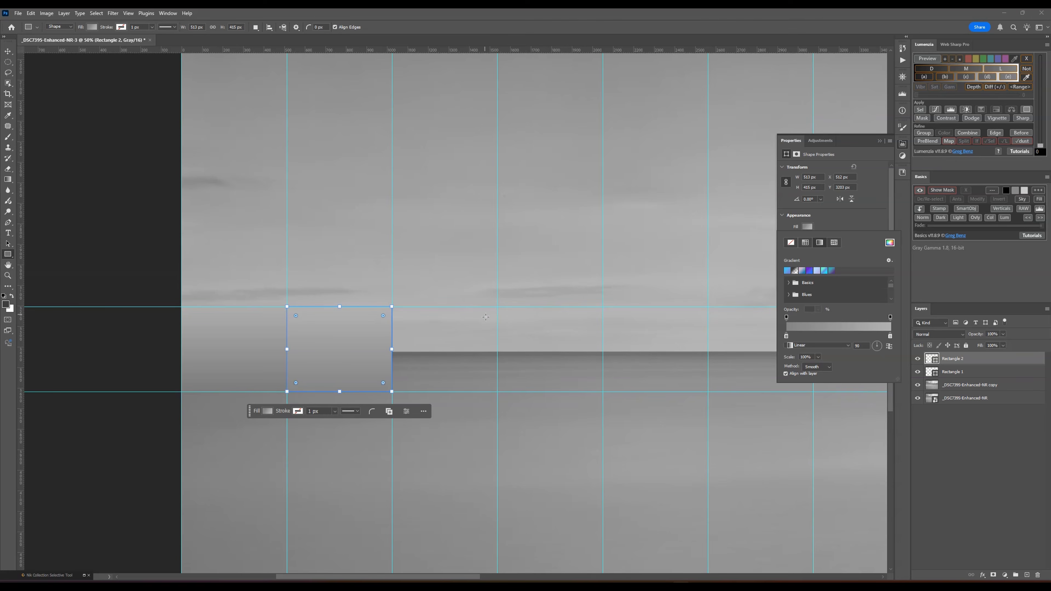
- Draw a third rectangle over the horizon in the third column, with gradient stops sampled from the water below (#858585) and the sky above it
drag(495, 308, 392, 391)
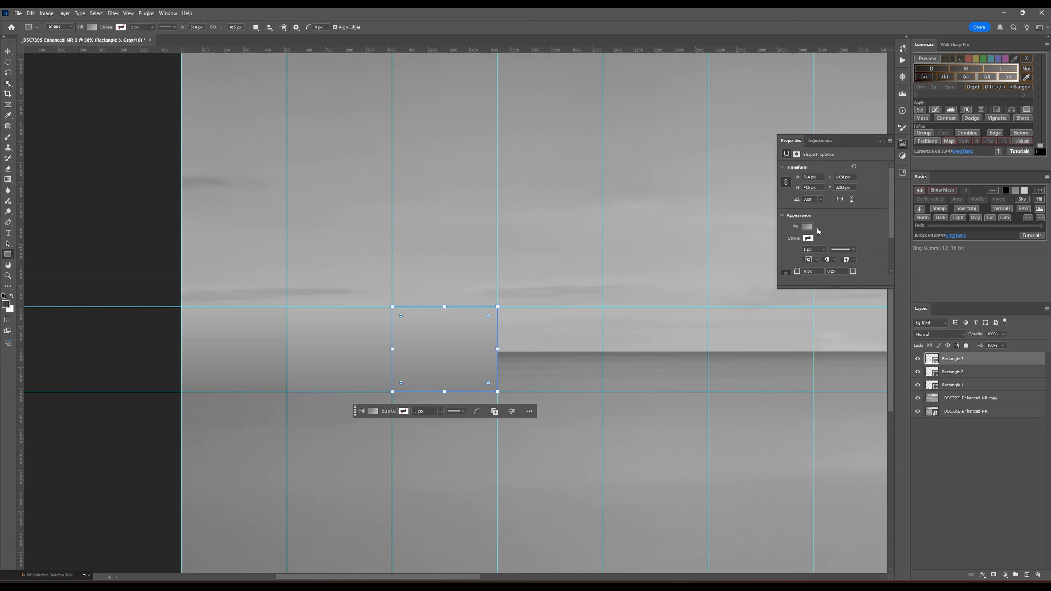
click(806, 226)
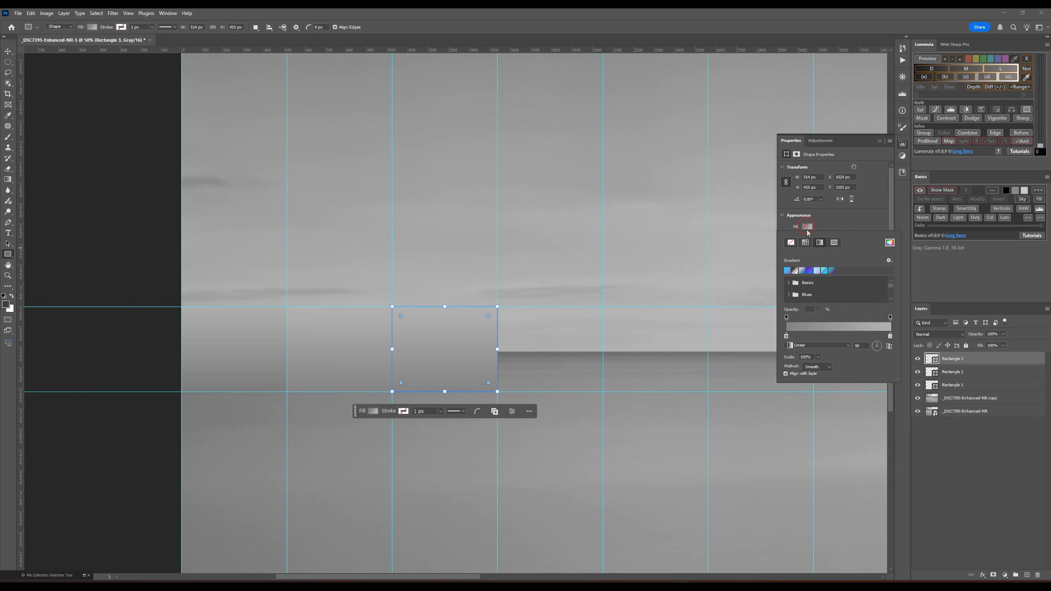
double_click(786, 336)
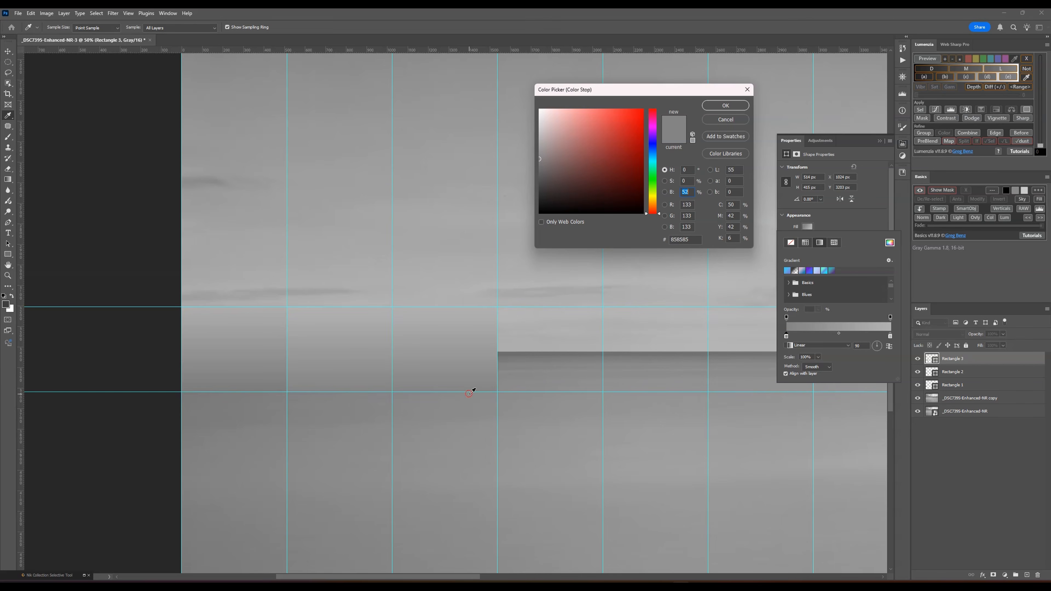
drag(468, 393, 475, 393)
click(725, 105)
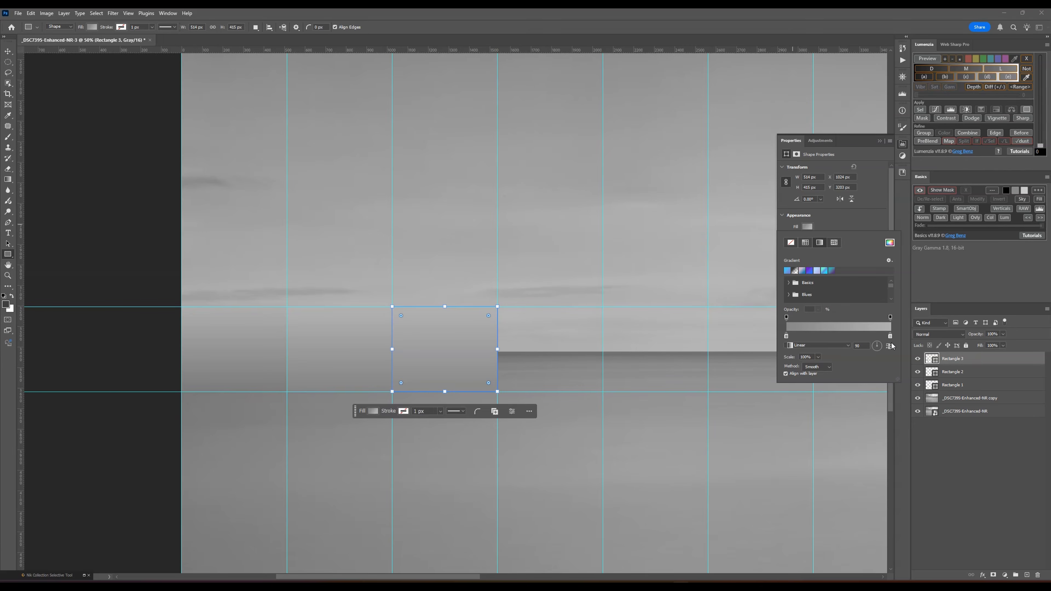
double_click(889, 336)
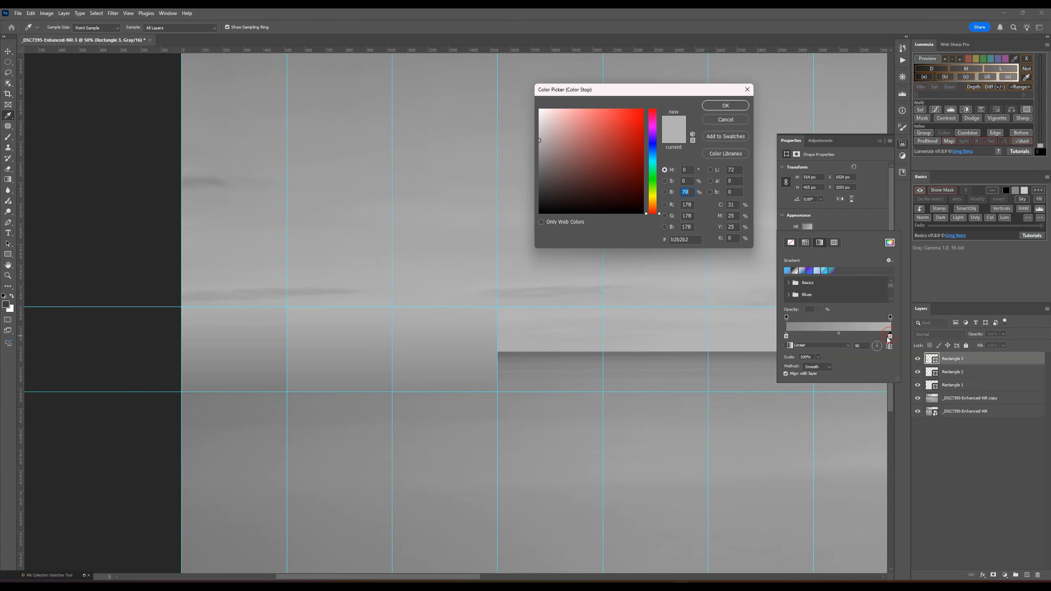
click(462, 300)
click(717, 107)
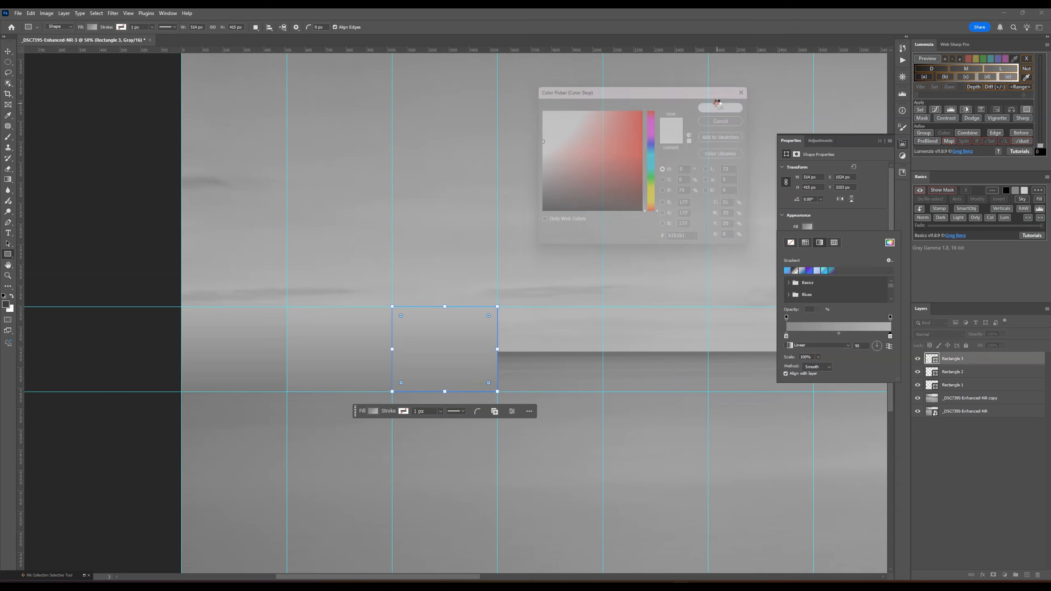
- Cover the horizon in the fourth and all remaining columns with gradient-filled rectangles, up to the fifteenth at the photo's right edge
drag(452, 580, 507, 576)
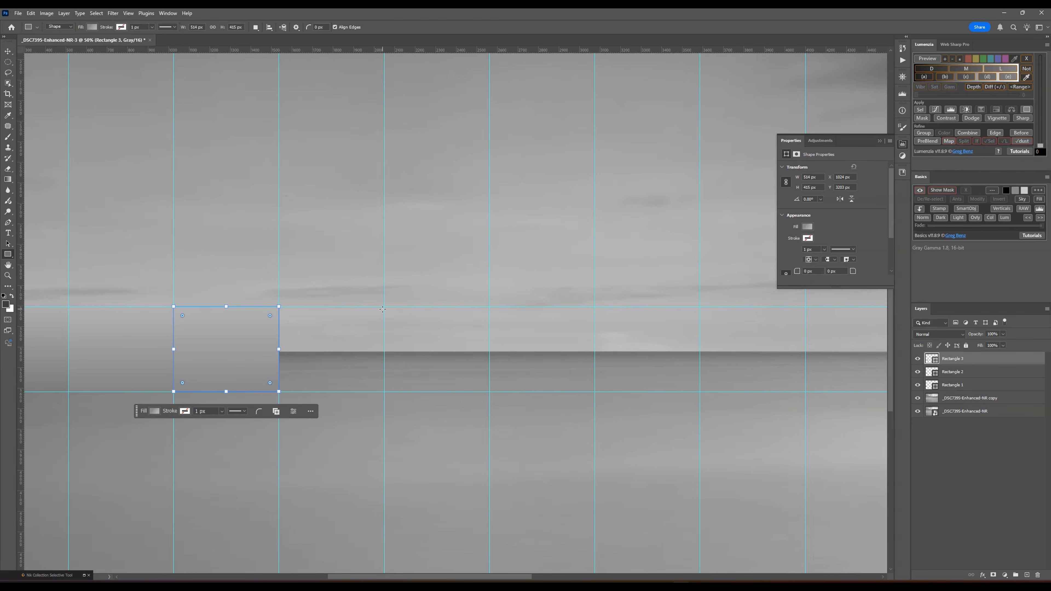
drag(382, 308, 289, 386)
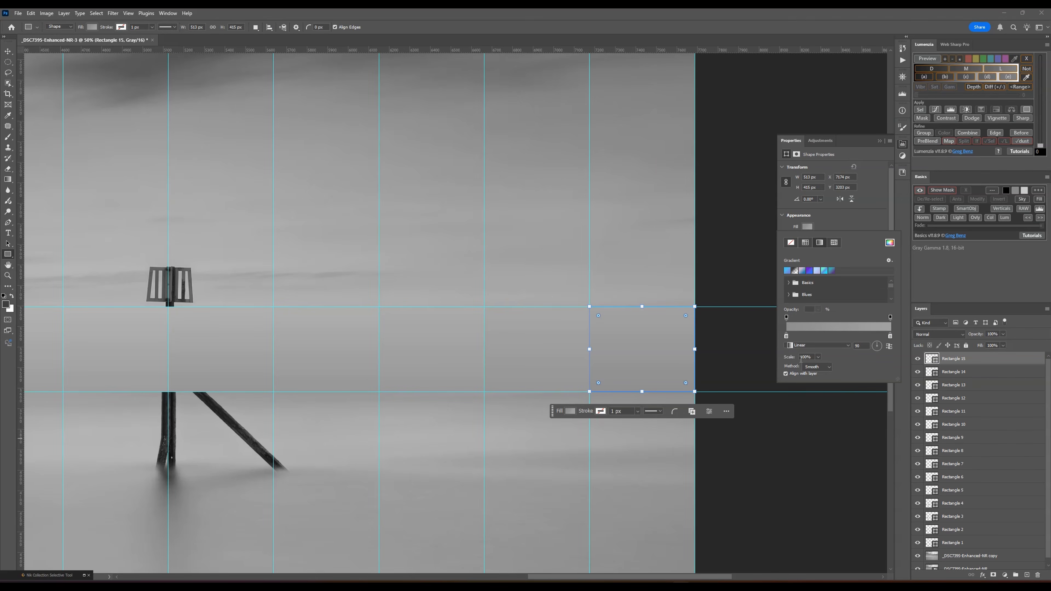
- Close the shape properties and clear all guides, with the whole image in view and no layer selected
key(v)
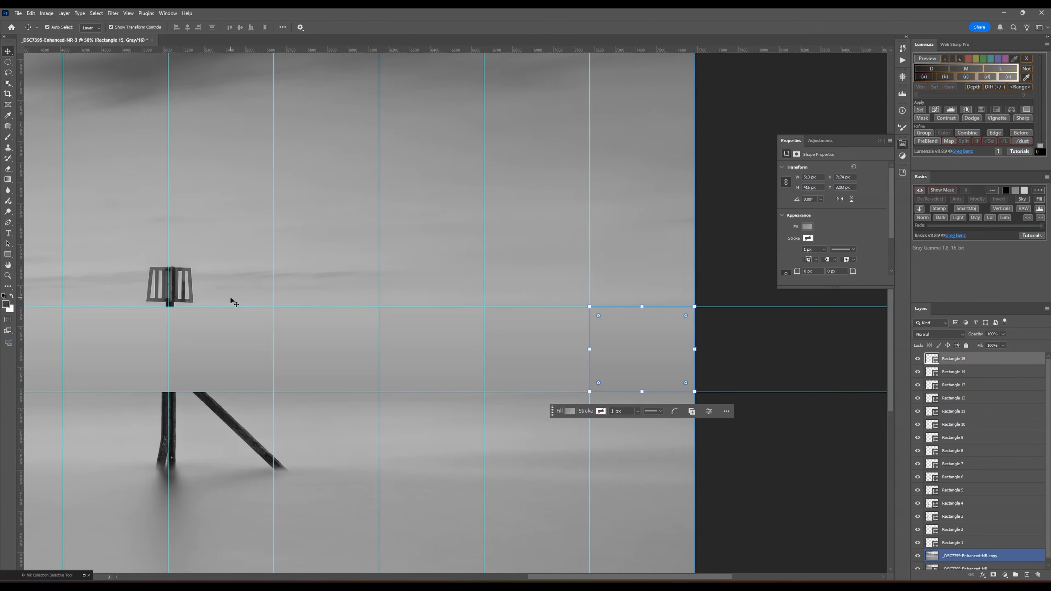
key(ctrl+0)
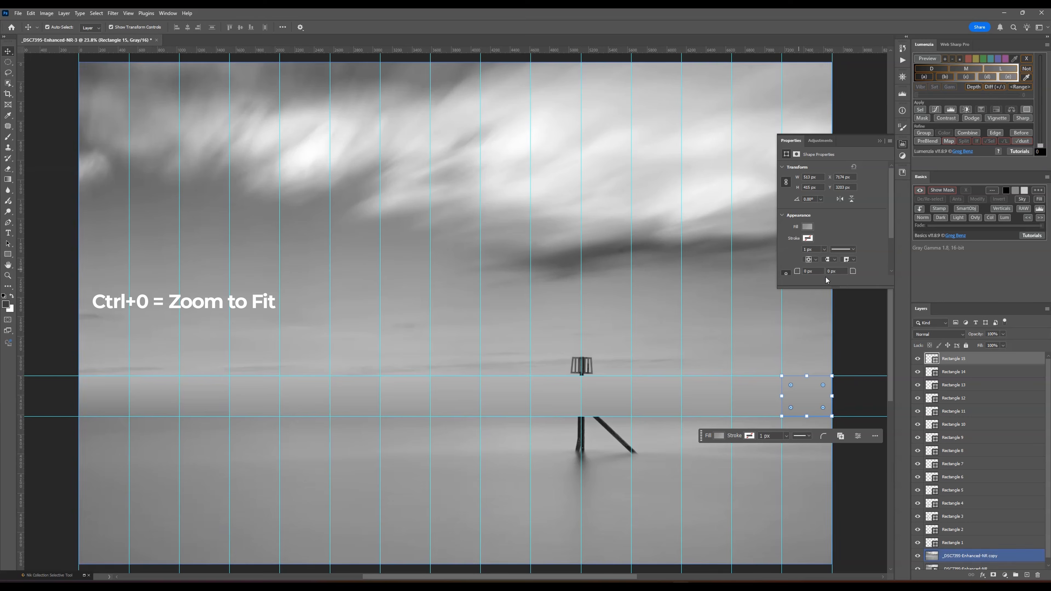
click(902, 144)
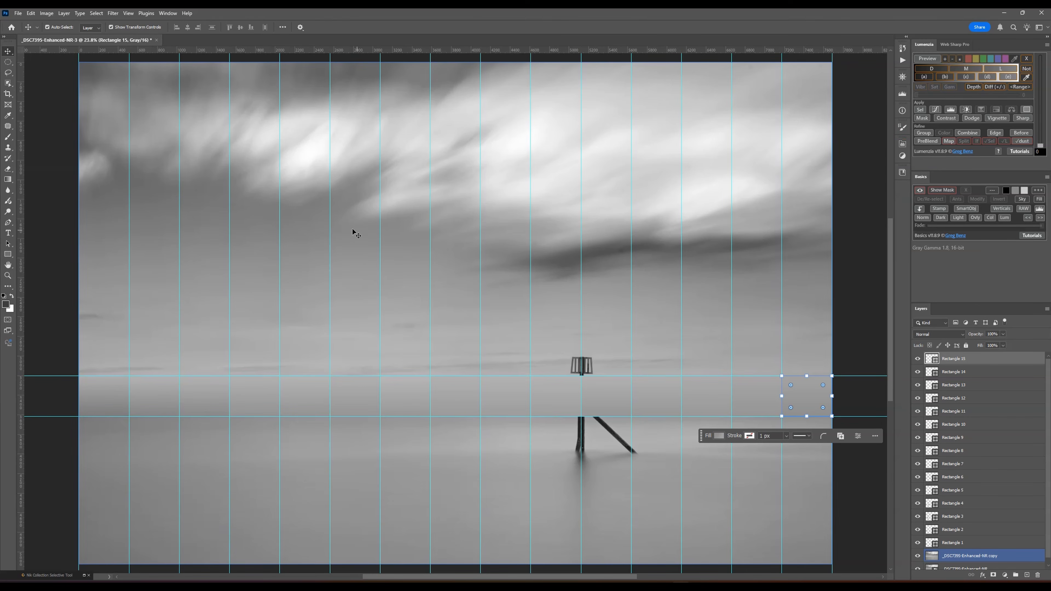
click(130, 13)
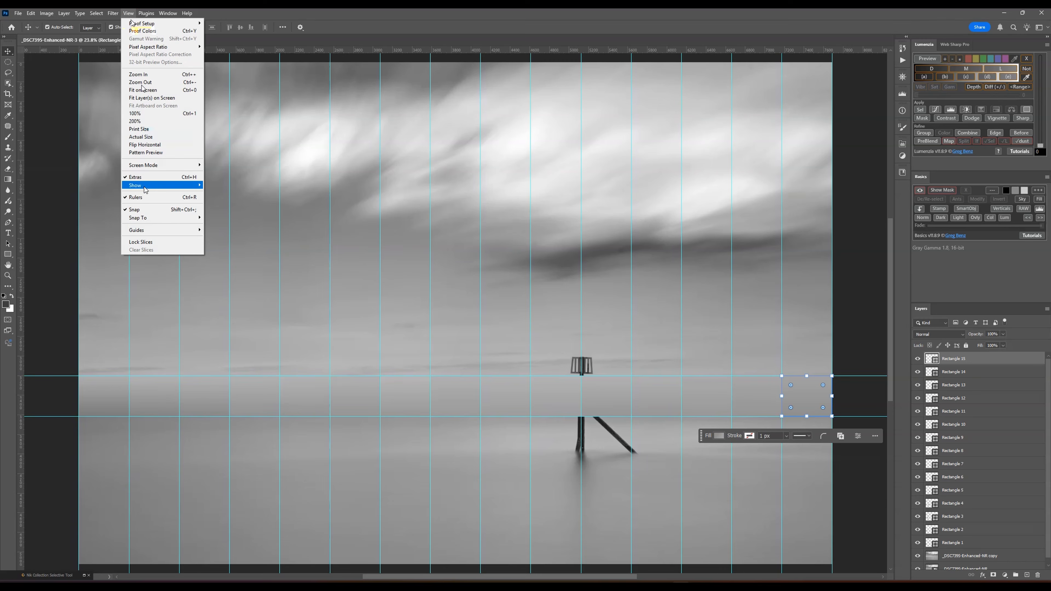
mouse_move(151, 231)
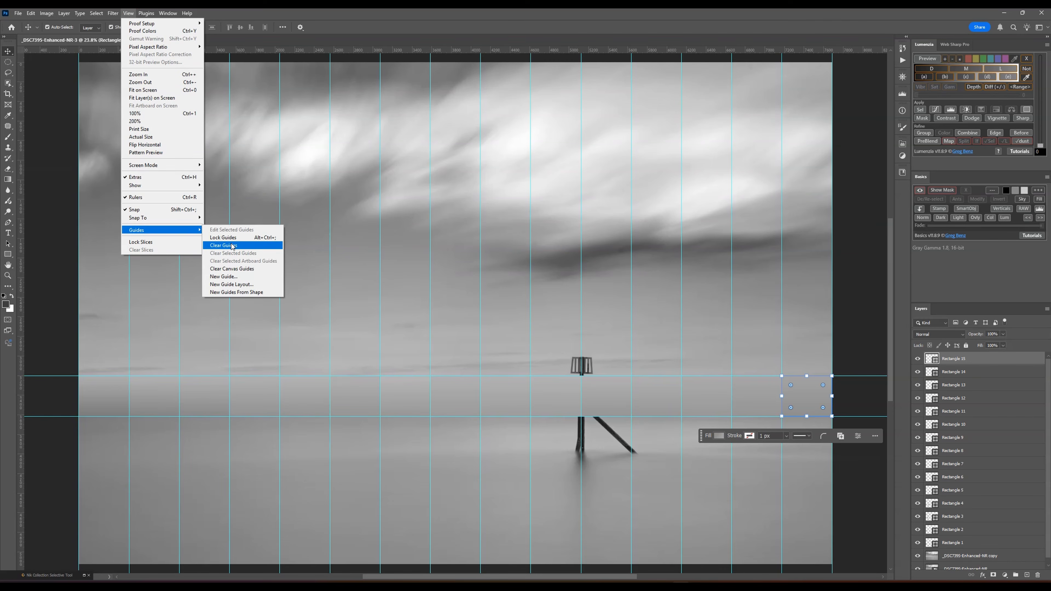
click(238, 238)
click(880, 397)
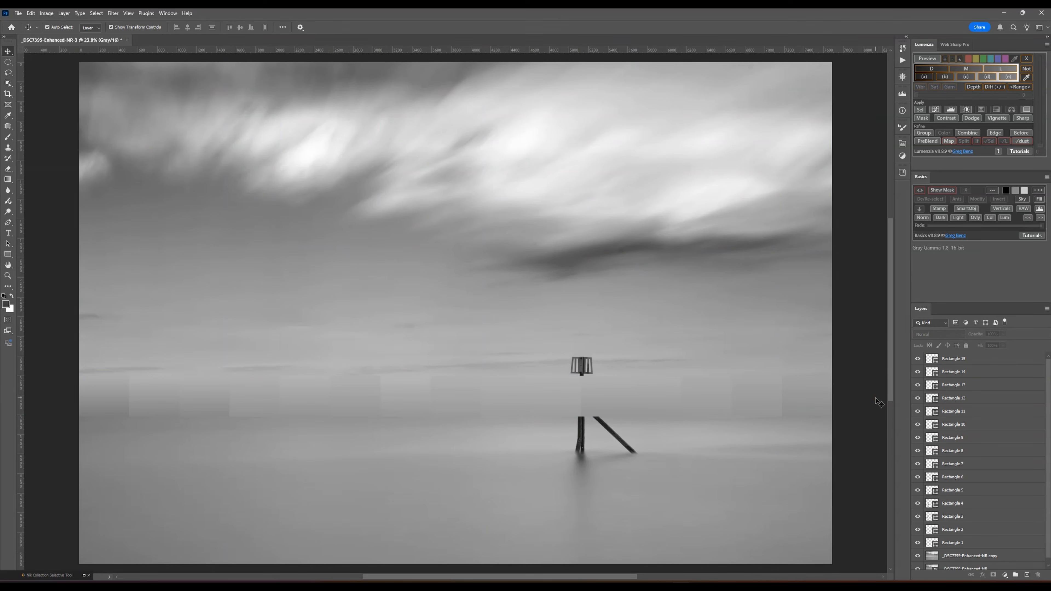
click(558, 444)
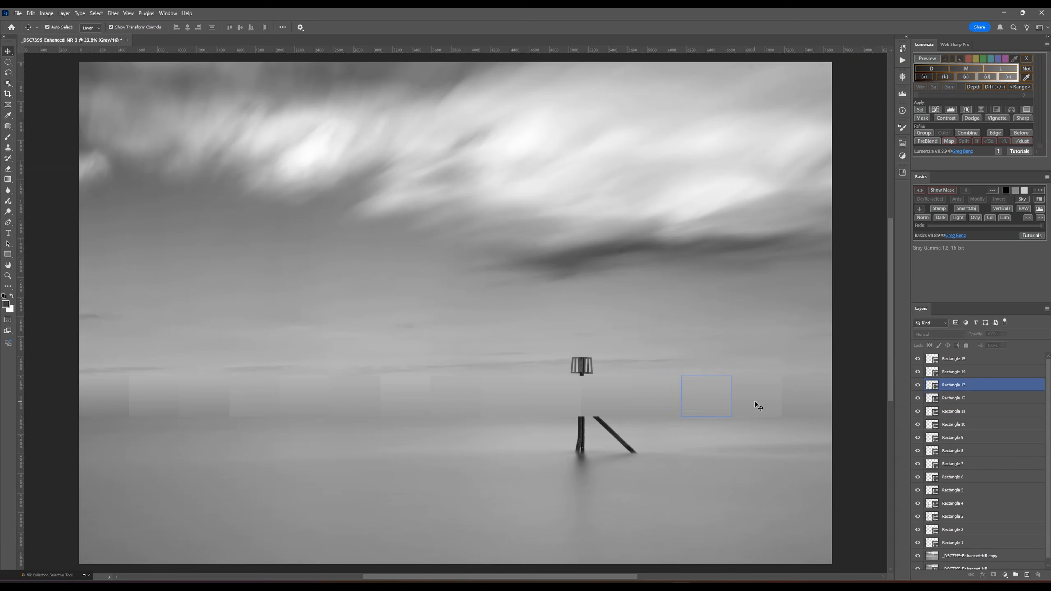
click(768, 392)
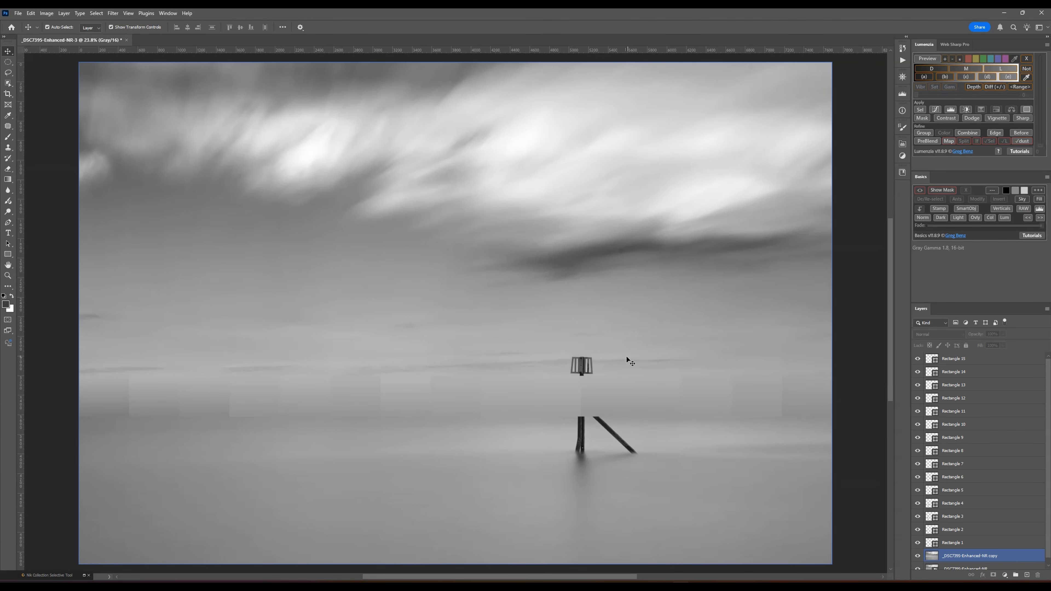
- Rasterize the fifteen shape layers from Rectangle 15 down to Rectangle 1 together
click(1005, 359)
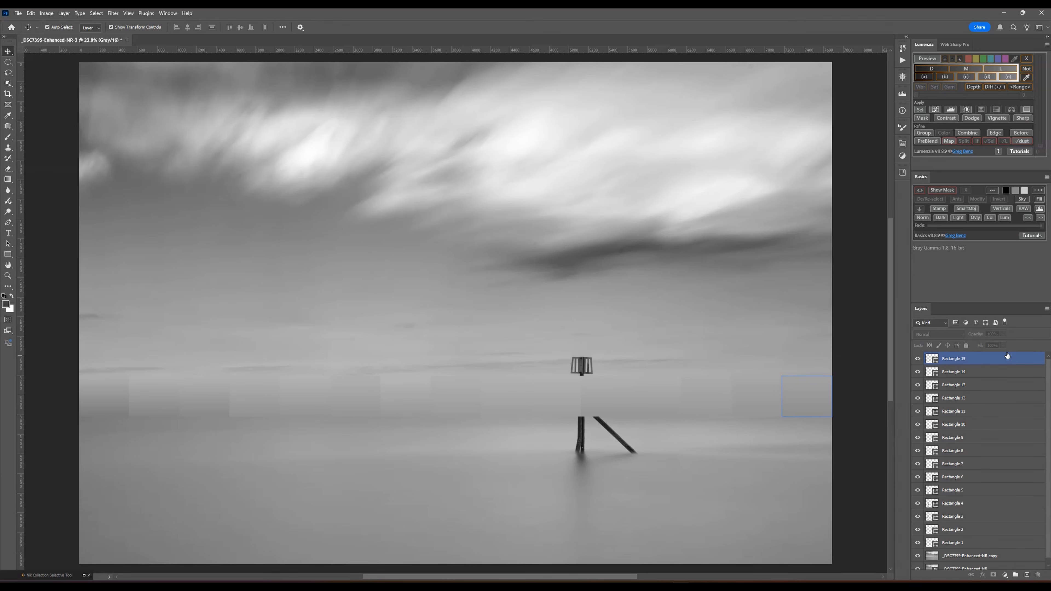
shift+click(982, 543)
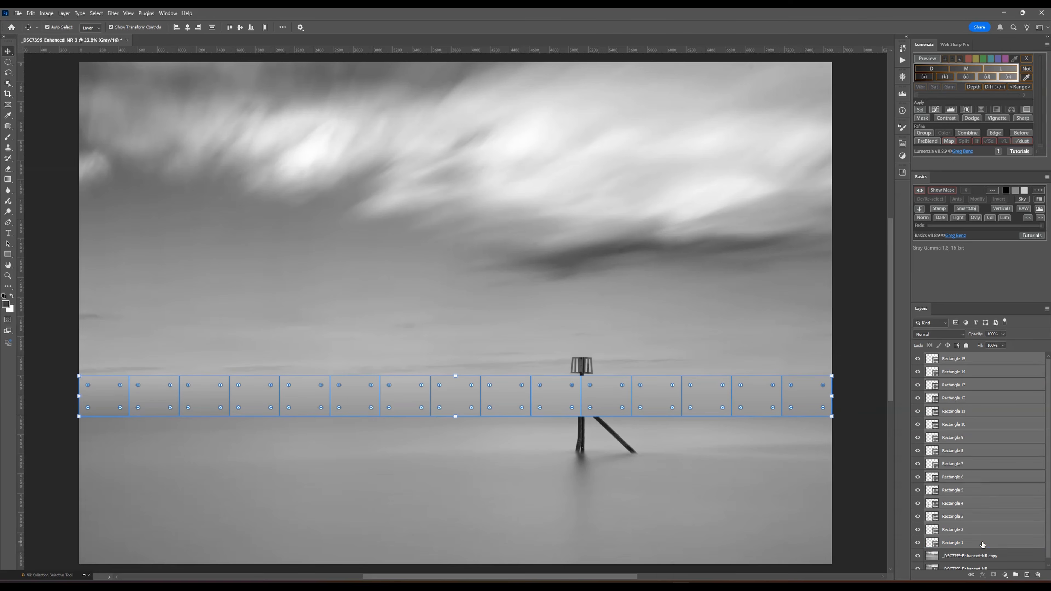
right_click(982, 543)
click(988, 526)
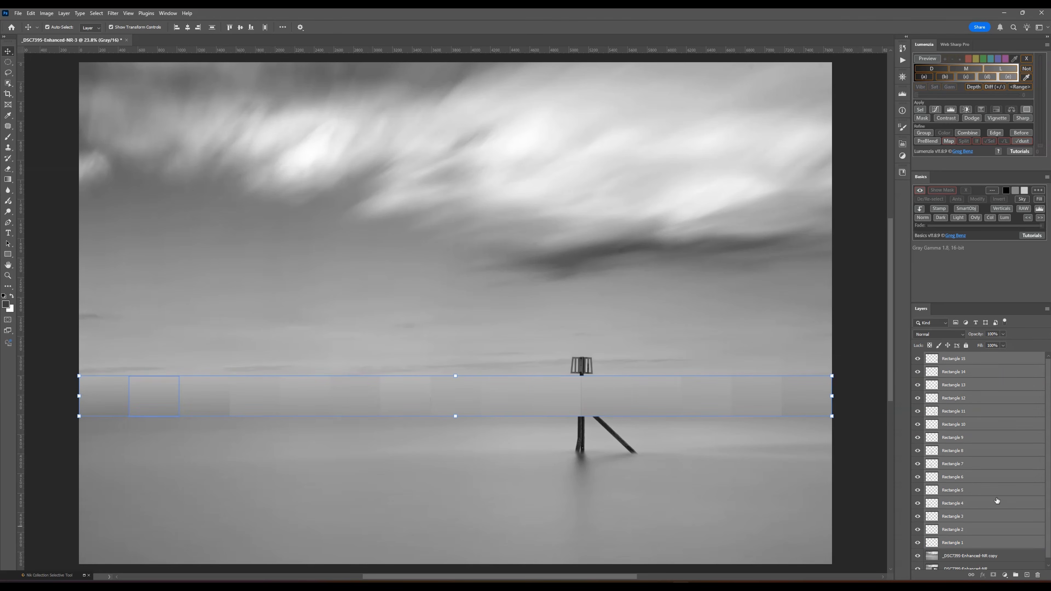
- Merge the layers Rectangle 15 through Rectangle 1 with the _DSC7395-Enhanced-NR copy layer
click(982, 360)
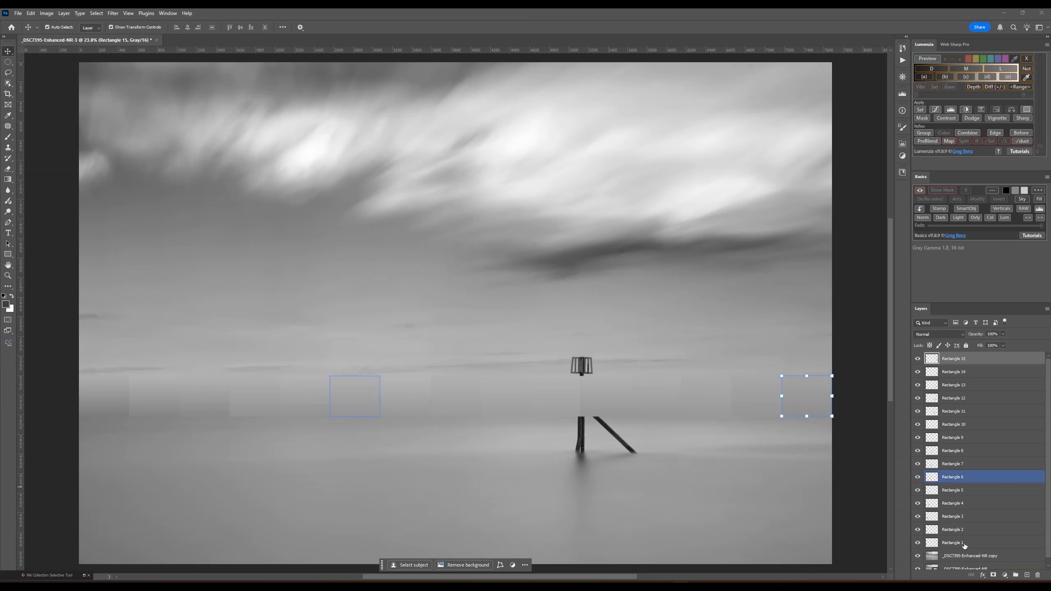
shift+click(1000, 559)
right_click(1000, 558)
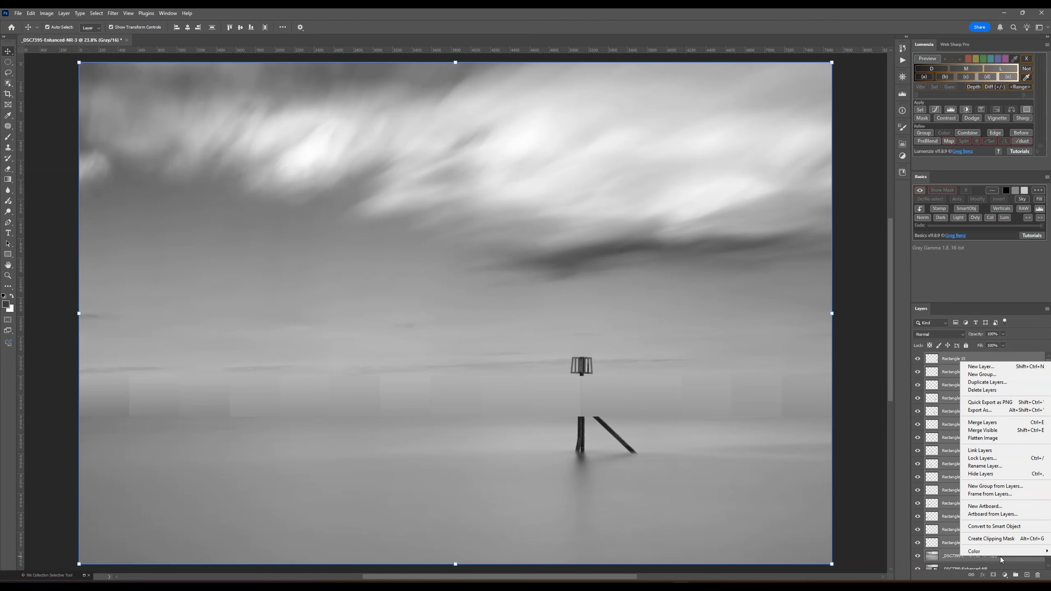
click(992, 426)
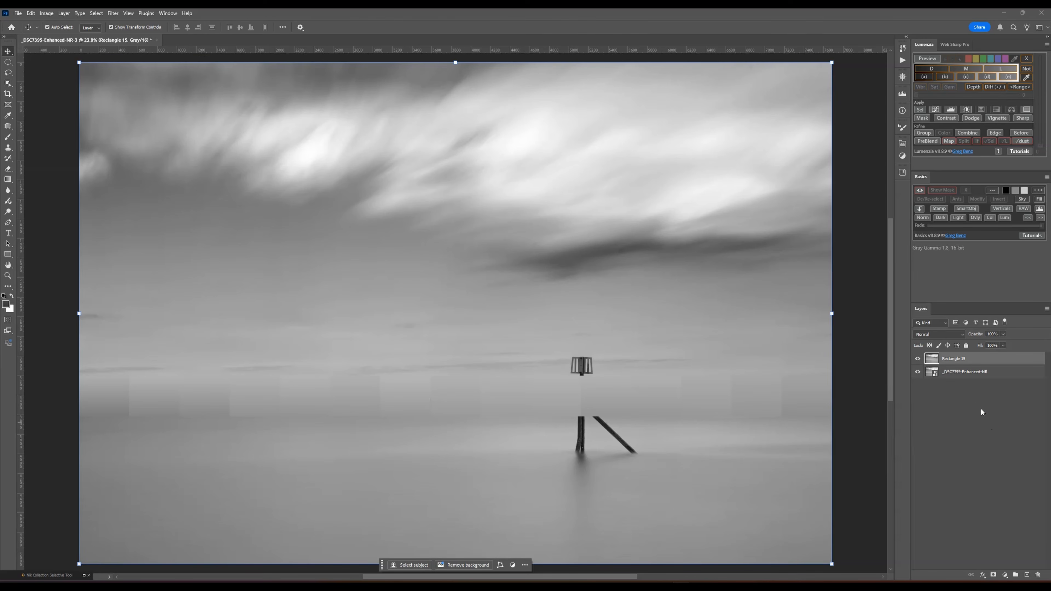
- Hide and show the merged layer to compare the covered horizon with the original photo
click(918, 358)
click(937, 372)
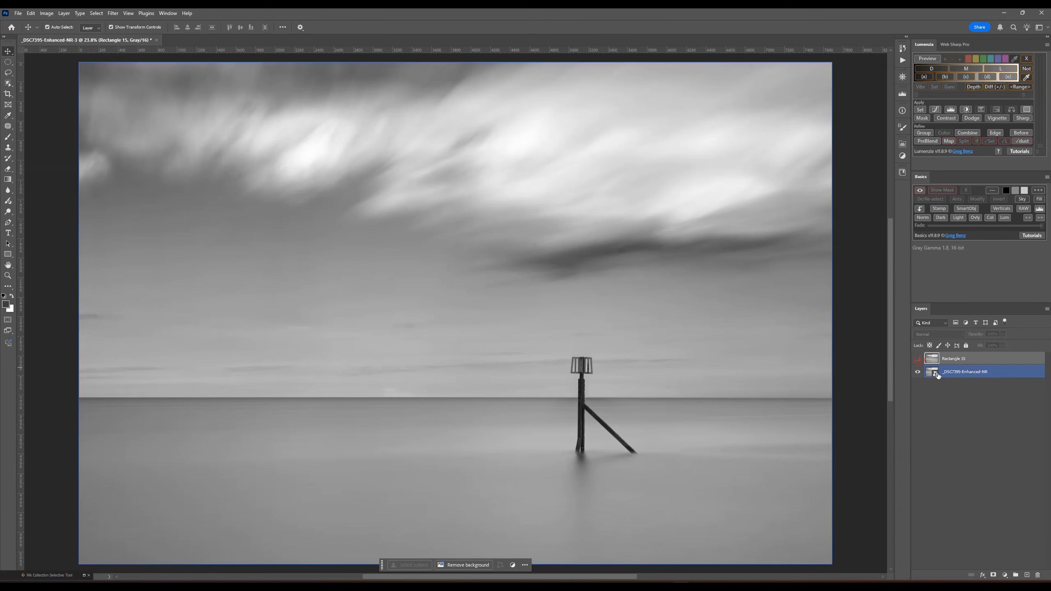
key(alt+bracketright)
click(917, 358)
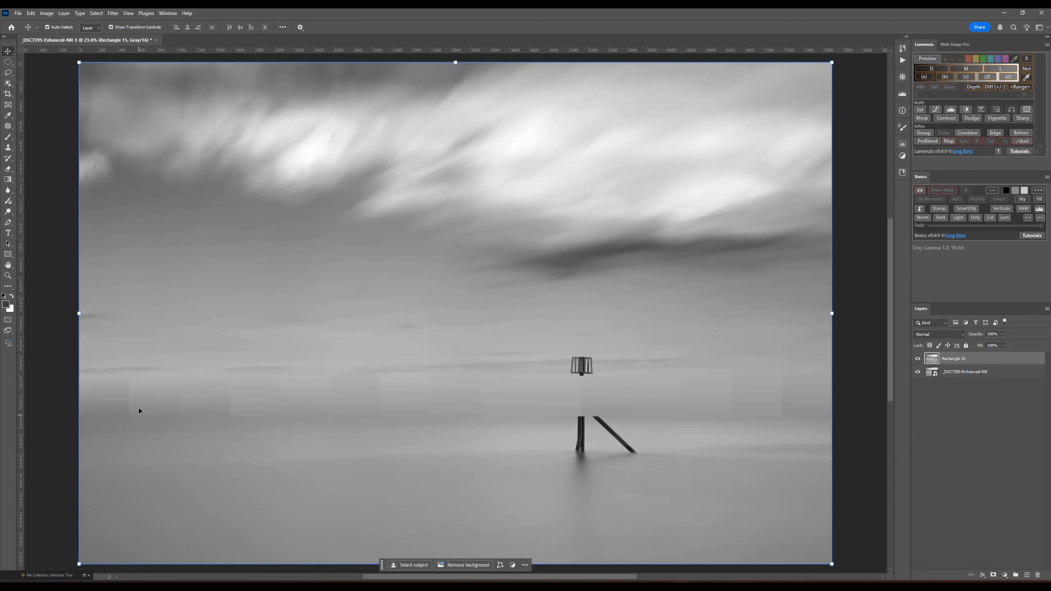
- With the Patch tool, blend the first two vertical seams between the three leftmost rectangles using the gradient area just left of each seam
drag(384, 577, 319, 578)
key(ctrl+plus)
key(ctrl+plus)
key(ctrl+plus)
key(ctrl+plus)
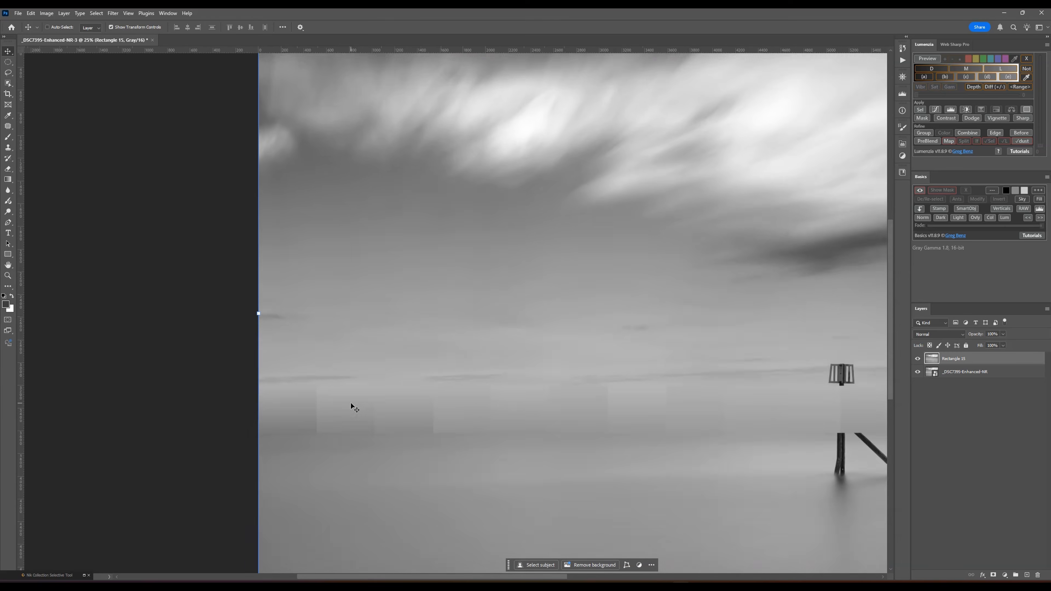
drag(427, 575, 373, 566)
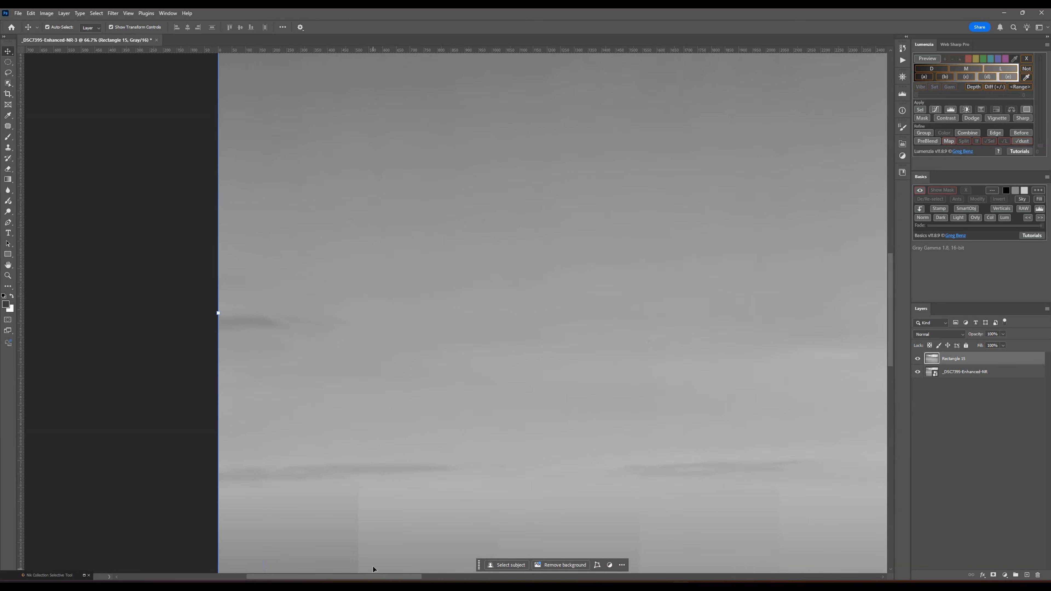
scroll(358, 471, down, 3)
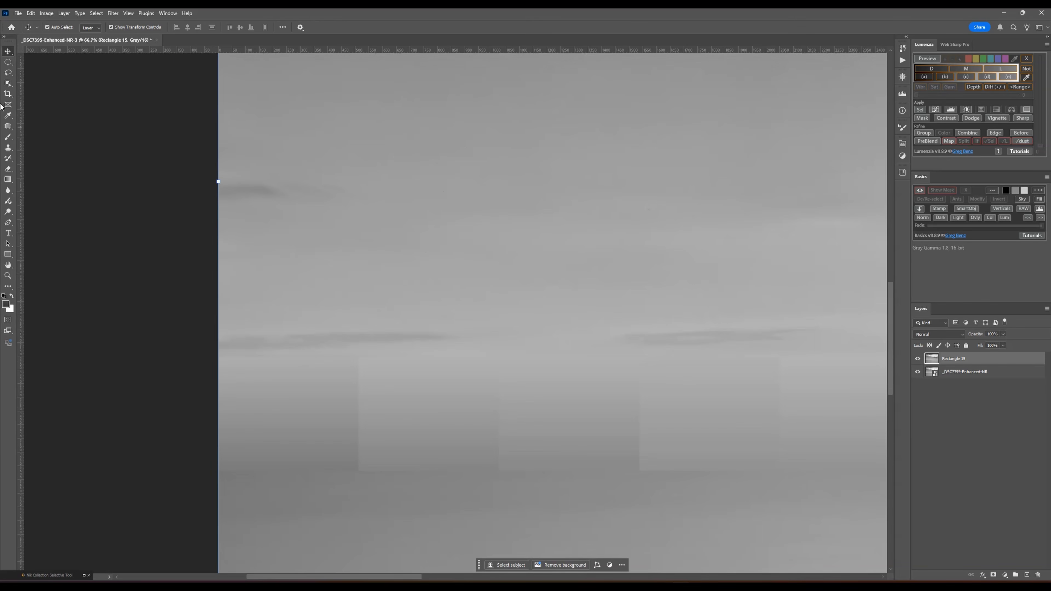
click(9, 127)
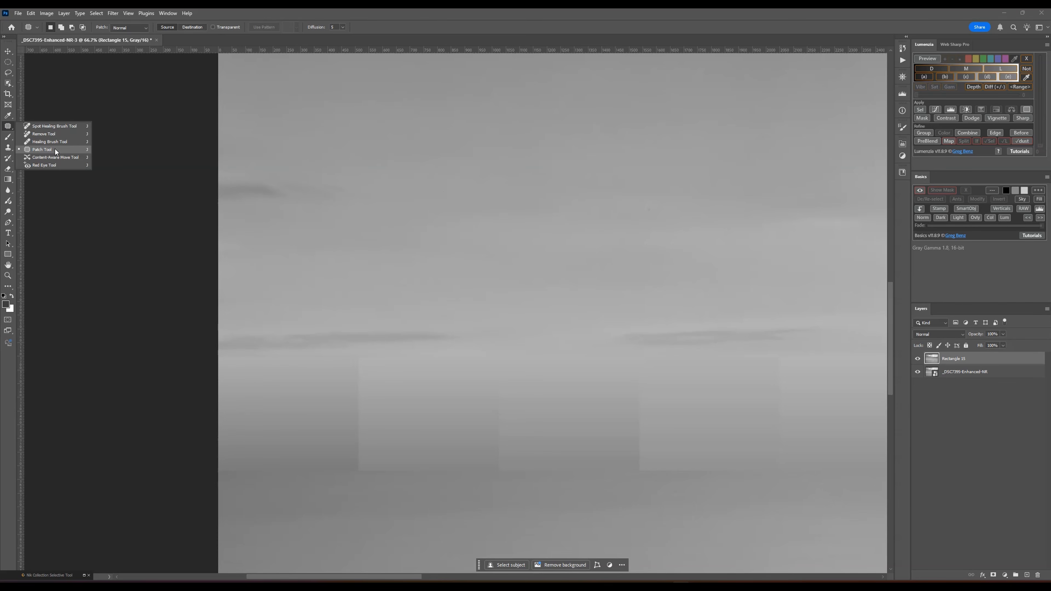
click(46, 149)
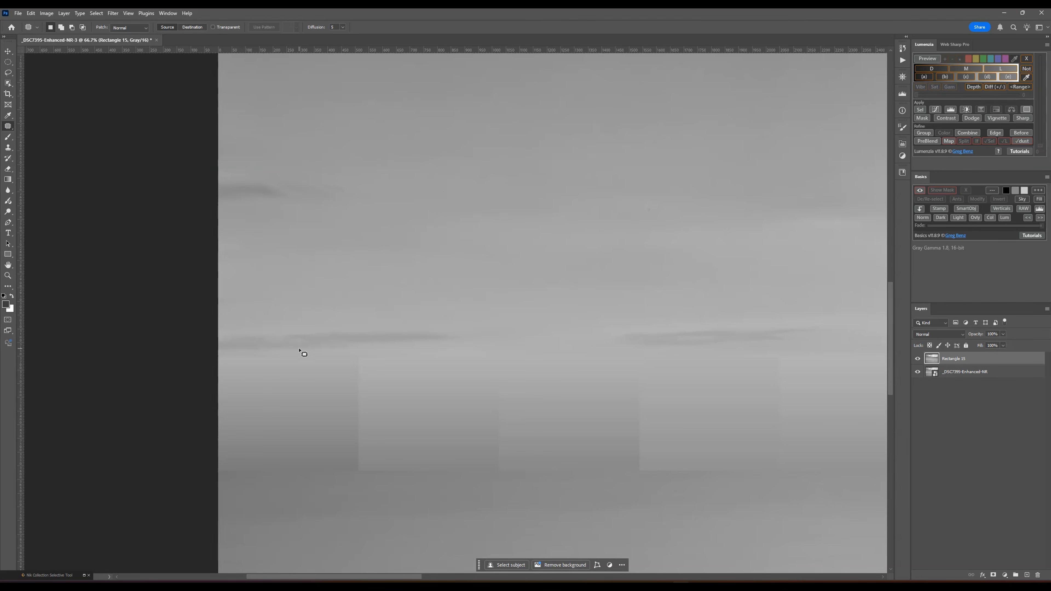
drag(367, 367, 346, 364)
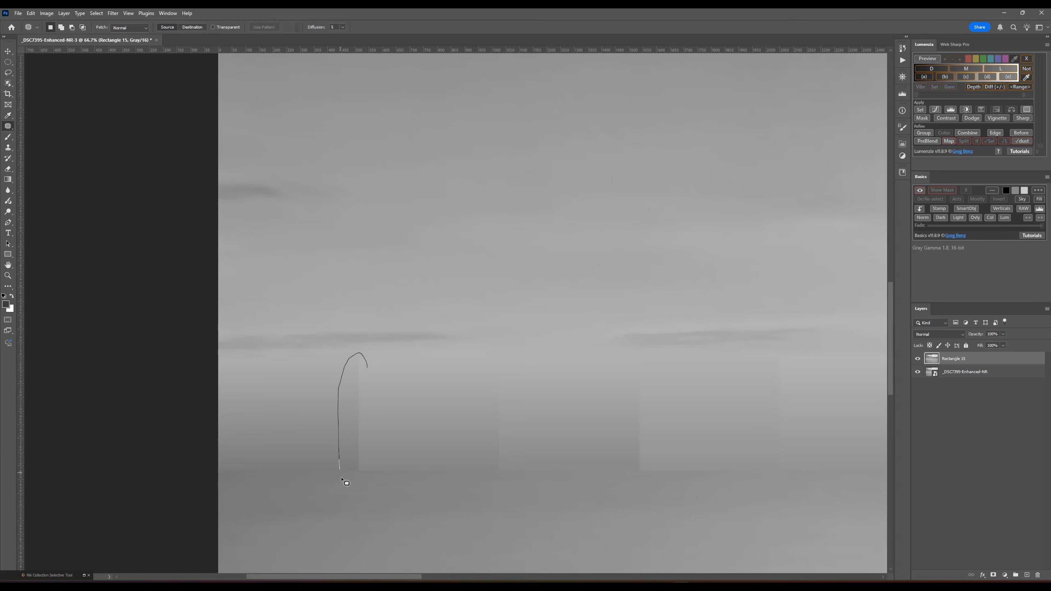
drag(388, 403, 367, 370)
drag(358, 407, 306, 402)
key(ctrl+d)
drag(482, 398, 412, 394)
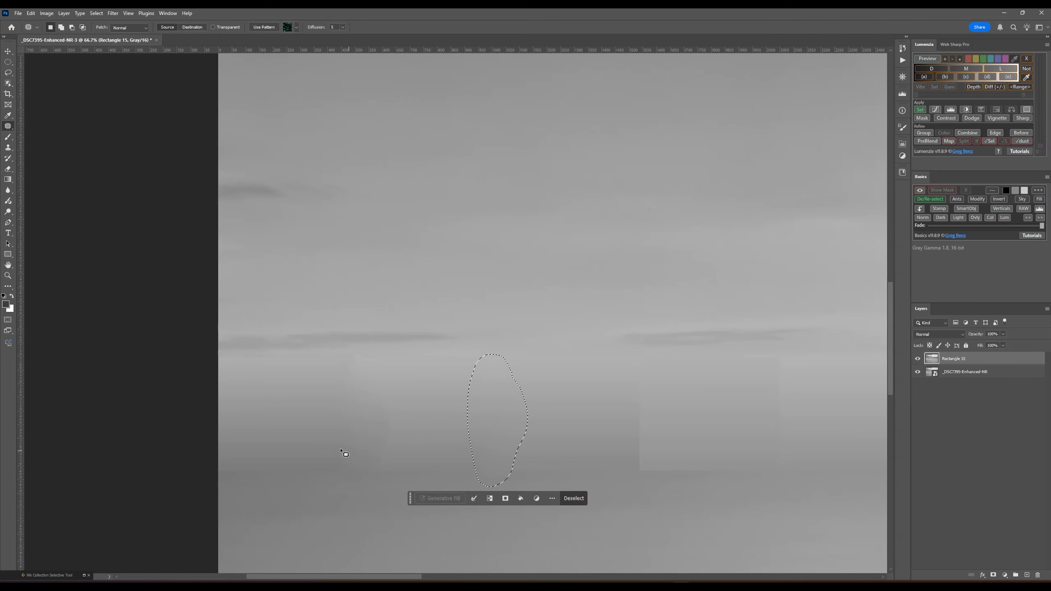
- Patch the hard edge and blotches where the bottom of the three leftmost rectangles meets the water
drag(306, 451, 215, 466)
drag(370, 478, 318, 452)
drag(295, 465, 300, 382)
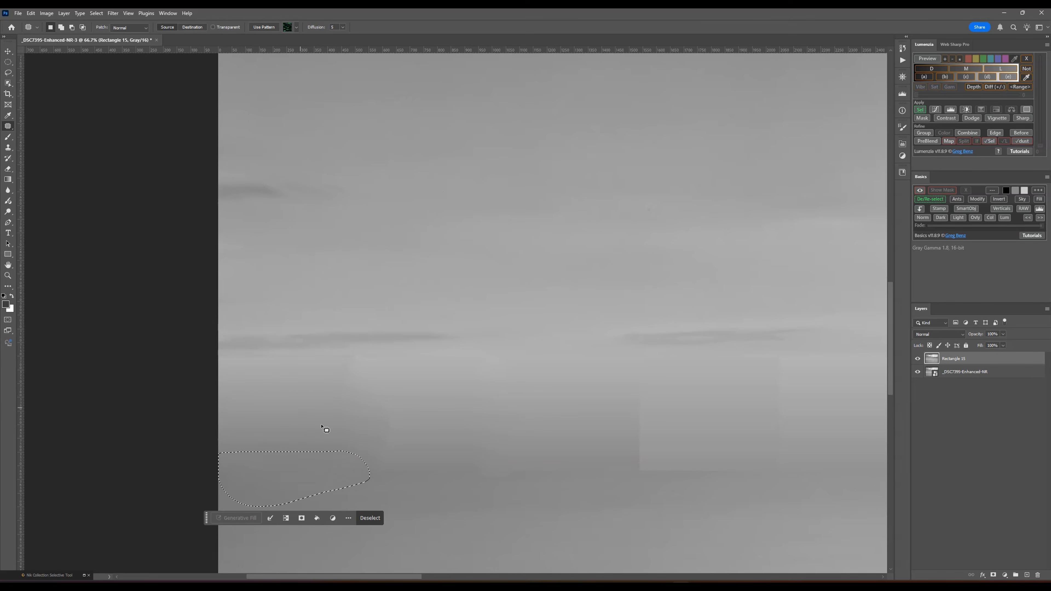
key(ctrl+d)
drag(391, 454, 540, 475)
drag(418, 463, 353, 367)
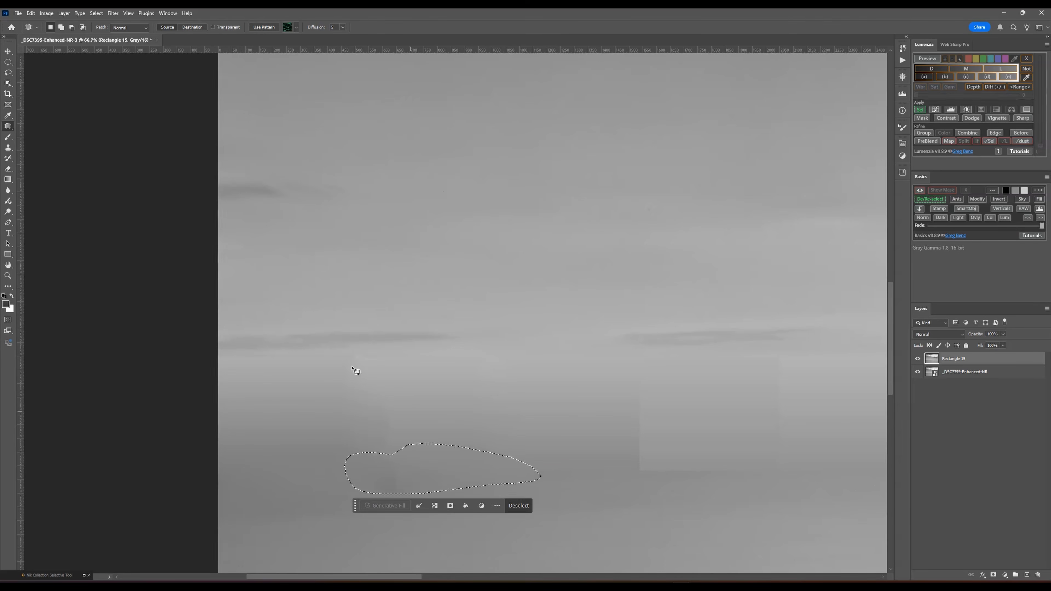
key(ctrl+d)
mouse_move(399, 452)
mouse_down()
mouse_move(360, 494)
mouse_move(411, 452)
mouse_move(421, 396)
mouse_up()
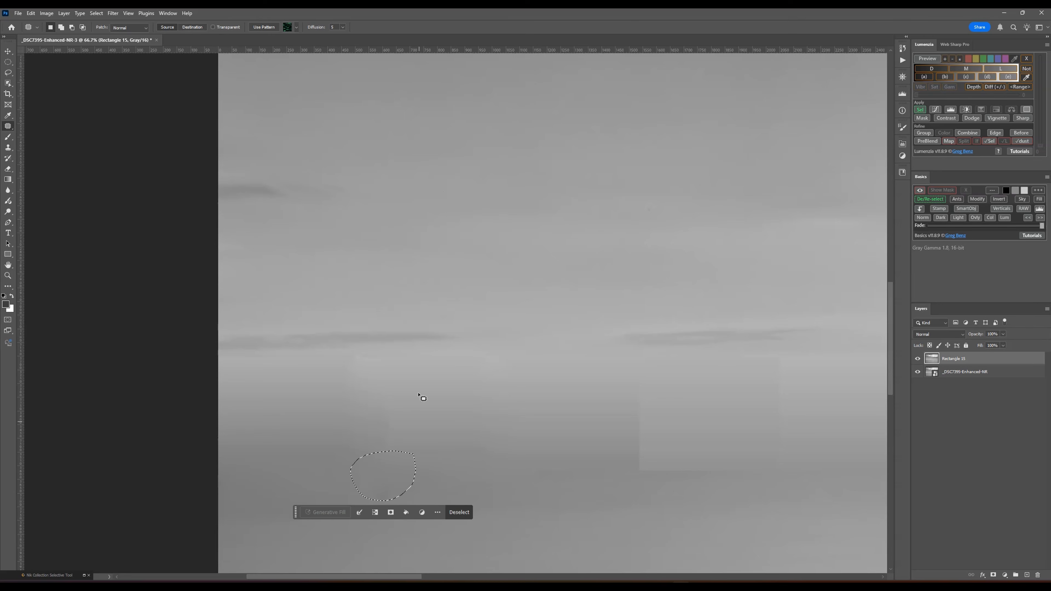
click(520, 472)
mouse_move(453, 465)
mouse_down()
mouse_move(475, 489)
mouse_move(439, 460)
mouse_move(444, 422)
mouse_up()
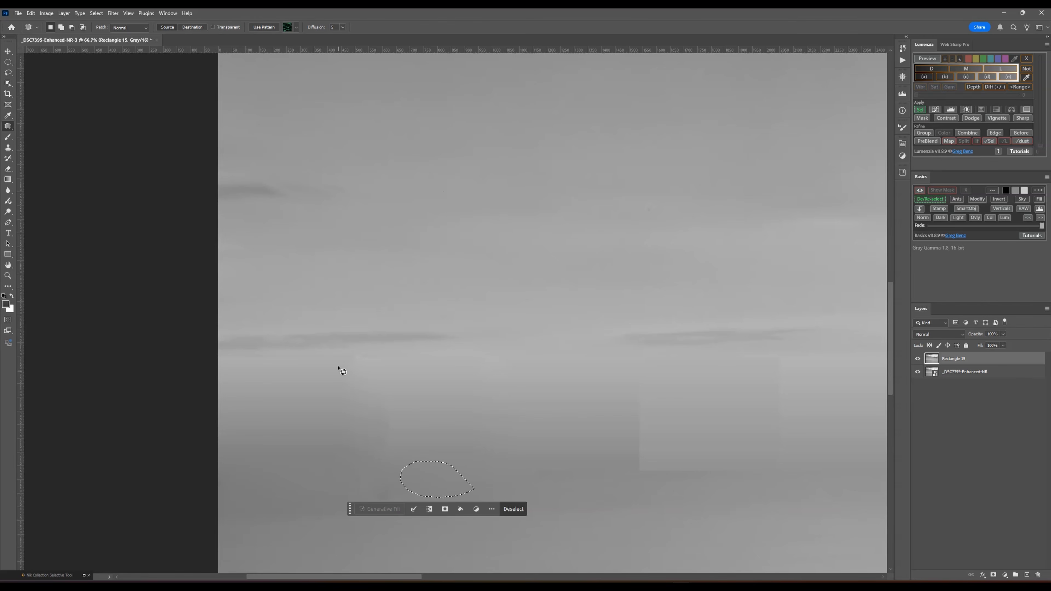
- Patch the top edges of the leftmost rectangles just below the left cloud streak with nearby smooth gradient
drag(350, 352, 253, 347)
drag(362, 372, 340, 364)
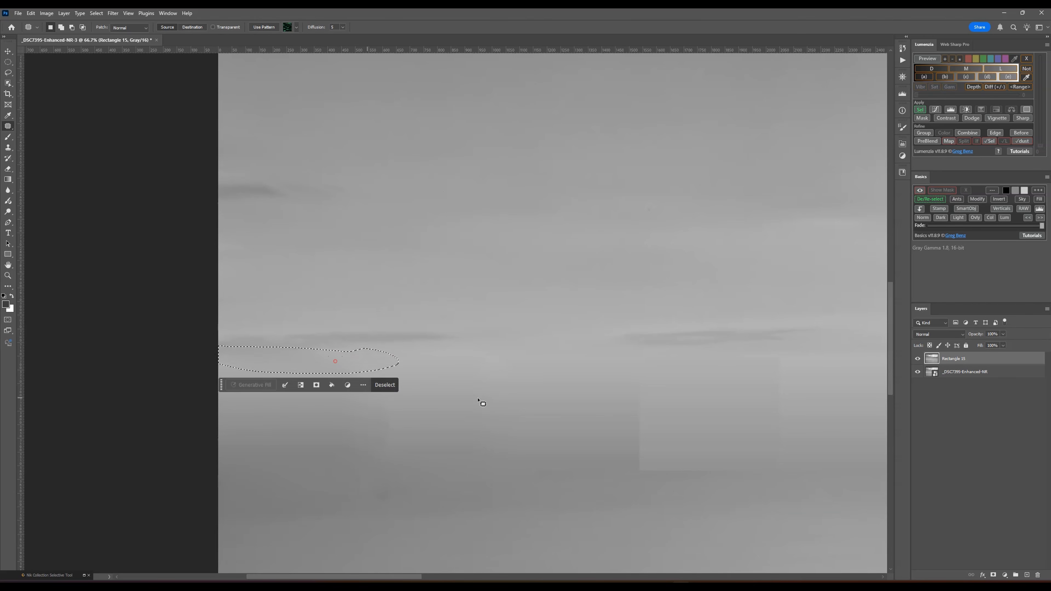
click(493, 394)
mouse_move(431, 351)
mouse_down()
mouse_move(544, 368)
mouse_move(458, 378)
mouse_up()
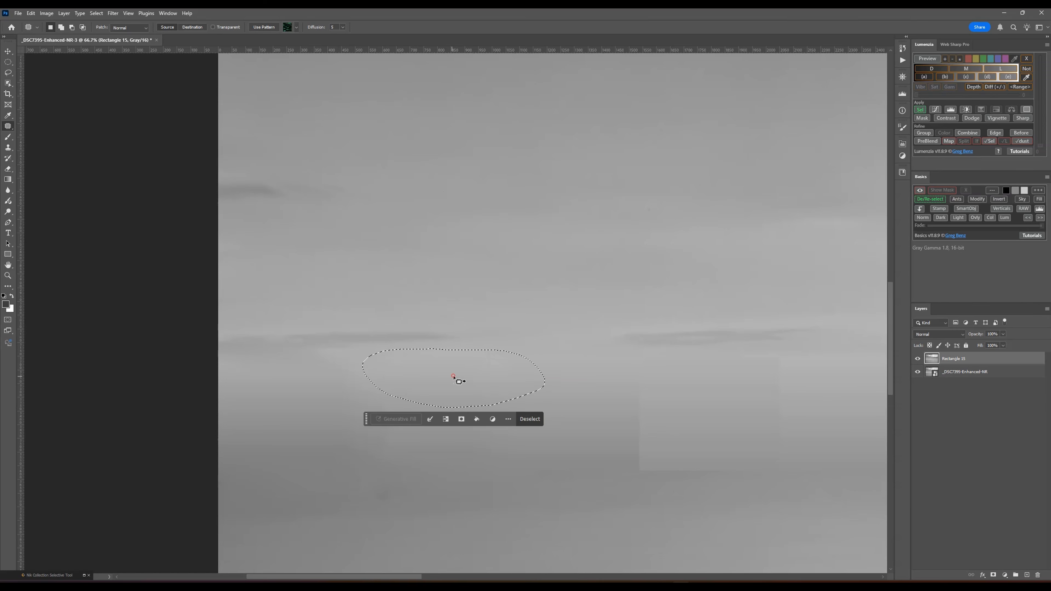
click(627, 402)
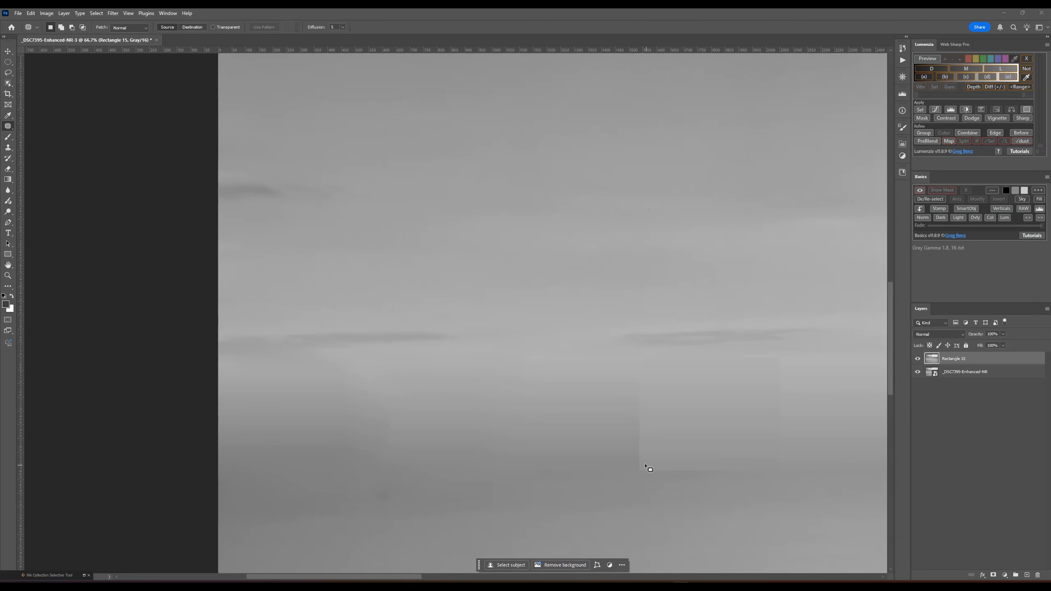
- Patch the vertical seam beneath the second cloud streak, including the adjoining top edge and the lower edge where it meets the water
mouse_move(628, 460)
mouse_down()
mouse_move(588, 457)
mouse_move(526, 484)
mouse_move(658, 477)
mouse_move(599, 470)
mouse_move(510, 415)
mouse_up()
click(638, 413)
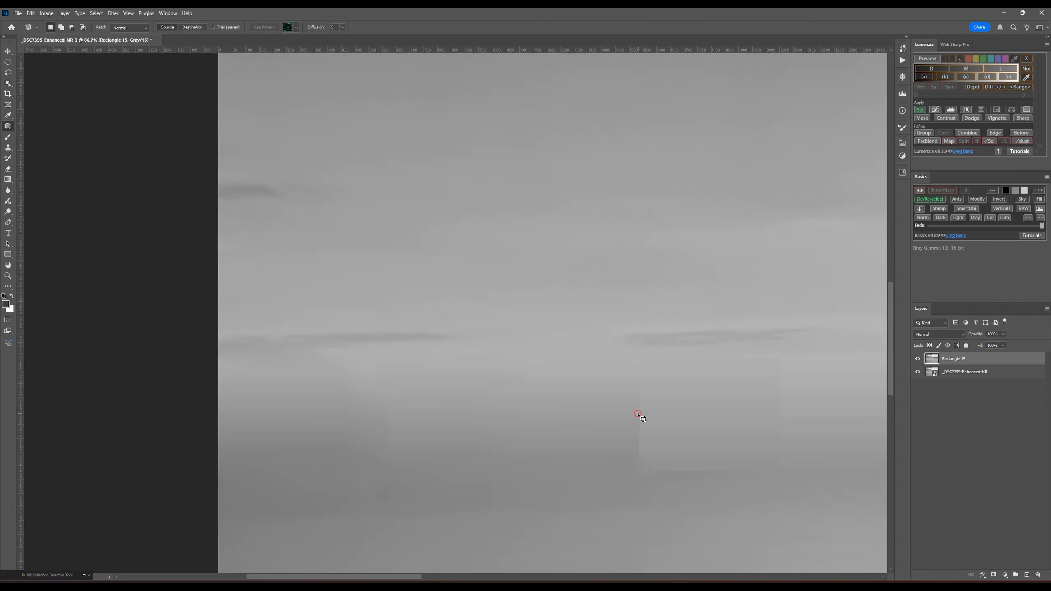
drag(644, 356, 614, 386)
mouse_move(655, 472)
mouse_down()
mouse_move(648, 356)
mouse_move(554, 416)
mouse_up()
click(582, 399)
drag(565, 354, 501, 354)
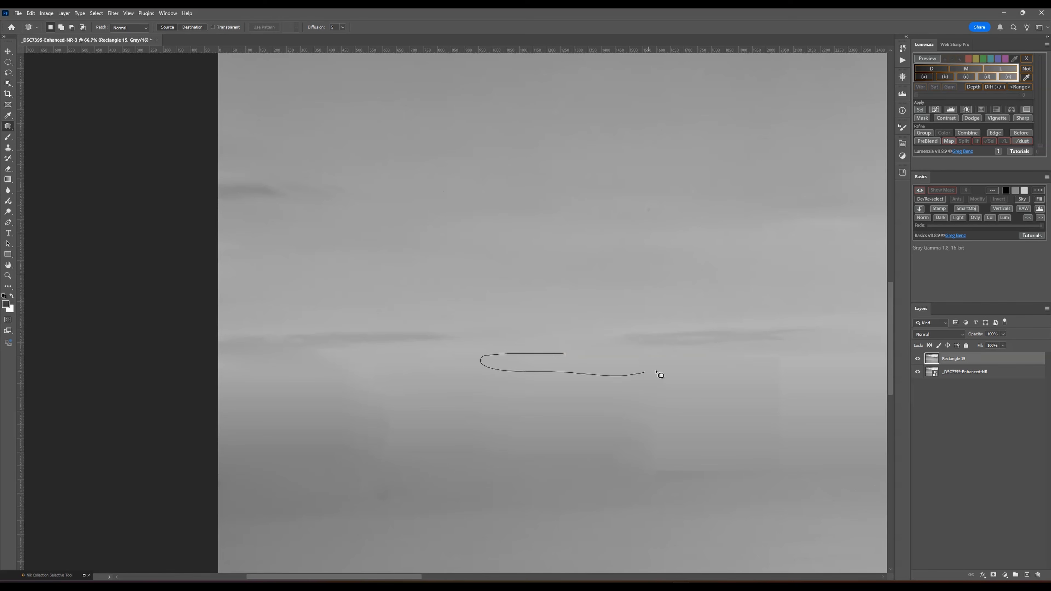
drag(656, 372, 568, 352)
mouse_move(670, 458)
mouse_down()
mouse_move(760, 461)
mouse_move(683, 457)
mouse_up()
drag(684, 468, 663, 448)
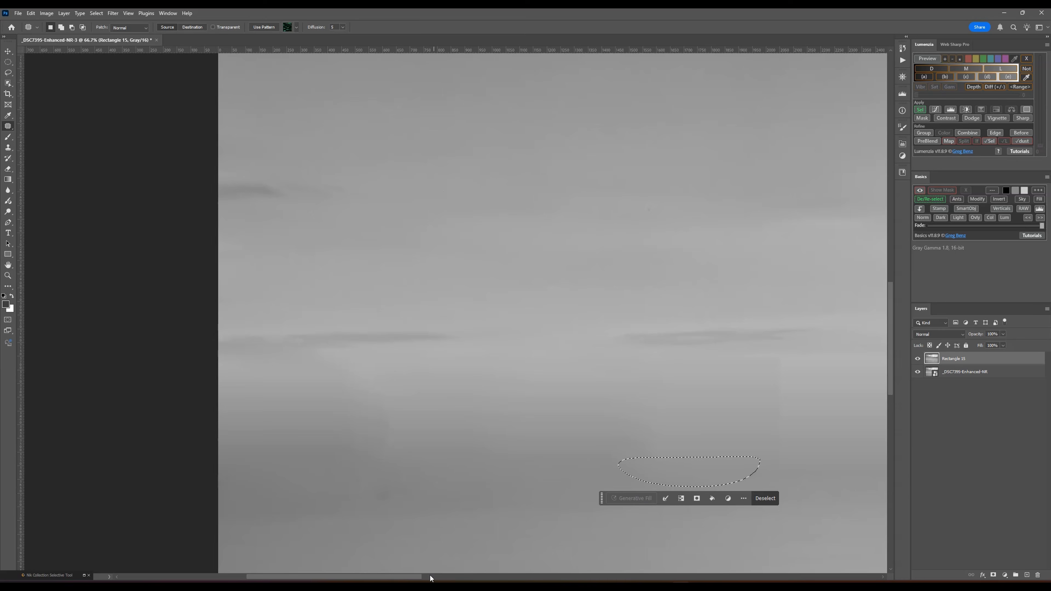
- Patch the next vertical seam to the right and the lower rectangle edge beside it
drag(416, 578, 469, 576)
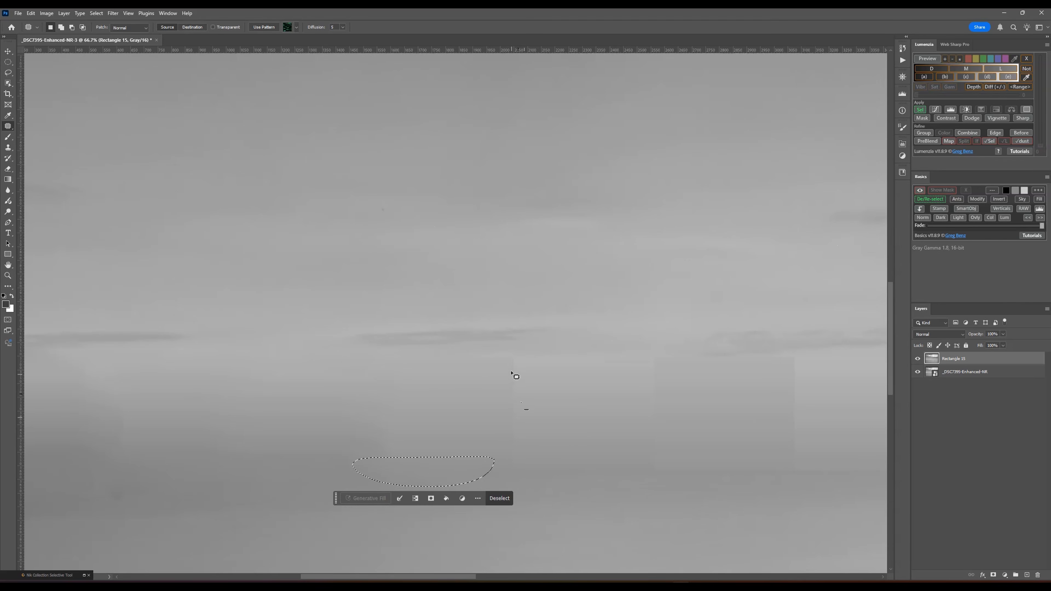
drag(518, 357, 490, 425)
drag(551, 386, 521, 356)
mouse_move(531, 395)
mouse_down()
mouse_move(497, 397)
mouse_move(508, 391)
mouse_up()
drag(602, 397, 600, 401)
click(576, 449)
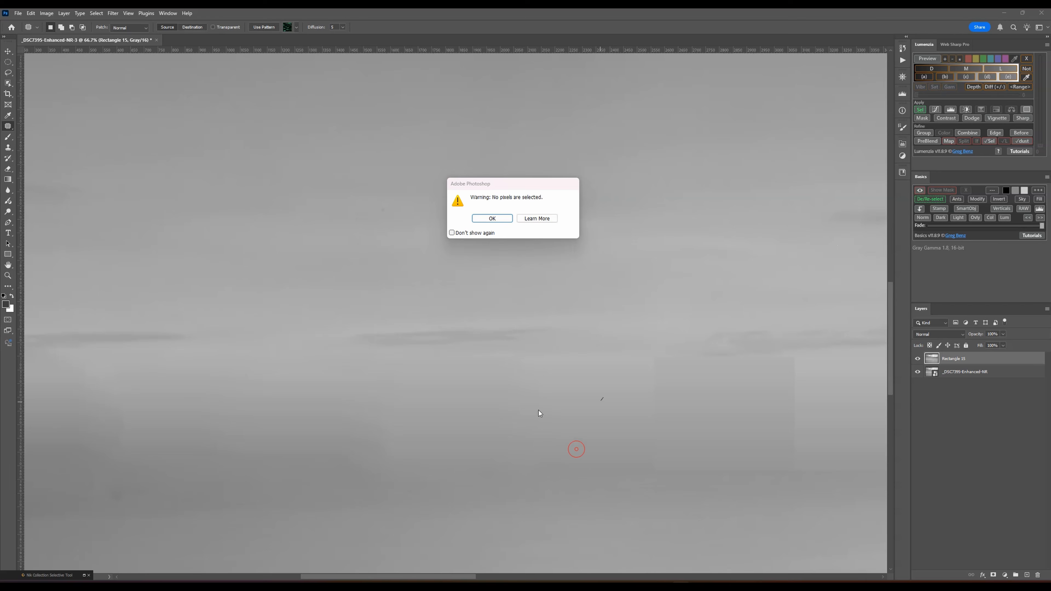
click(484, 218)
mouse_move(572, 452)
mouse_down()
mouse_move(555, 490)
mouse_move(679, 468)
mouse_move(602, 469)
mouse_up()
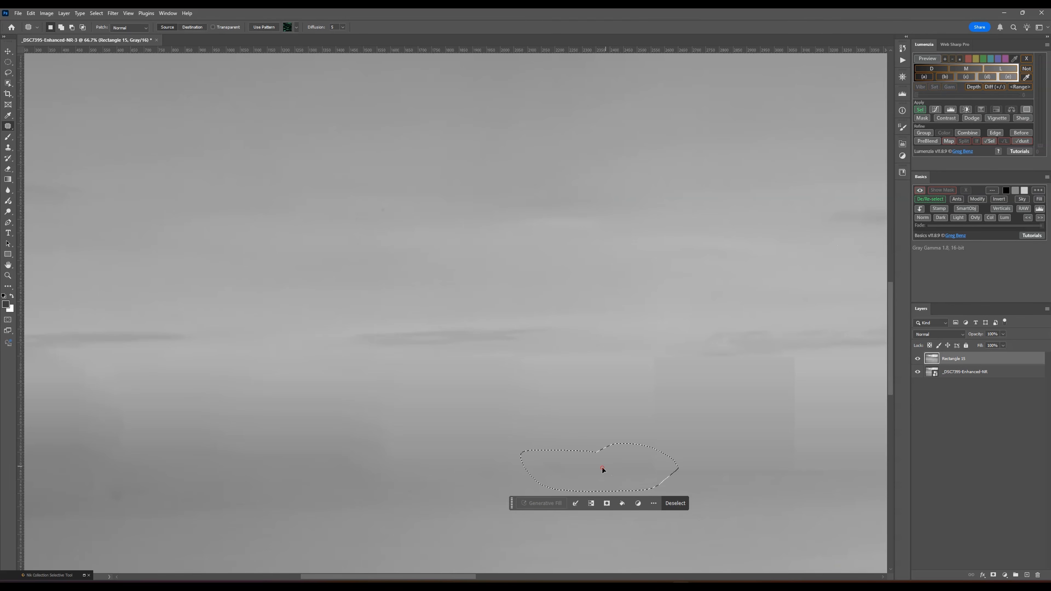
- Patch the remaining tonal steps between the already blended left-hand rectangles with neighbouring gradient
click(451, 399)
mouse_move(422, 359)
mouse_down()
mouse_move(530, 351)
mouse_move(428, 356)
mouse_move(453, 432)
mouse_up()
click(618, 405)
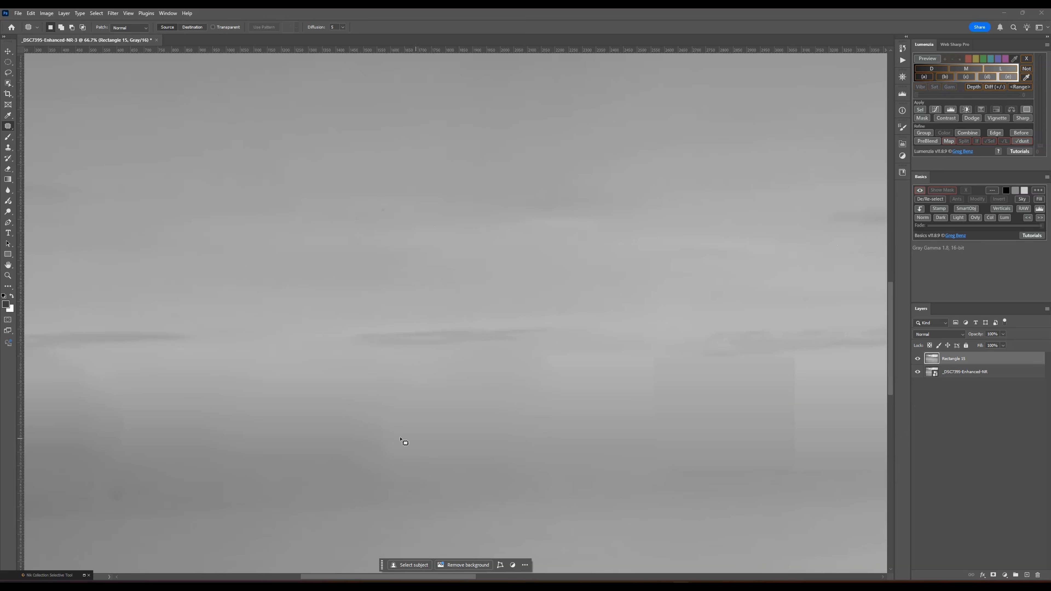
mouse_move(141, 405)
mouse_down()
mouse_move(134, 399)
mouse_move(215, 415)
mouse_up()
click(338, 434)
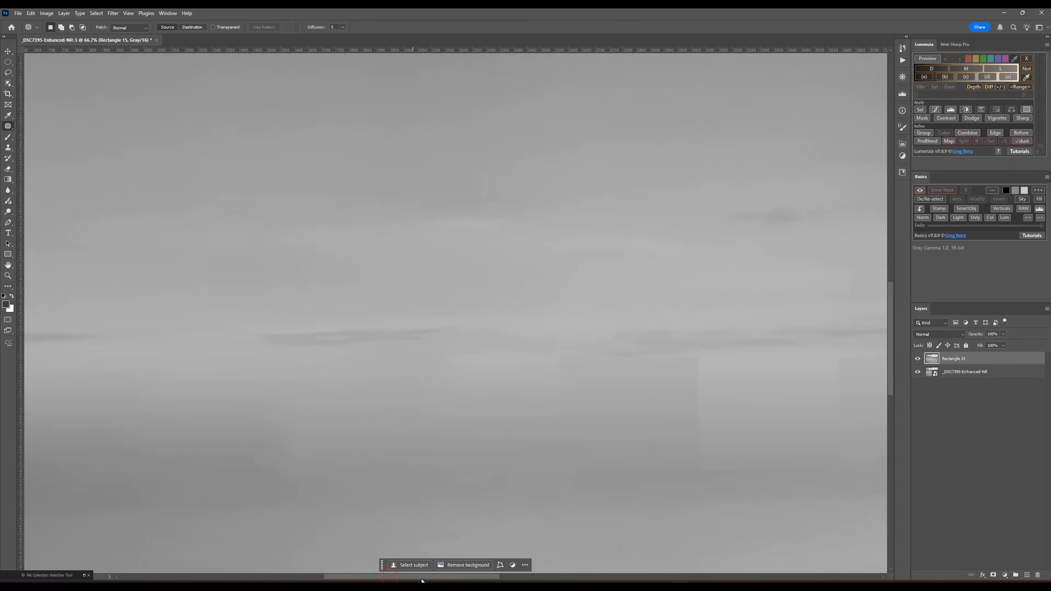
- Patch the side seams and top edges of the middle rectangles beneath the long cloud streak
scroll(391, 416, right, 5)
drag(419, 356, 417, 353)
drag(441, 408, 364, 418)
drag(568, 358, 571, 360)
drag(579, 414, 612, 435)
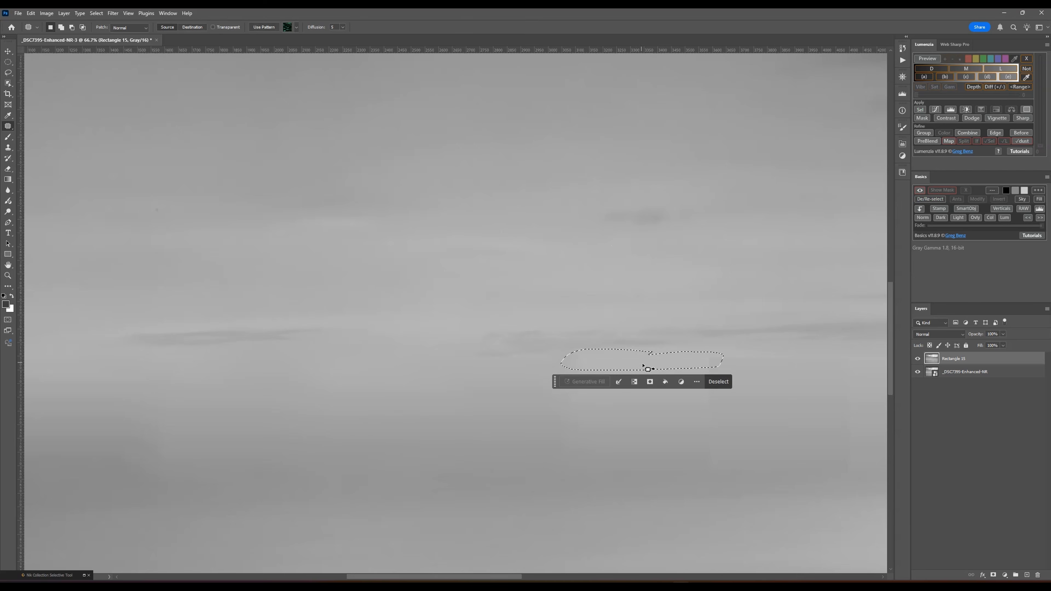
drag(647, 362, 647, 431)
click(490, 524)
- Patch the rectangle seams approaching the beacon and the edges around the gap between its cage and legs
scroll(490, 522, right, 6)
drag(713, 458, 697, 452)
drag(567, 576, 627, 576)
mouse_move(528, 360)
mouse_down()
mouse_move(541, 470)
mouse_move(529, 361)
mouse_up()
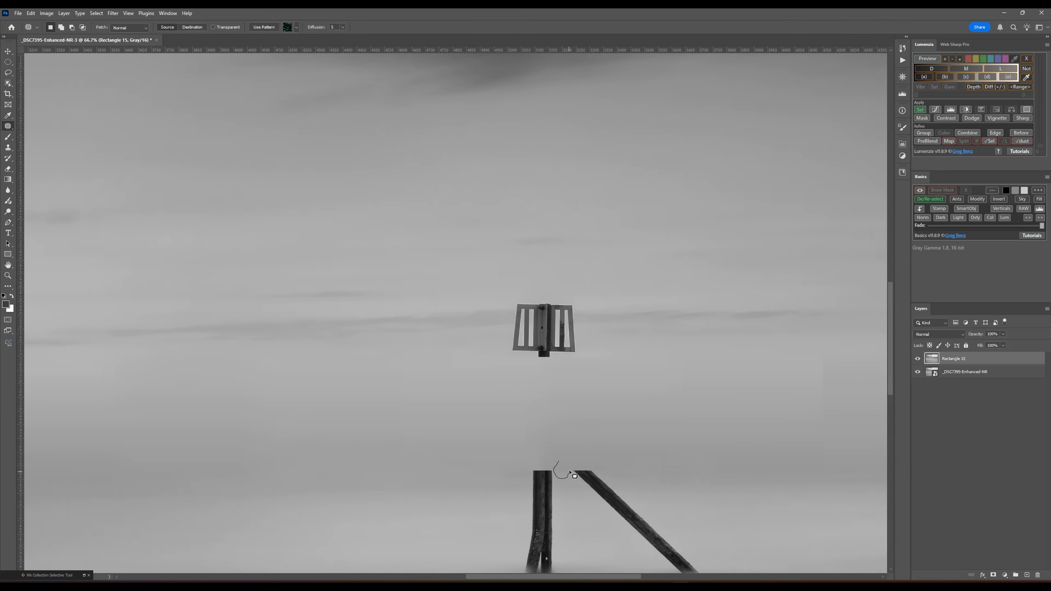
drag(807, 352, 809, 356)
- Patch the rectangle seams between the beacon and the photo's right edge
drag(629, 576, 698, 577)
mouse_move(689, 339)
mouse_down()
mouse_move(744, 386)
mouse_move(694, 340)
mouse_up()
drag(765, 352, 768, 355)
drag(854, 385, 678, 331)
drag(687, 576, 726, 577)
mouse_move(753, 449)
mouse_down()
mouse_move(668, 483)
mouse_move(750, 452)
mouse_up()
drag(624, 336, 624, 340)
click(569, 410)
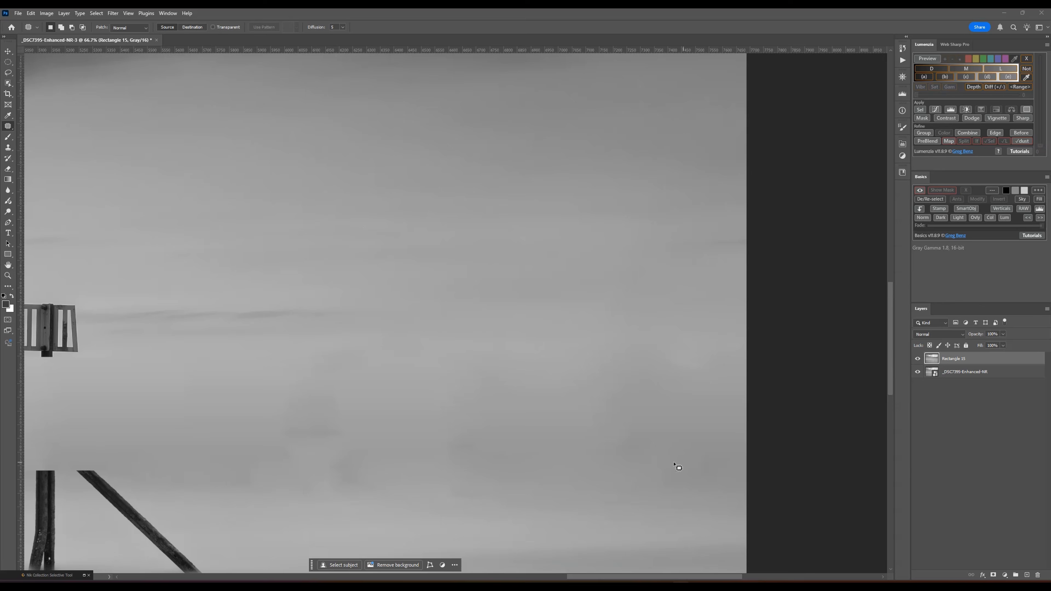
- Examine the blended horizon across the whole photo at several zoom levels for remaining seams and blotches
key(ctrl+0)
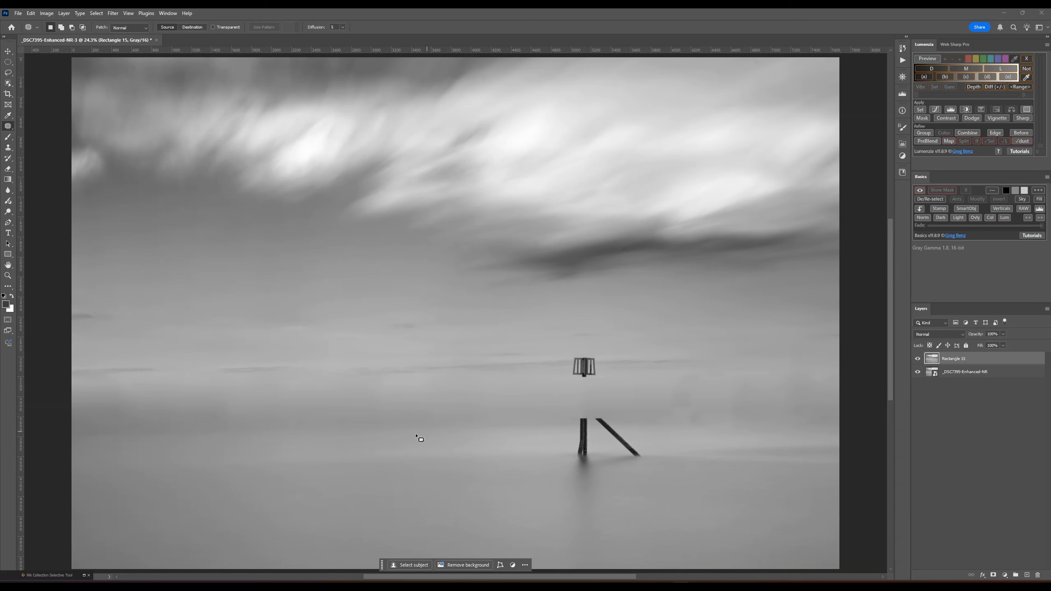
key(ctrl+minus)
key(ctrl+minus)
key(ctrl+minus)
key(ctrl+minus)
key(ctrl+minus)
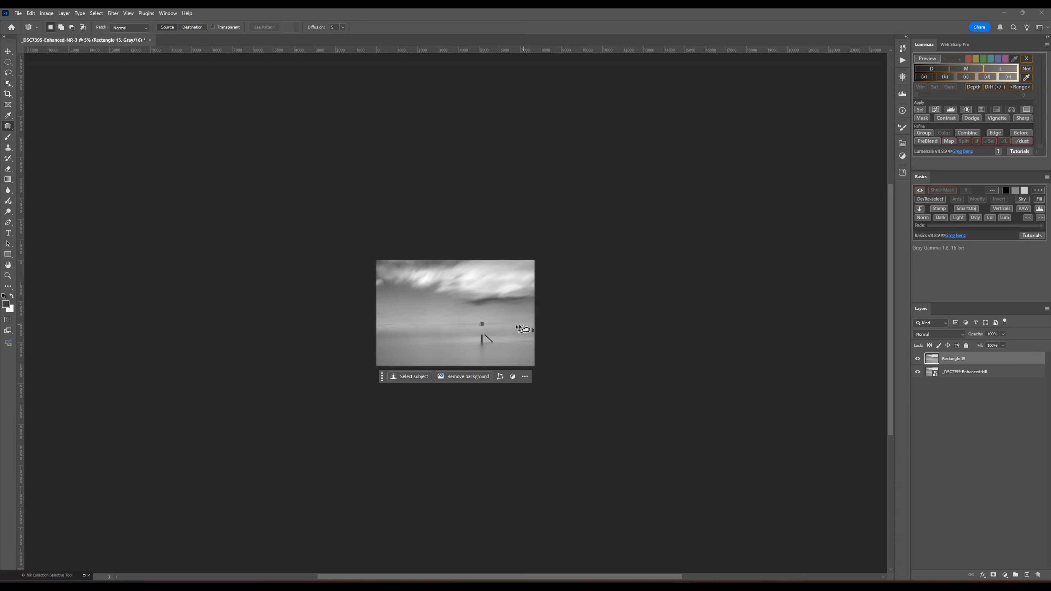
key(ctrl+plus)
key(ctrl+plus)
key(ctrl+plus)
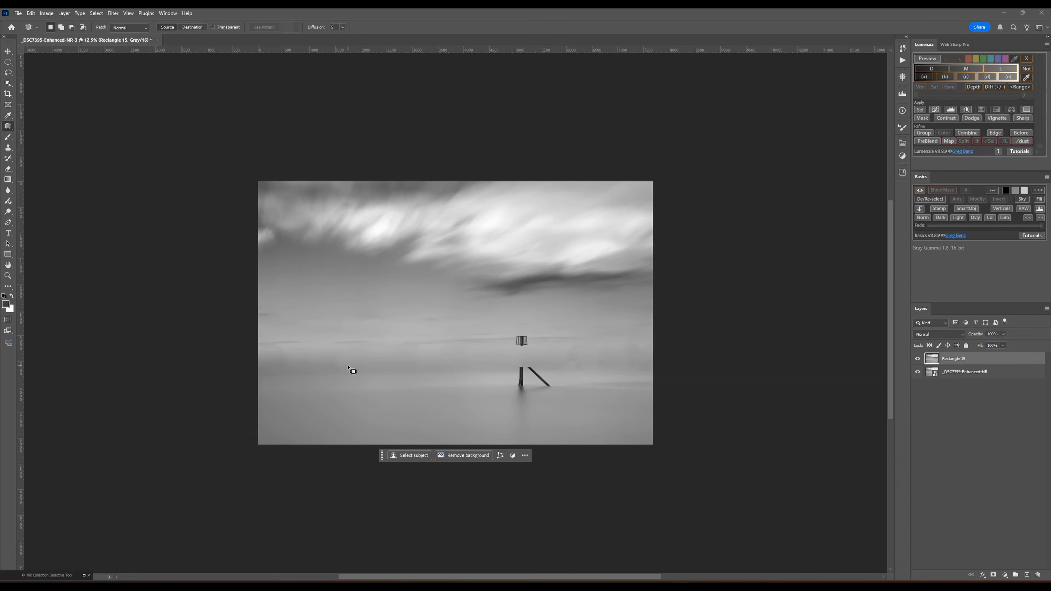
key(ctrl+plus)
key(ctrl+plus)
key(ctrl+plus)
key(ctrl+plus)
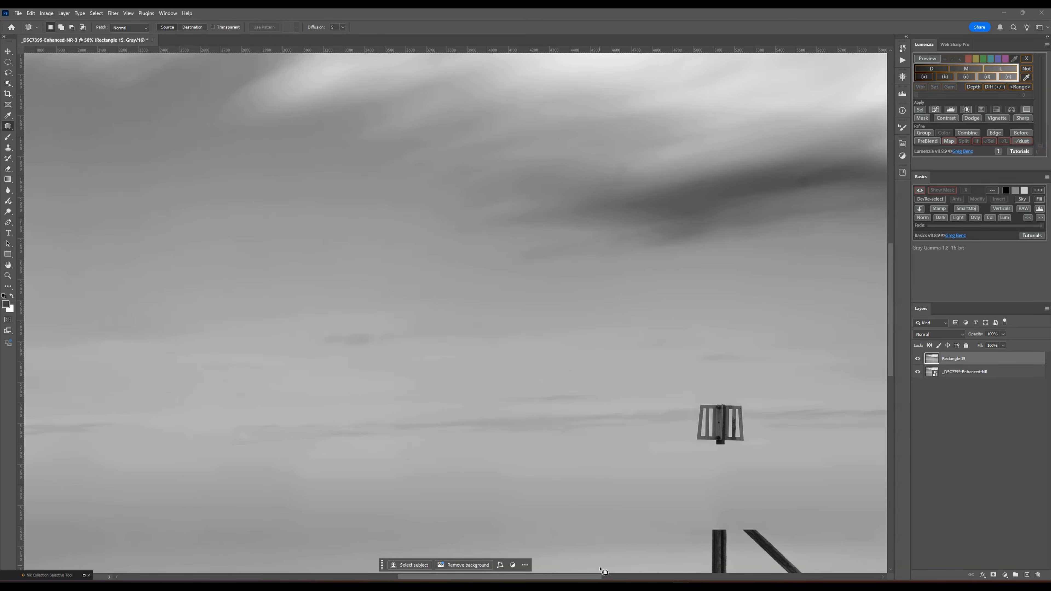
- Patch the dark blotches in the gradient just right of the beacon with smoother tones beside them
scroll(603, 571, right, 10)
scroll(720, 514, down, 3)
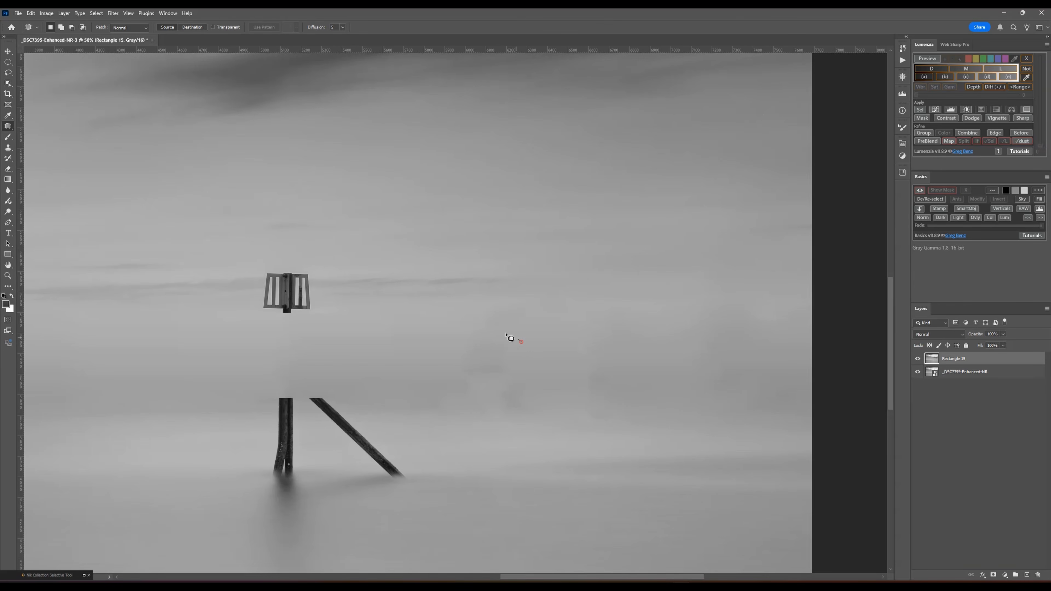
drag(536, 367, 532, 350)
drag(490, 357, 396, 340)
click(614, 344)
mouse_move(518, 319)
mouse_down()
mouse_move(439, 334)
mouse_move(549, 306)
mouse_move(579, 327)
mouse_up()
click(643, 336)
- Patch the uneven patches in the former horizon band near the photo's right edge
mouse_move(615, 367)
mouse_down()
mouse_move(584, 364)
mouse_move(630, 387)
mouse_move(637, 349)
mouse_up()
mouse_move(718, 391)
mouse_down()
mouse_move(676, 423)
mouse_move(743, 392)
mouse_up()
drag(684, 393, 690, 368)
drag(745, 356, 766, 352)
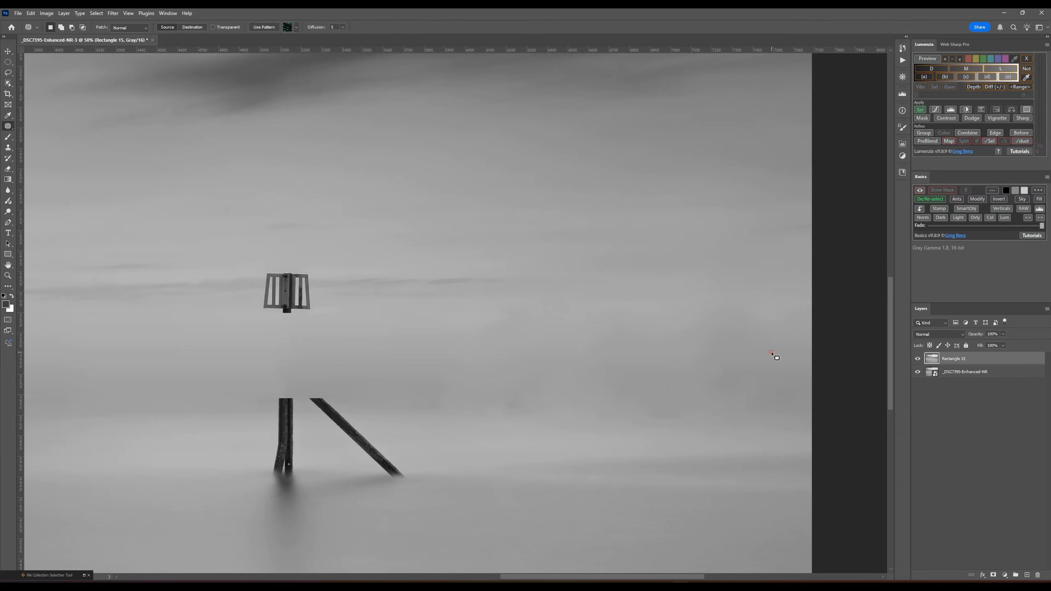
key(Return)
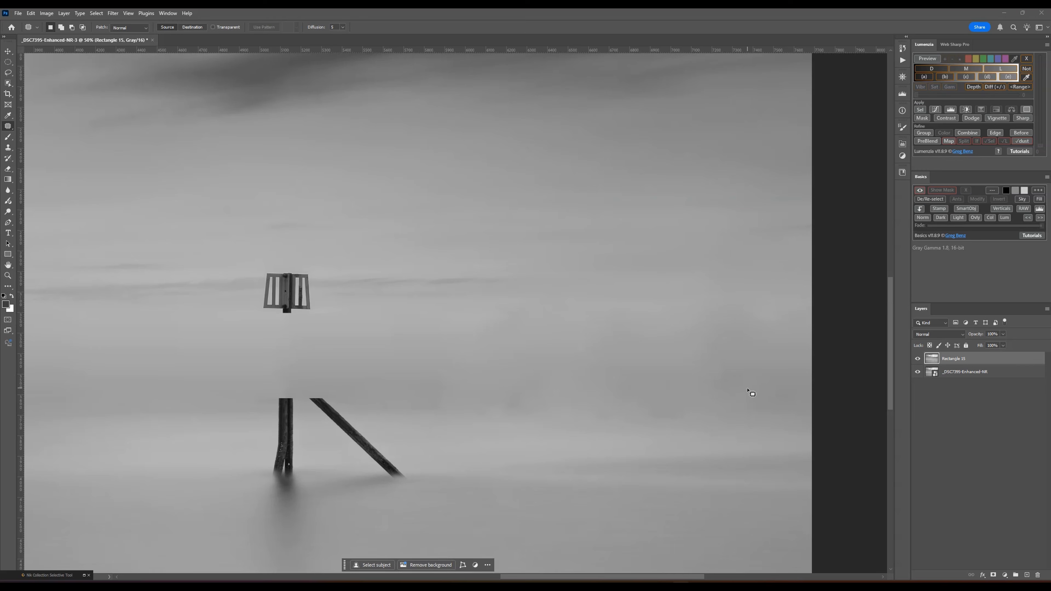
mouse_move(745, 386)
mouse_down()
mouse_move(767, 429)
mouse_move(761, 382)
mouse_up()
mouse_move(797, 344)
mouse_down()
mouse_move(492, 400)
mouse_move(579, 398)
mouse_move(635, 372)
mouse_move(492, 374)
mouse_up()
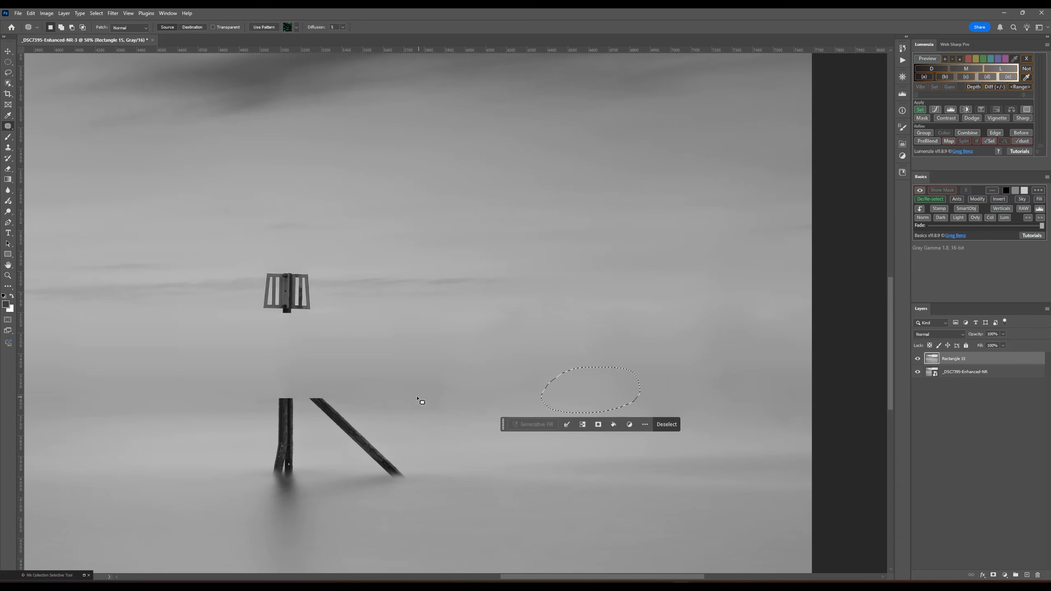
- Patch the smudges along the lower border of the band between the beacon's diagonal leg and the right edge
drag(413, 385, 496, 400)
drag(438, 403, 484, 364)
drag(710, 398, 838, 432)
drag(775, 420, 663, 361)
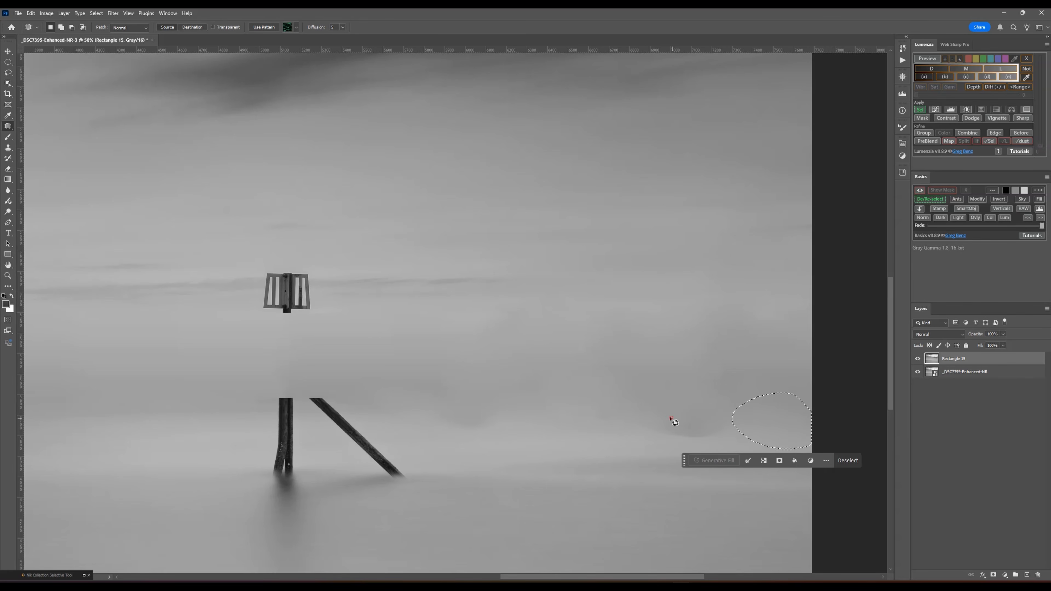
drag(670, 417, 730, 407)
drag(697, 422, 676, 384)
drag(600, 380, 595, 384)
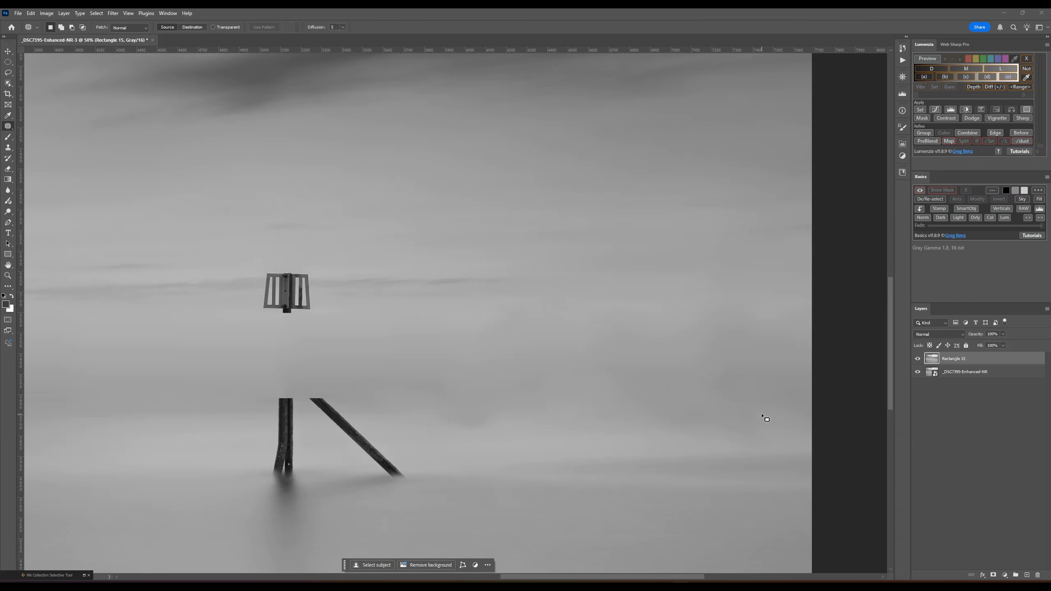
drag(754, 408, 777, 417)
mouse_move(480, 402)
mouse_down()
mouse_move(587, 441)
mouse_move(475, 407)
mouse_up()
- Even out the remaining tonal blotches in the horizon band left of the beacon with the Patch tool
drag(615, 580, 485, 576)
mouse_move(275, 337)
mouse_down()
mouse_move(327, 344)
mouse_move(349, 364)
mouse_up()
click(167, 350)
drag(145, 341, 277, 370)
drag(228, 377, 276, 340)
- Patch the leftover vertical seam and the dark area below it near the photo's left edge
drag(405, 578, 326, 577)
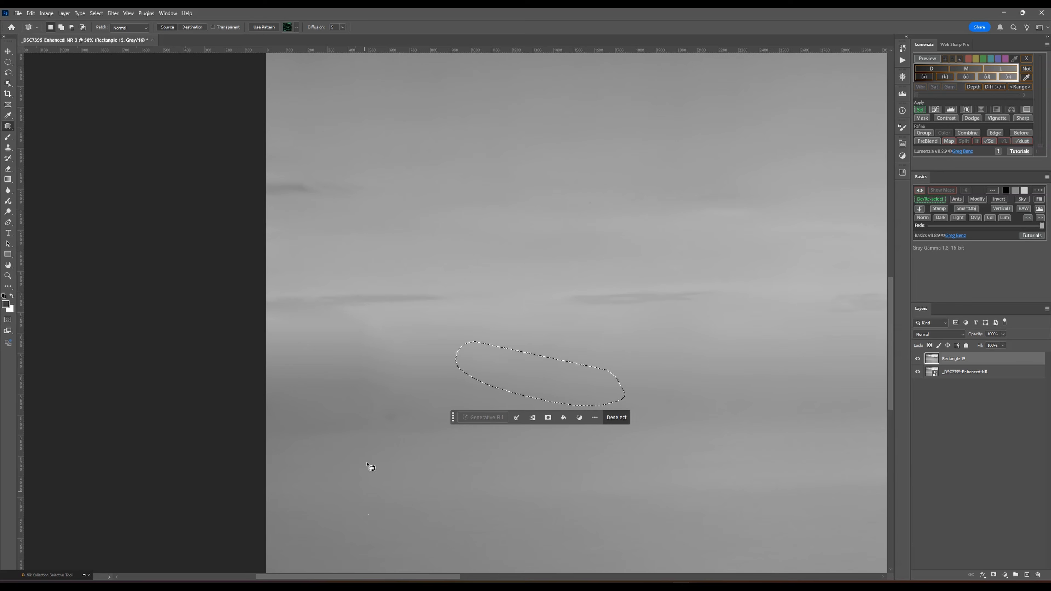
click(409, 351)
drag(384, 331, 502, 359)
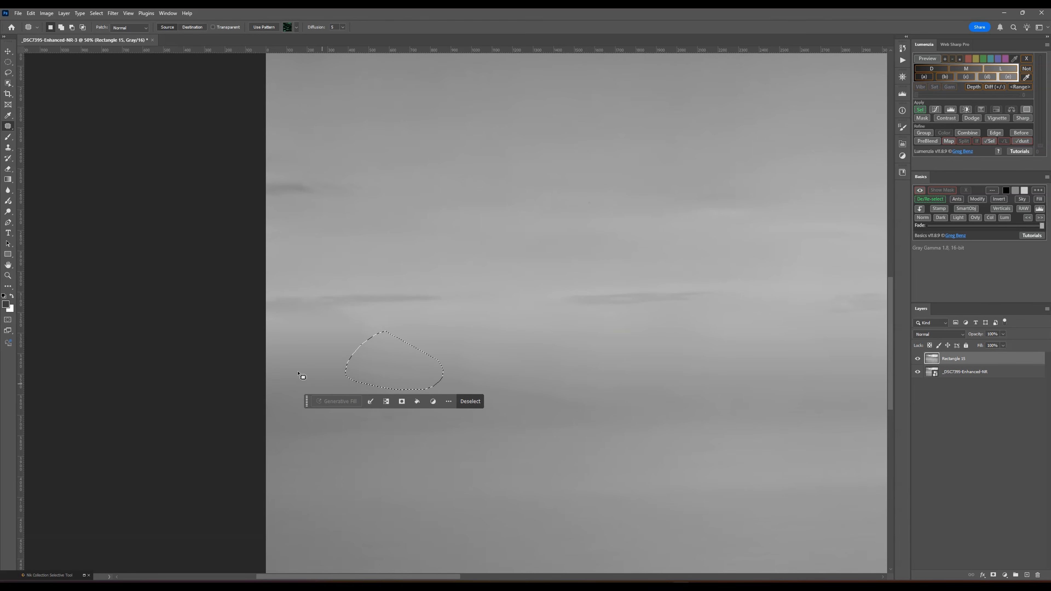
click(295, 355)
mouse_move(354, 385)
mouse_down()
mouse_move(445, 424)
mouse_move(354, 386)
mouse_up()
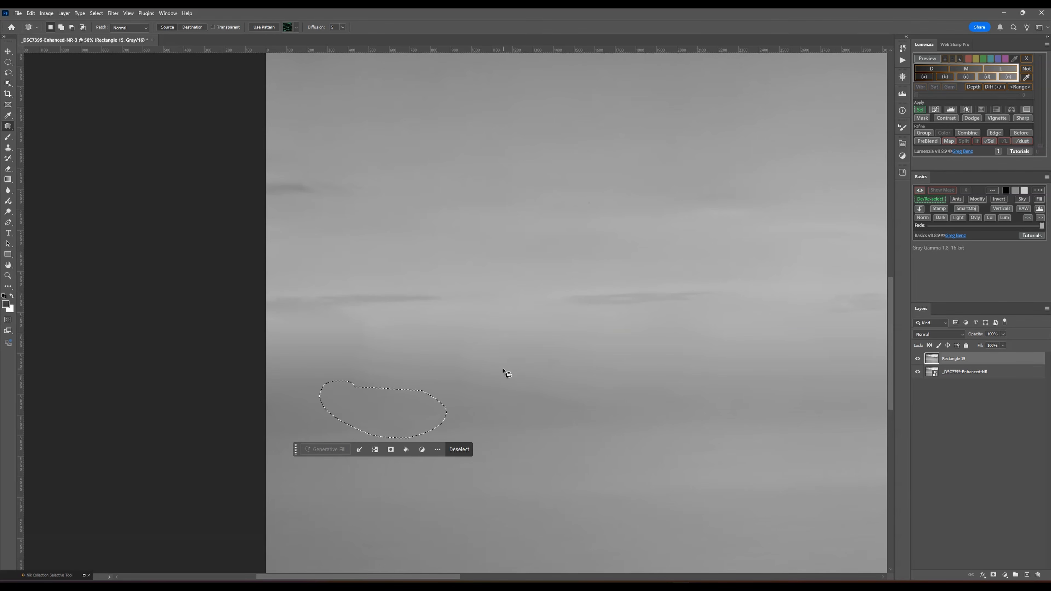
click(489, 220)
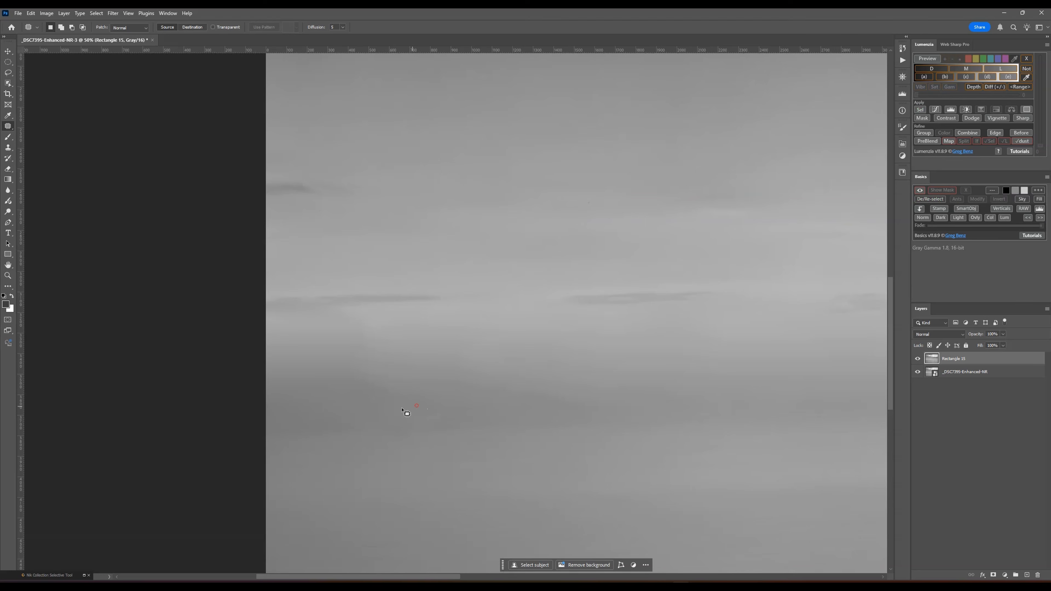
- Smooth the dark band beneath the left cloud streaks by patching it with neighbouring tones
drag(402, 409, 513, 427)
mouse_move(586, 406)
mouse_down()
mouse_move(539, 437)
mouse_move(573, 427)
mouse_up()
drag(523, 423, 394, 359)
drag(321, 359, 485, 389)
mouse_move(535, 363)
mouse_down()
mouse_move(483, 432)
mouse_move(560, 404)
mouse_up()
drag(439, 390, 645, 354)
click(646, 354)
mouse_move(420, 398)
mouse_down()
mouse_move(384, 401)
mouse_move(451, 397)
mouse_up()
- Patch the lower border of the dark left-hand band where it fades into the water, then clear the selection
drag(482, 431, 544, 445)
drag(555, 395, 558, 397)
drag(512, 400, 583, 435)
drag(480, 432, 322, 416)
drag(392, 403, 451, 346)
click(459, 323)
click(465, 309)
click(492, 218)
- Fit the photo in view, show the brush settings and choose the Hard Round tip for the Brush tool
key(ctrl+0)
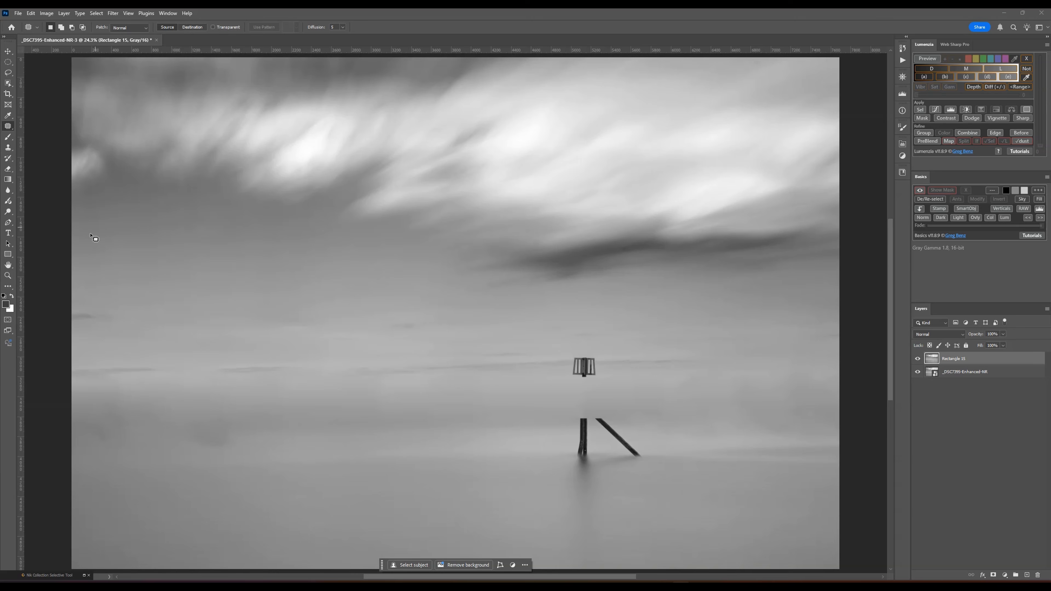
click(10, 138)
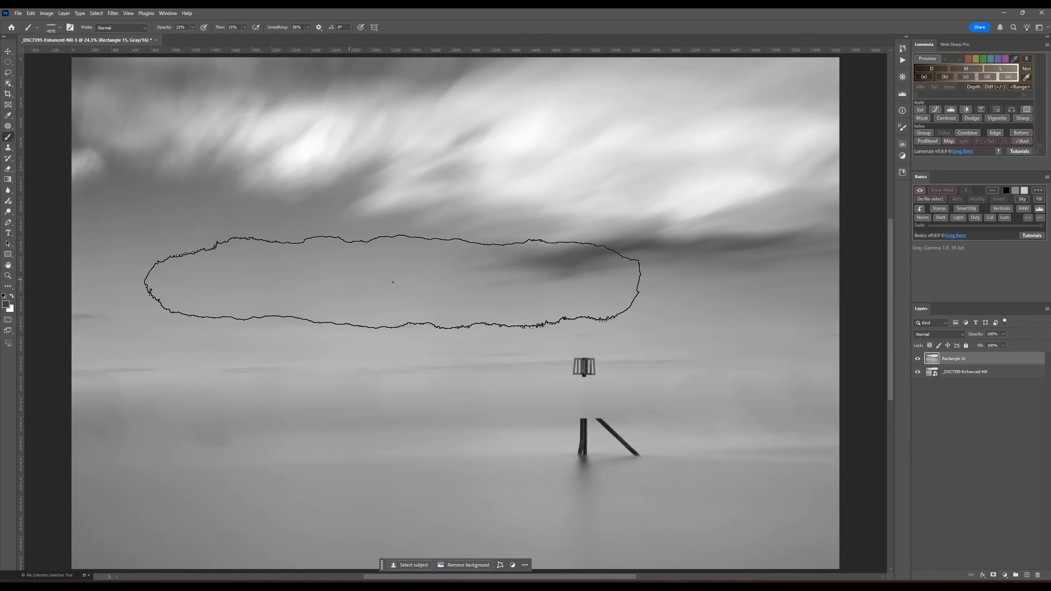
right_click(408, 276)
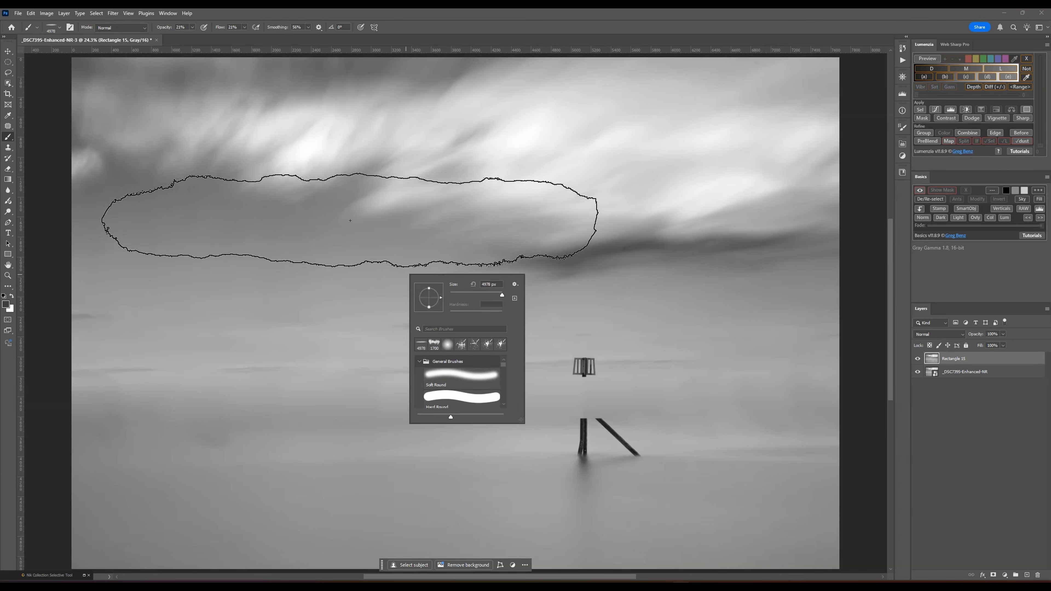
click(901, 128)
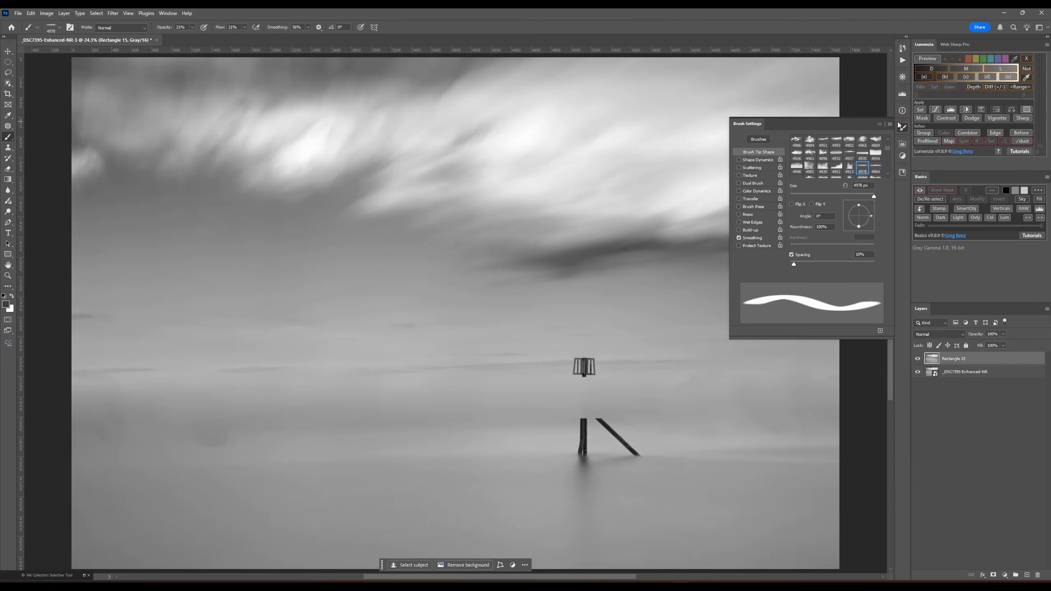
right_click(406, 245)
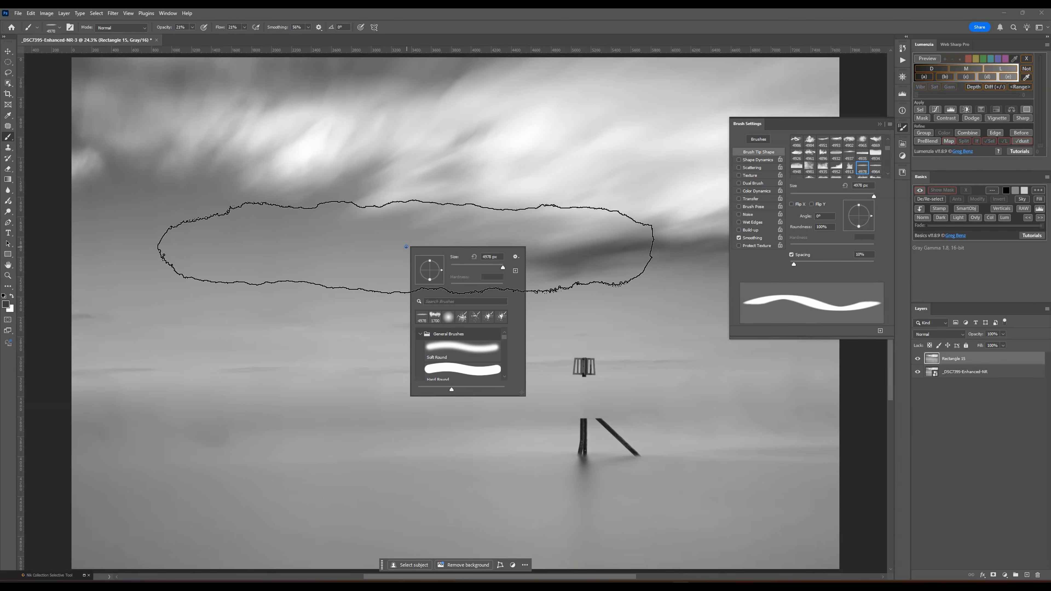
click(448, 317)
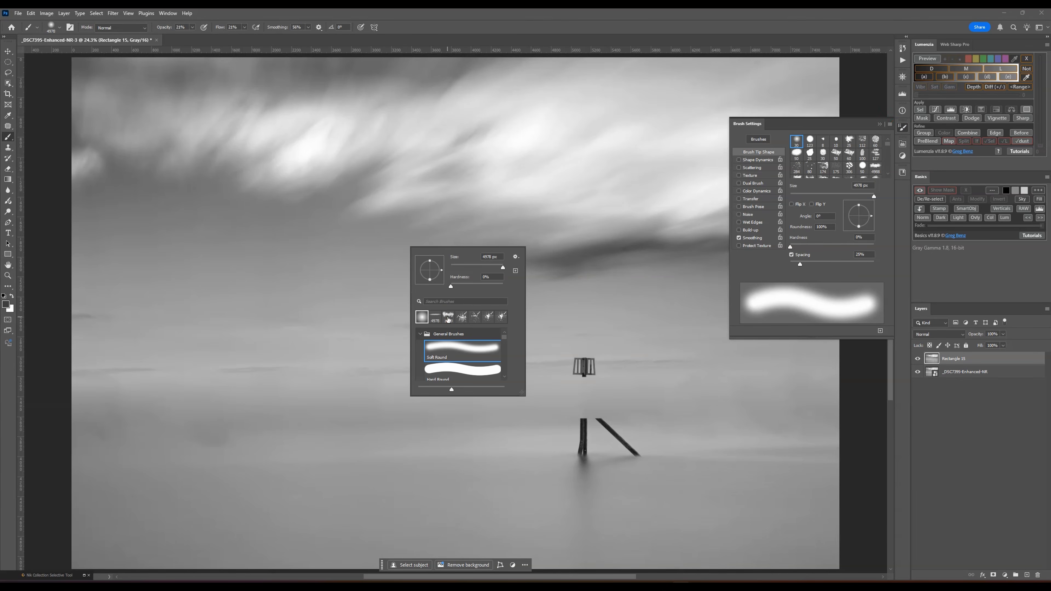
click(466, 370)
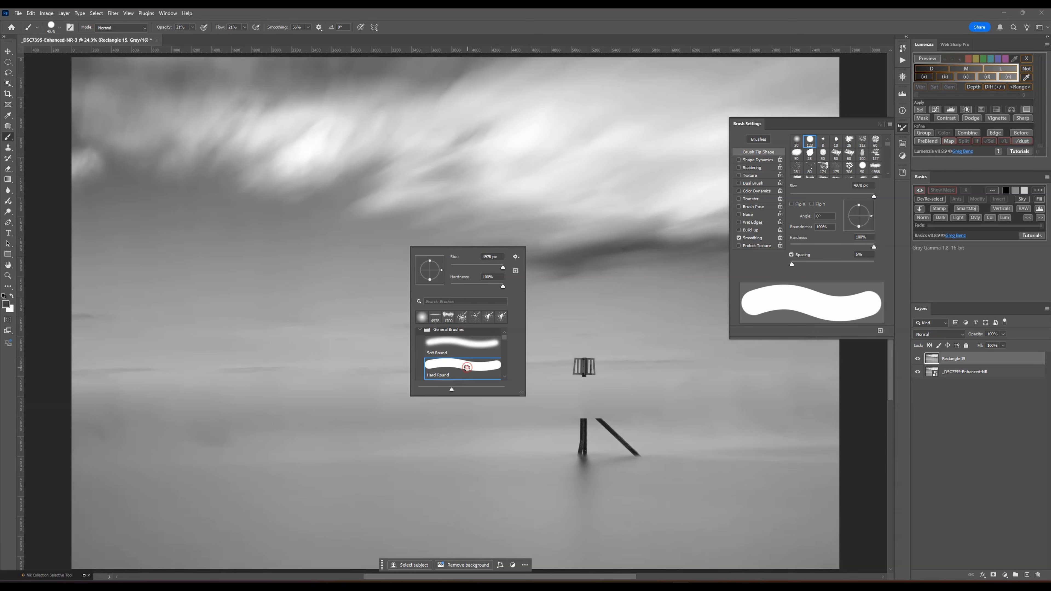
- Switch the brush to the Soft Round tip and reduce its size to 600 px
click(466, 354)
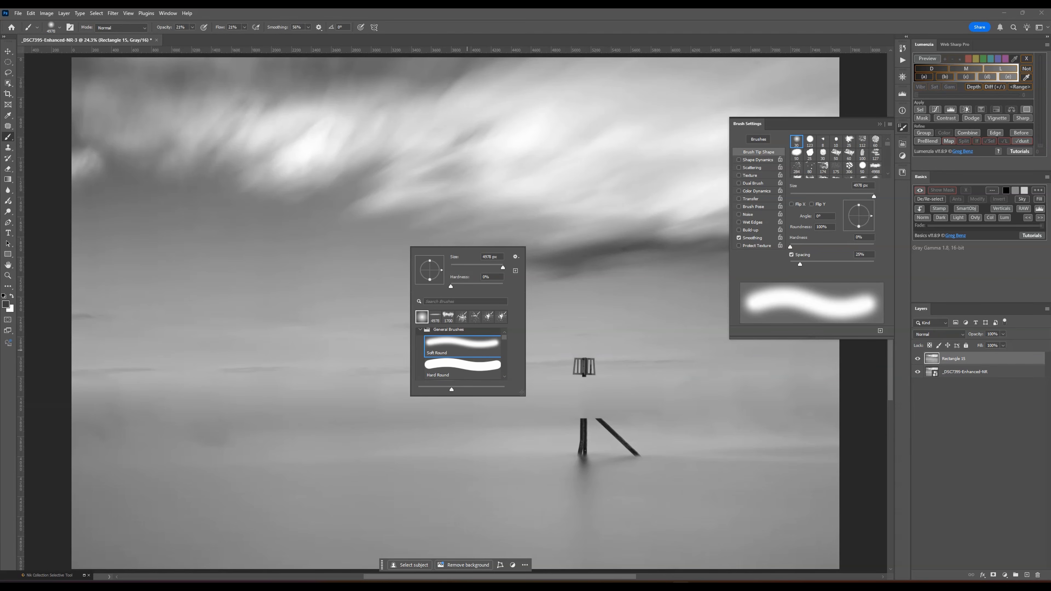
click(352, 330)
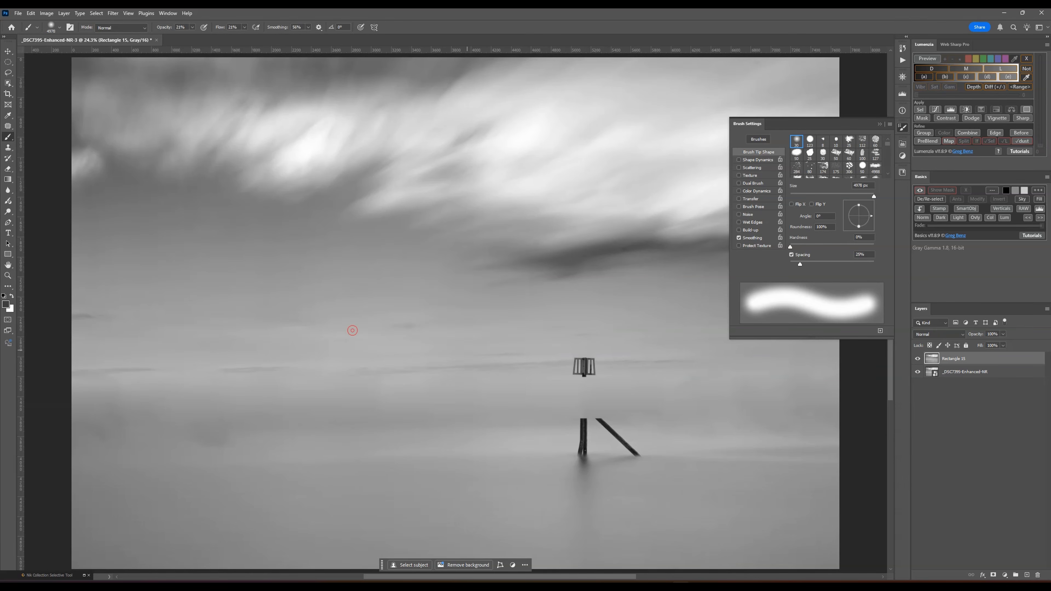
key(bracketleft)
key(bracketleft)
key(bracketleft)
key(bracketleft)
key(bracketleft)
key(bracketleft)
key(bracketleft)
key(bracketleft)
key(bracketleft)
key(bracketleft)
key(bracketleft)
key(bracketleft)
key(bracketleft)
key(bracketleft)
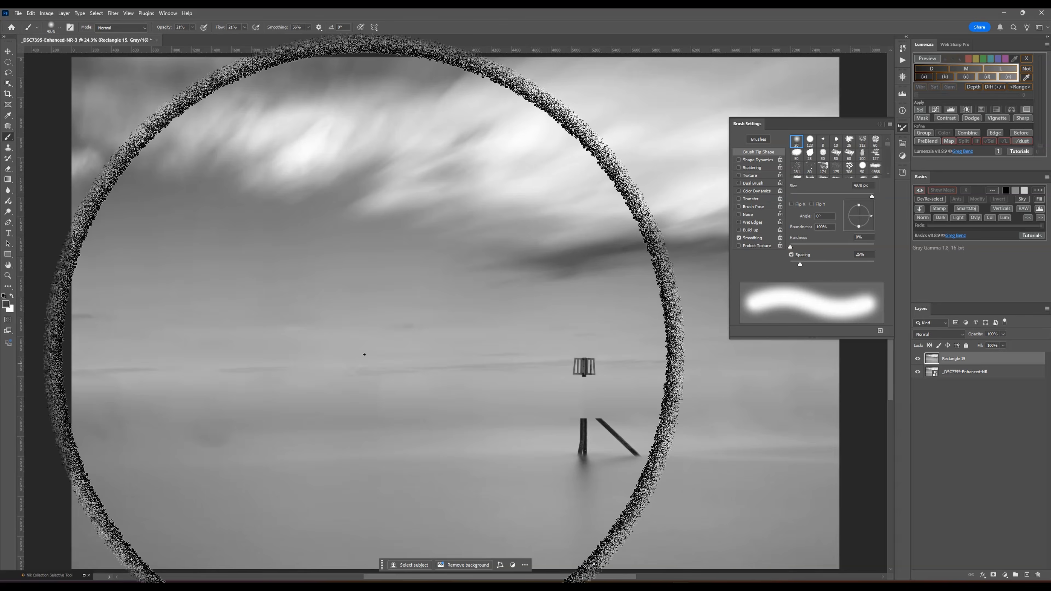
key(bracketleft)
key(bracketleft)
key(bracketleft)
key(bracketleft)
key(bracketleft)
key(bracketleft)
key(bracketleft)
key(bracketleft)
key(bracketleft)
key(bracketleft)
key(bracketleft)
key(bracketleft)
key(bracketleft)
key(bracketleft)
key(bracketleft)
key(bracketleft)
key(bracketleft)
key(bracketleft)
key(bracketleft)
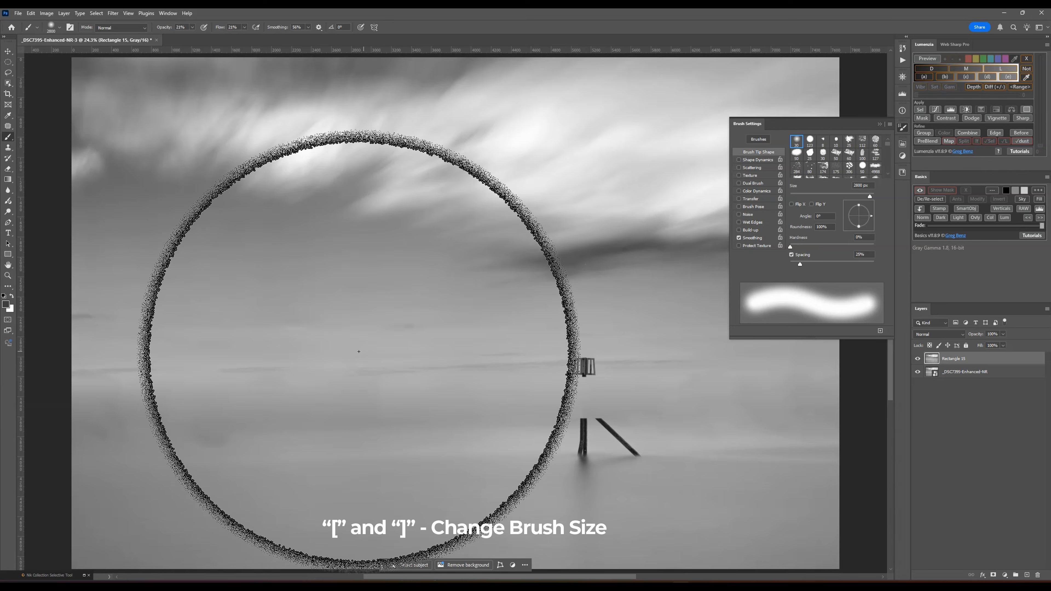
key(bracketleft)
key(bracketleft)
key(bracketleft)
key(bracketleft)
key(bracketleft)
key(bracketleft)
key(bracketleft)
key(bracketleft)
key(bracketleft)
key(bracketleft)
key(bracketleft)
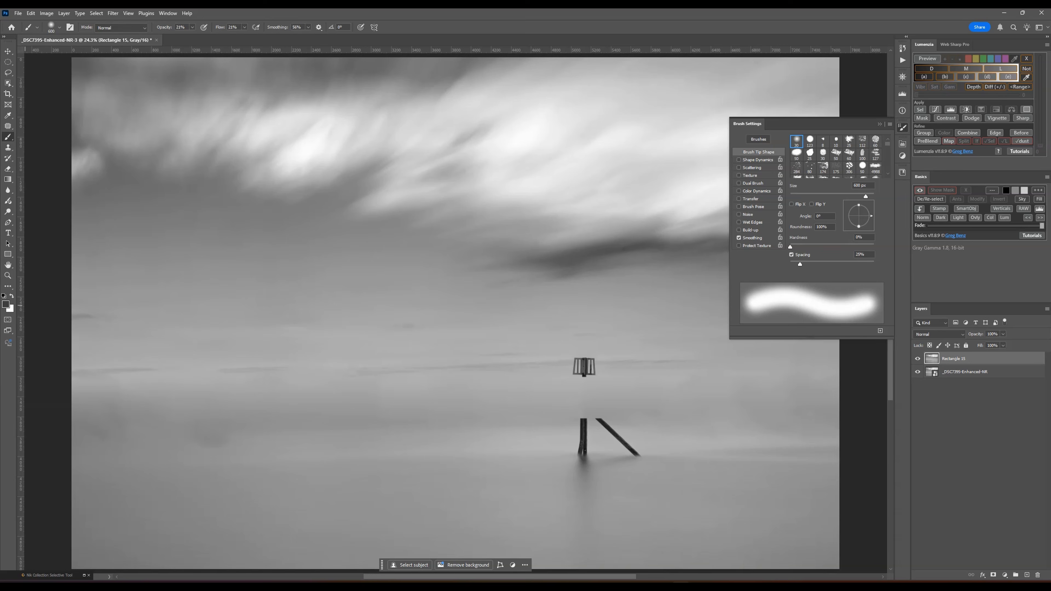
- Set the foreground colour to the grey a4a4a4 and paint it softly over the dark band across the water and around the post
click(8, 306)
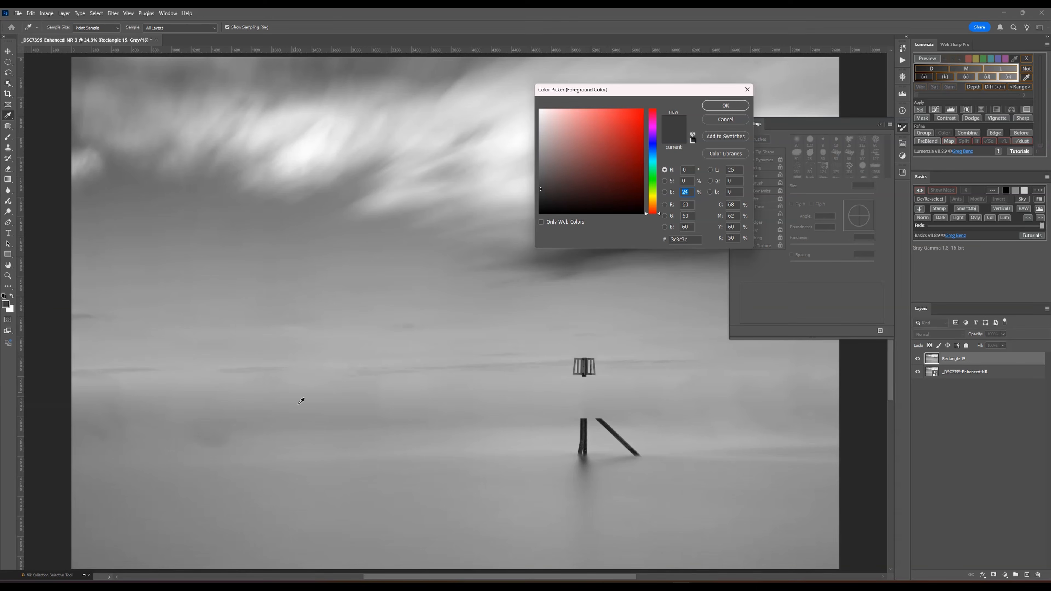
click(706, 107)
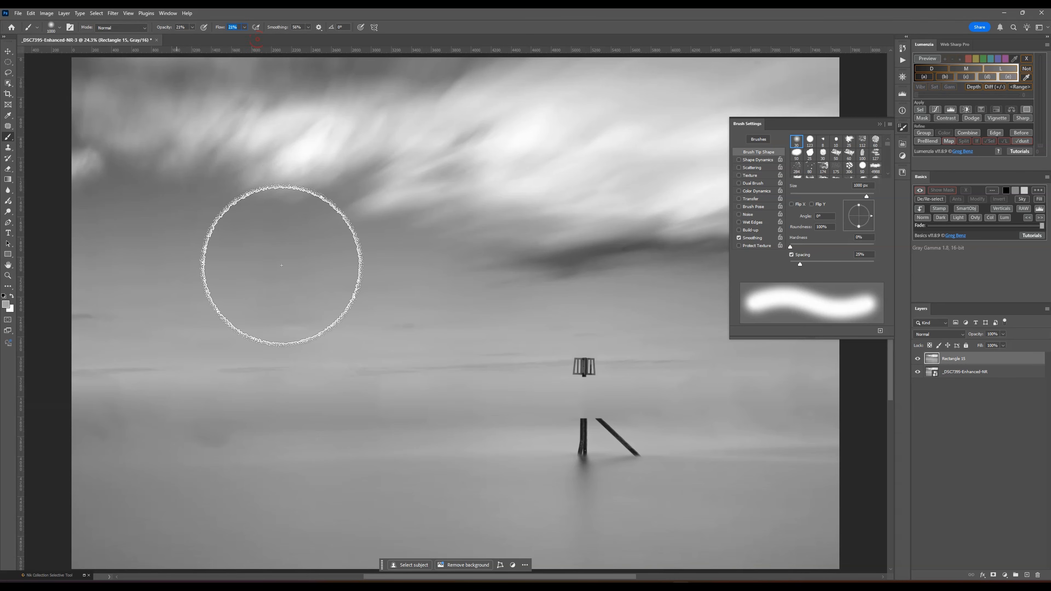
mouse_move(210, 428)
mouse_down()
mouse_move(265, 427)
mouse_move(185, 431)
mouse_move(190, 441)
mouse_move(247, 432)
mouse_move(91, 431)
mouse_move(114, 412)
mouse_move(138, 425)
mouse_move(295, 412)
mouse_move(206, 439)
mouse_move(355, 421)
mouse_move(679, 418)
mouse_move(505, 419)
mouse_move(824, 406)
mouse_move(849, 376)
mouse_move(699, 391)
mouse_move(267, 376)
mouse_move(174, 393)
mouse_up()
drag(311, 422, 464, 425)
mouse_move(634, 399)
mouse_down()
mouse_move(455, 423)
mouse_move(643, 412)
mouse_up()
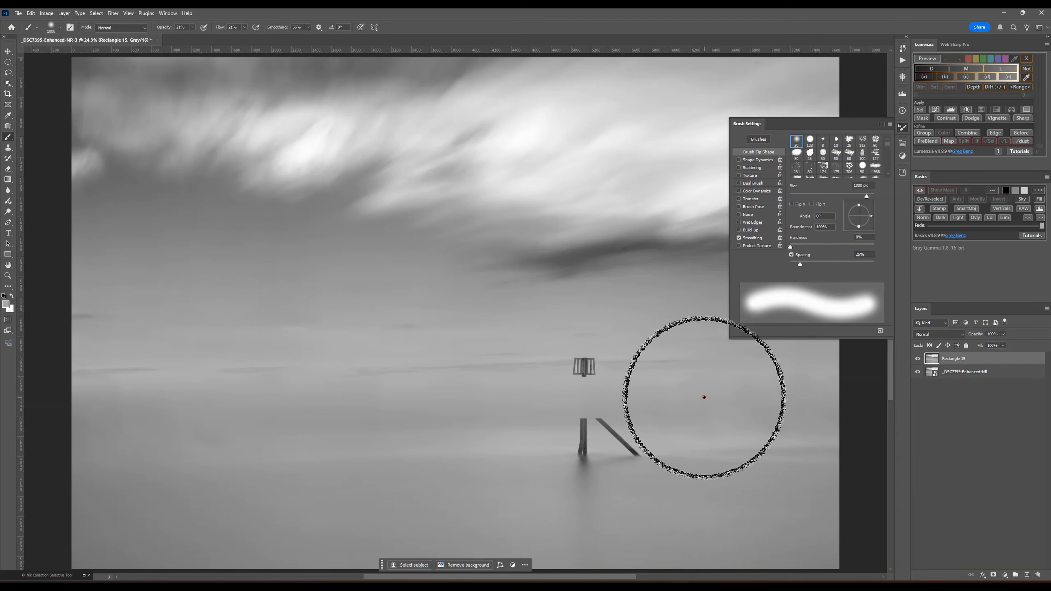
mouse_move(703, 397)
mouse_down()
mouse_move(199, 427)
mouse_move(224, 443)
mouse_move(117, 426)
mouse_up()
drag(220, 413, 109, 406)
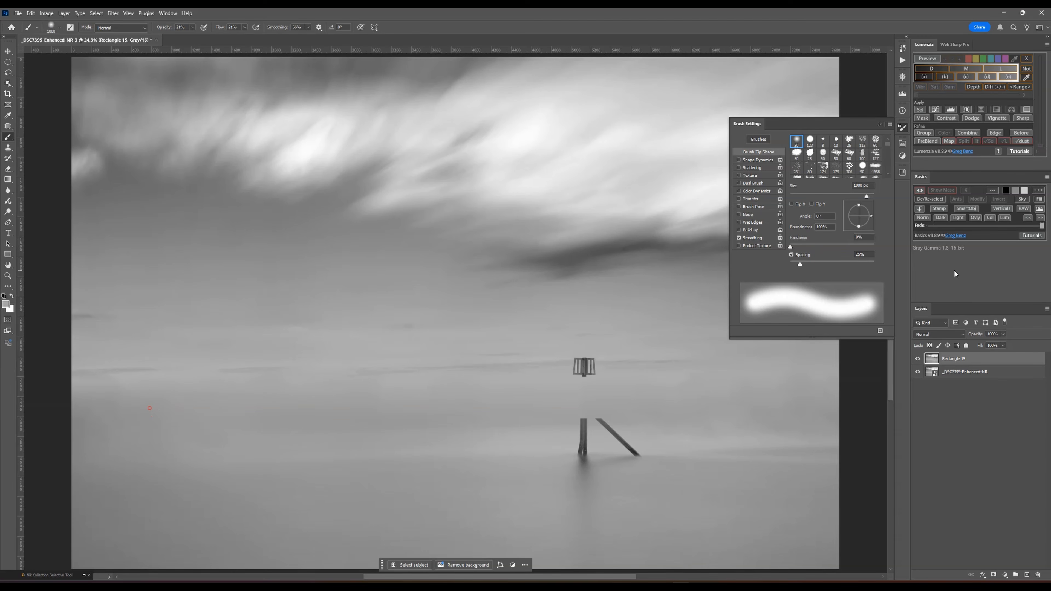
- Refresh the grey foreground colour and add a new empty layer above the merged rectangle layer
click(6, 305)
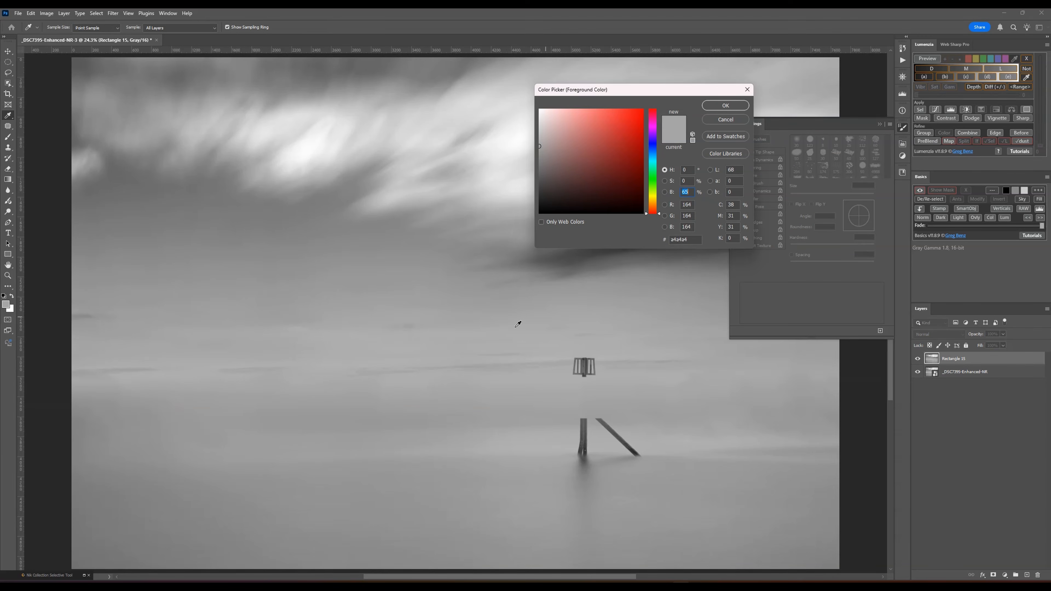
key(Return)
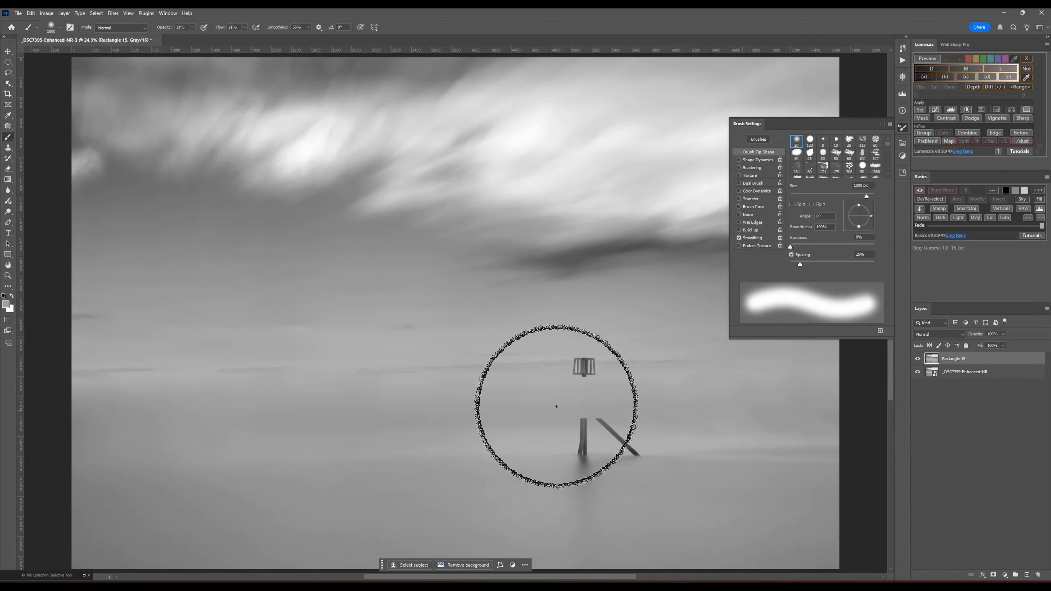
click(939, 411)
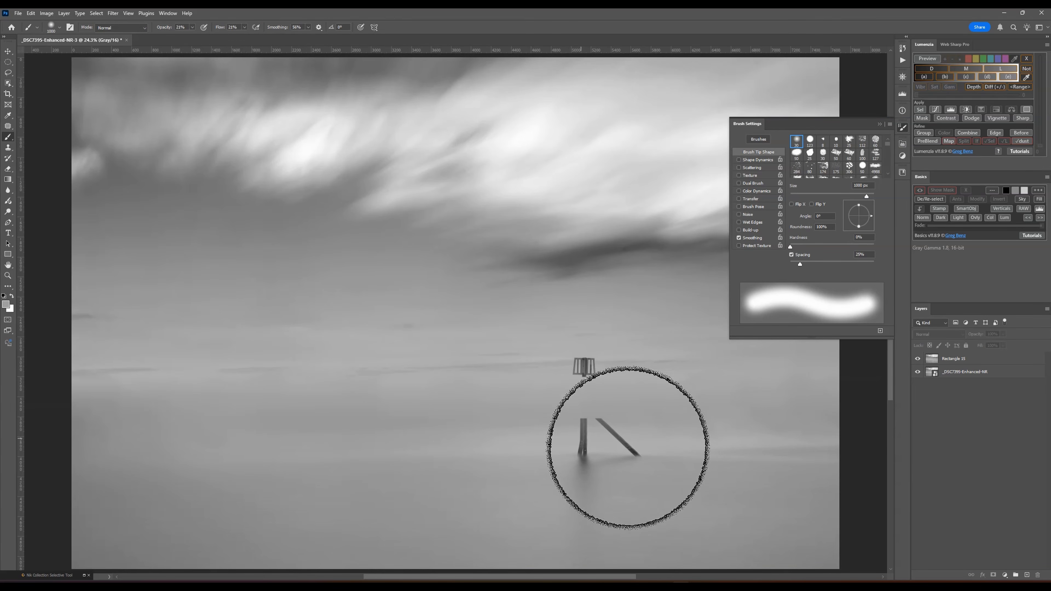
key(ctrl+shift+alt+n)
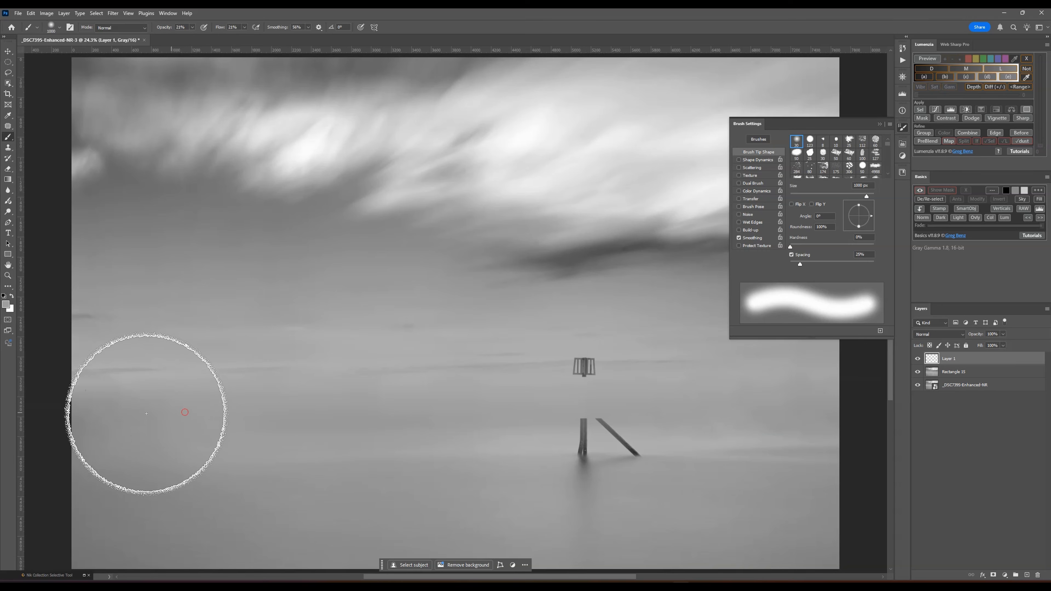
- Sample the mid-water grey 9f9f9f and dab it over the uneven tones in the photo's left half on the new layer
key(n)
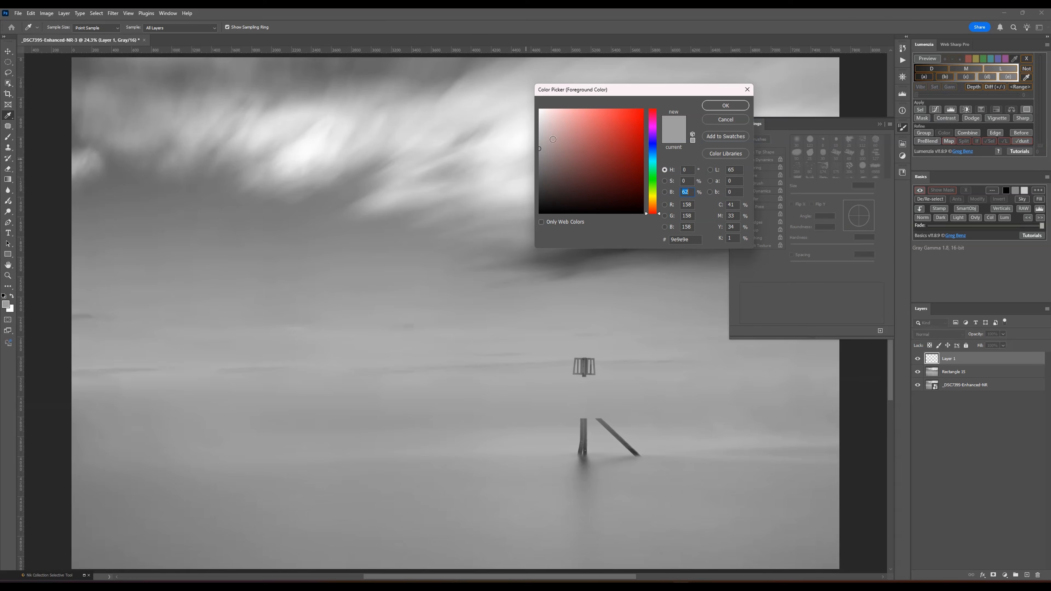
click(480, 412)
click(725, 105)
click(406, 406)
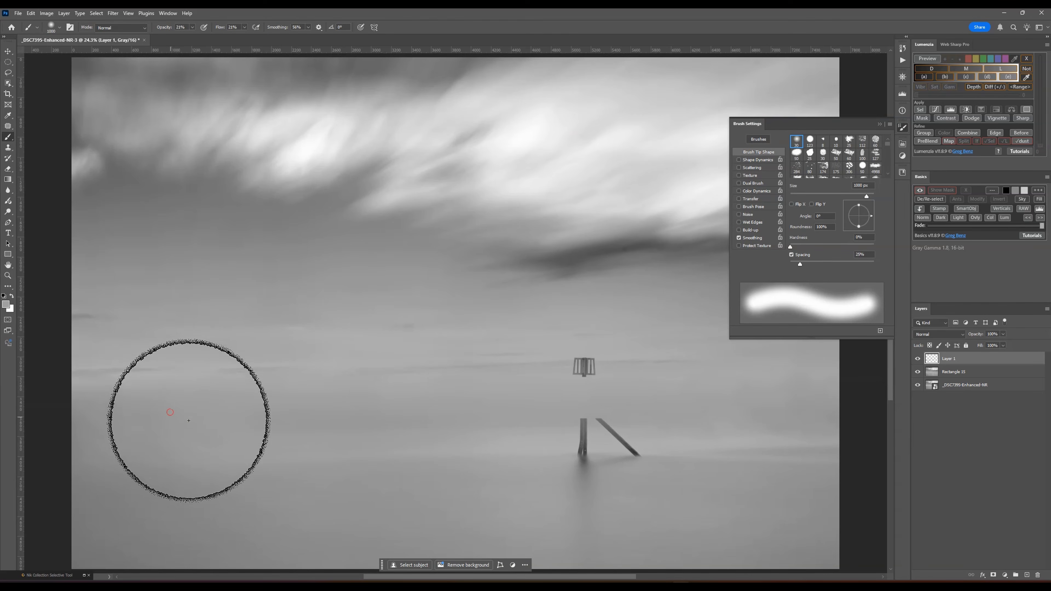
click(220, 444)
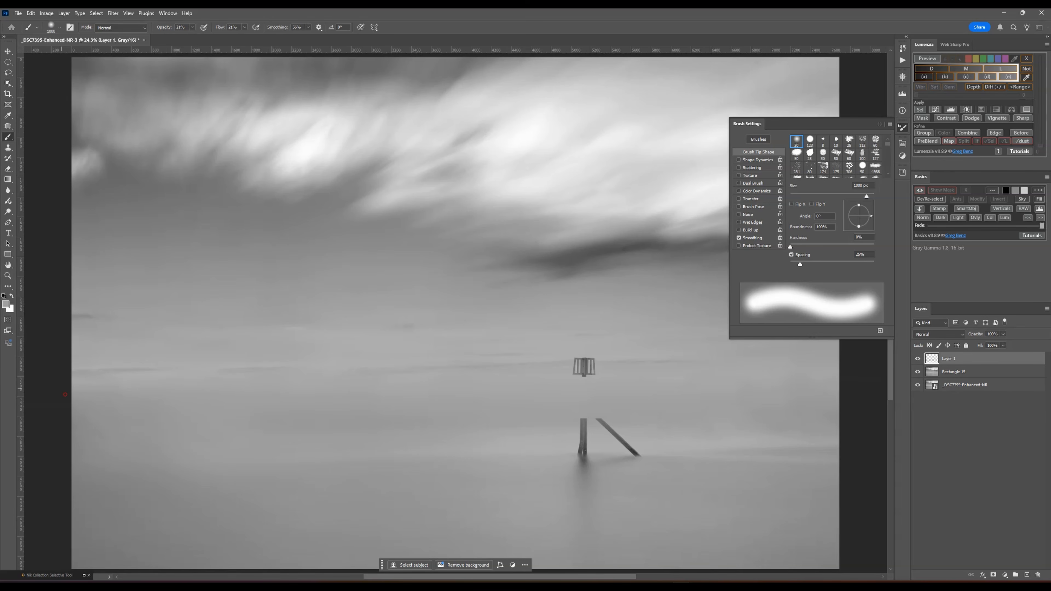
- Sample the grey just beside the post and brush it over the darker patch near the photo's left edge
click(13, 305)
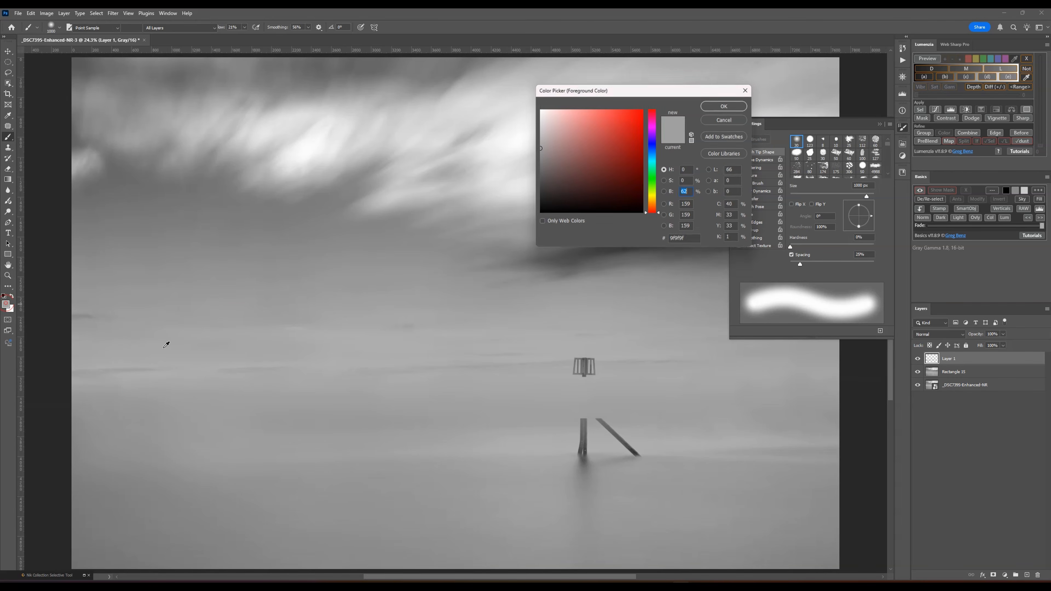
click(535, 440)
key(Return)
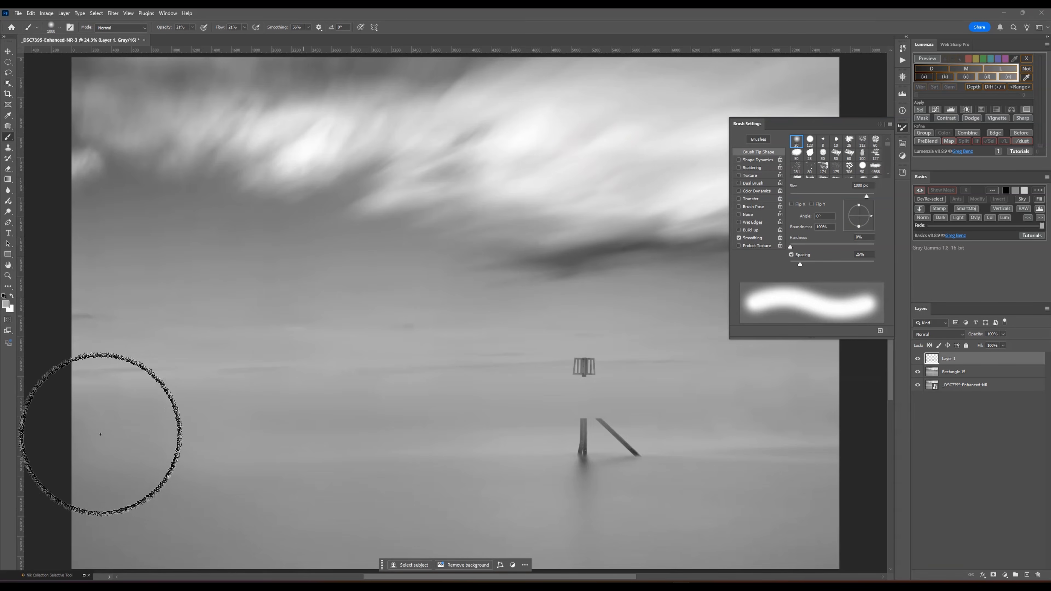
click(132, 420)
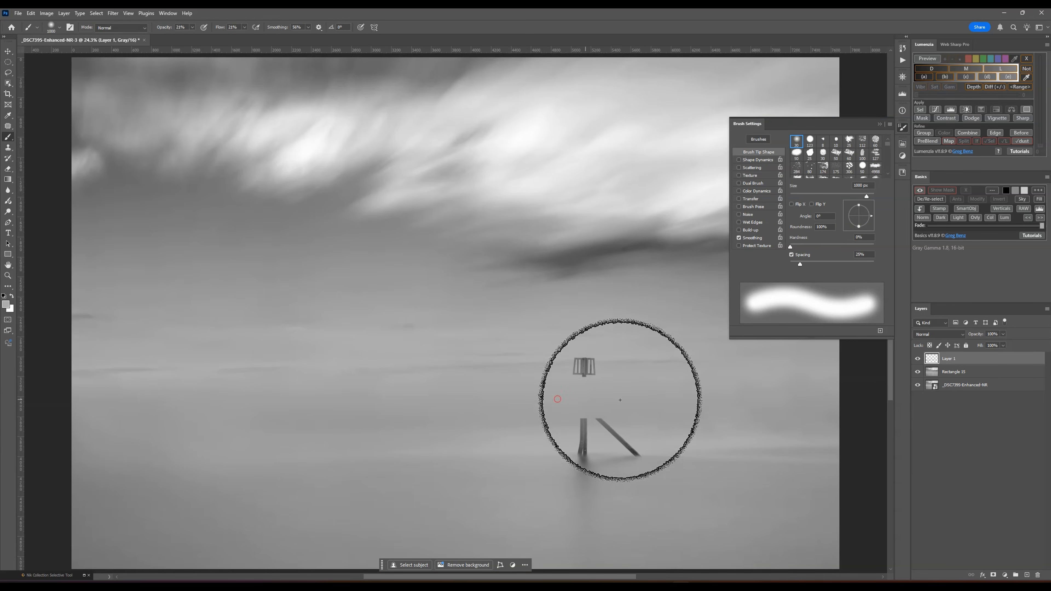
- Check the painted blending at reduced and enlarged view sizes, ending with the whole photo fitted in view
key(ctrl+minus)
key(ctrl+minus)
key(ctrl+minus)
key(ctrl+minus)
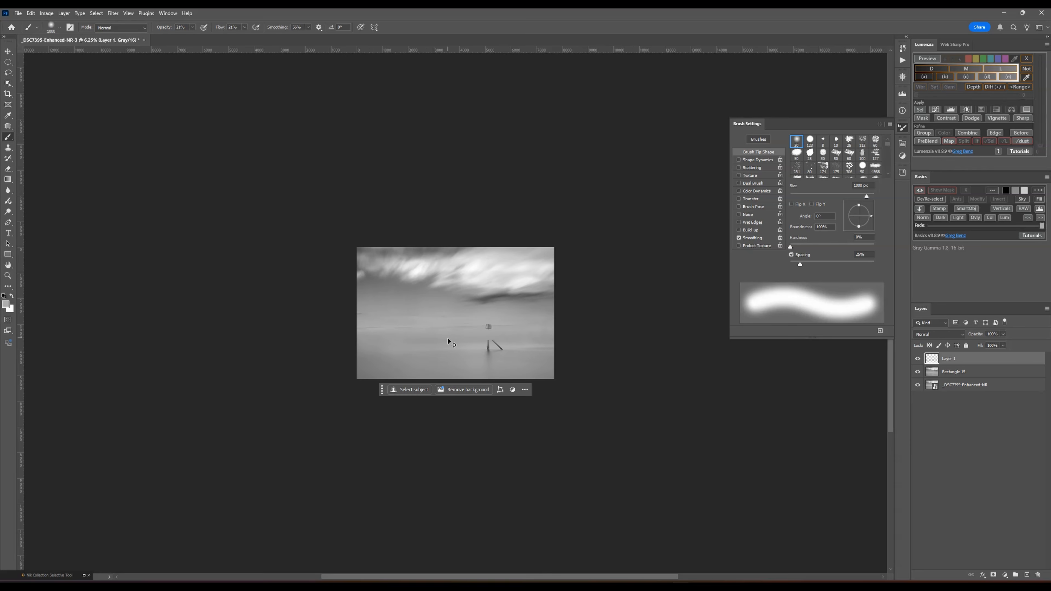
key(ctrl+plus)
key(ctrl+plus)
key(ctrl+plus)
key(ctrl+plus)
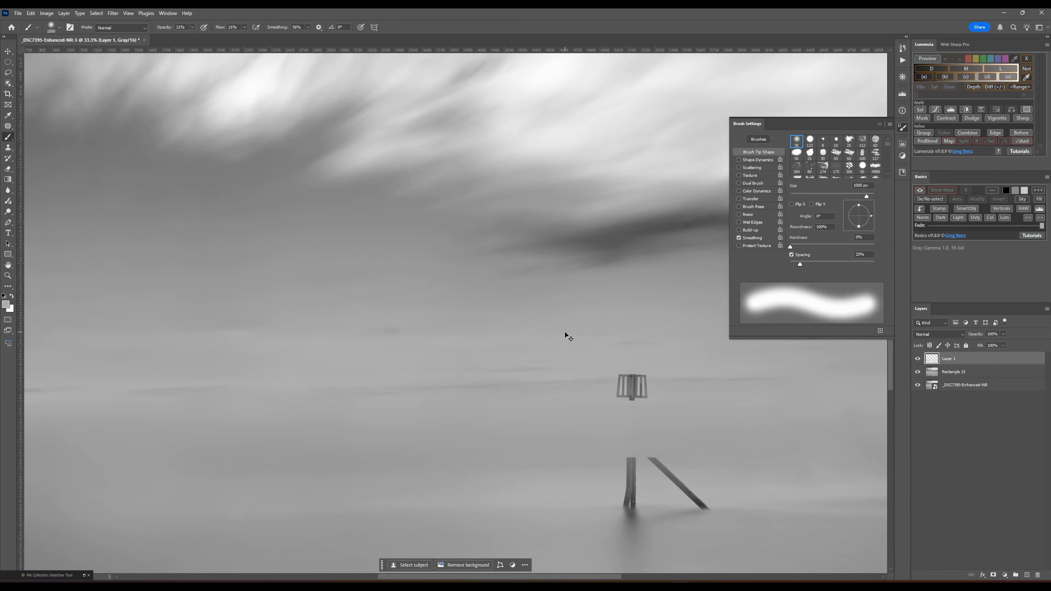
key(ctrl+0)
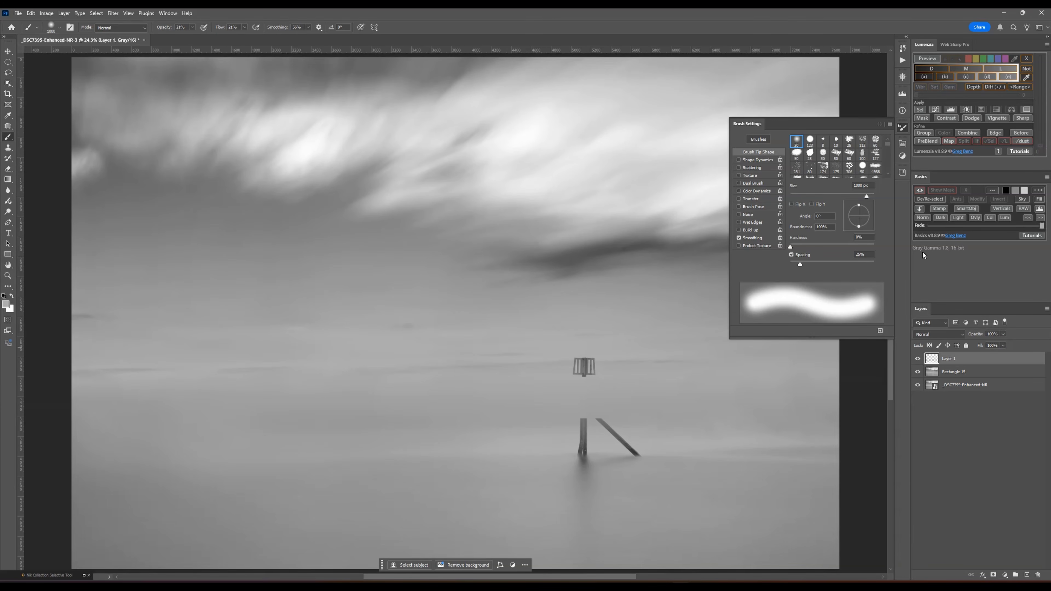
- Close the brush settings and open the Atmos 1 Pro collection in the Libraries
click(904, 128)
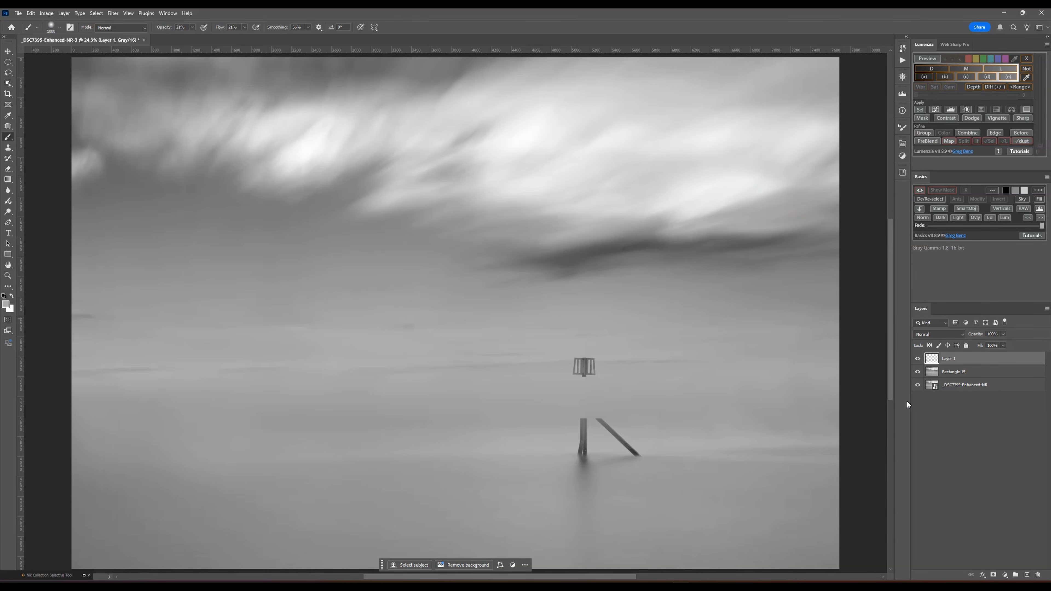
click(902, 173)
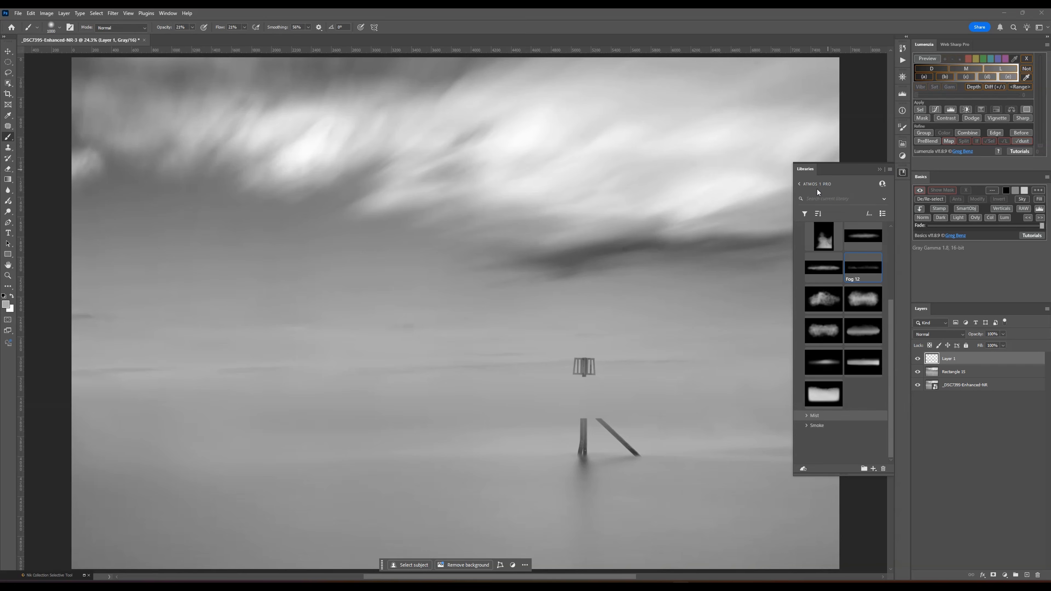
click(808, 184)
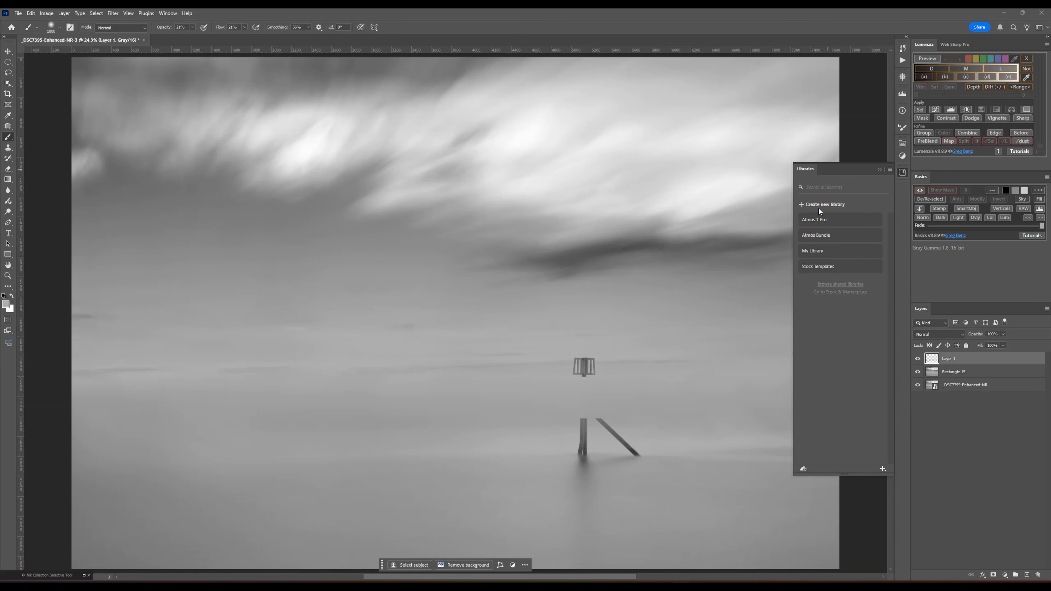
click(821, 220)
scroll(863, 376, down, 5)
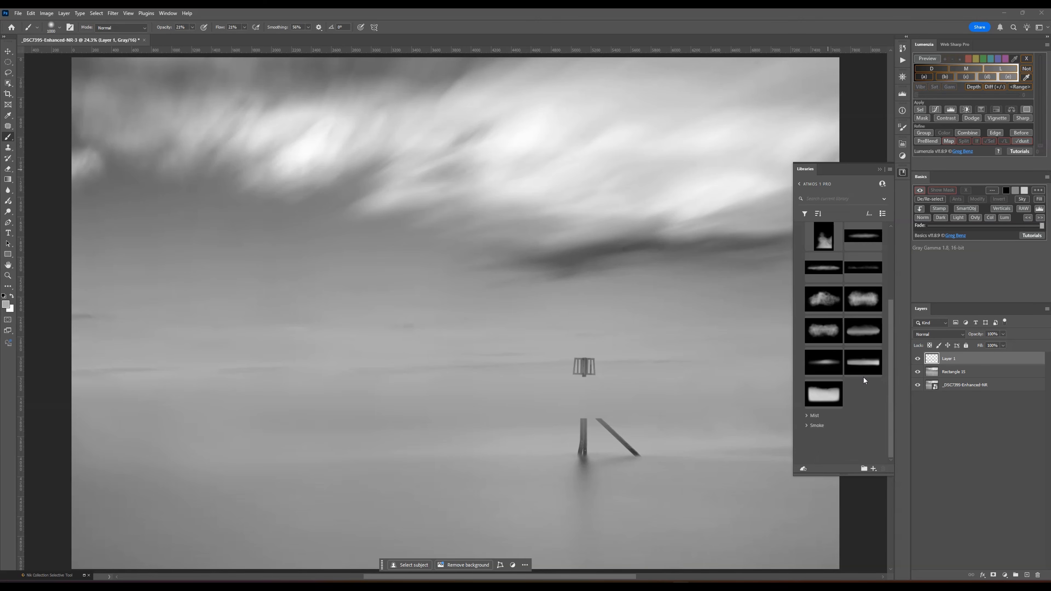
scroll(844, 347, up, 5)
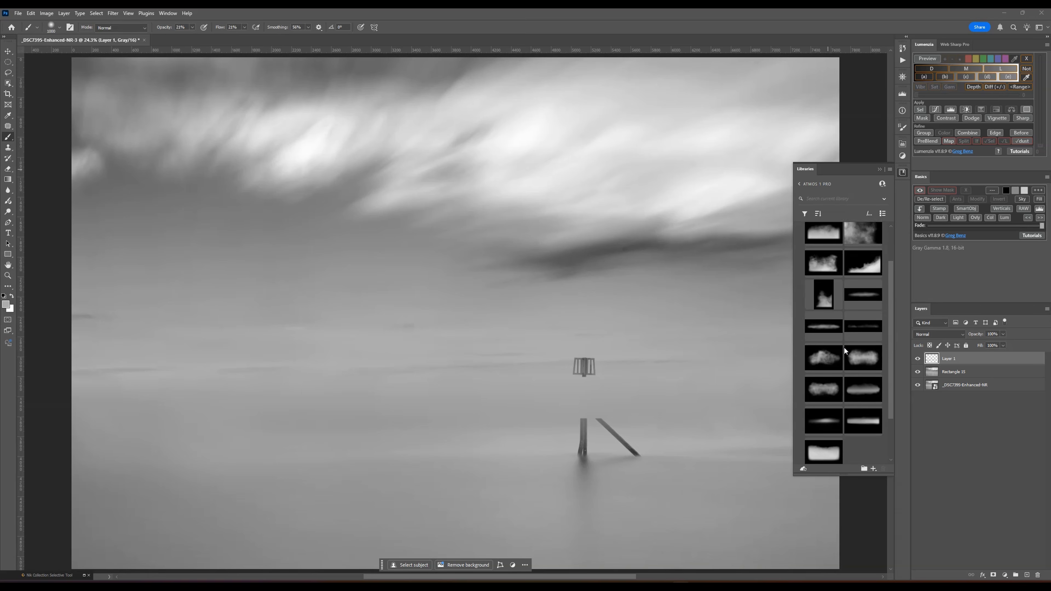
- Examine the Dust Clouds, Clouds, Smoke and Mist groups of the Atmos 1 Pro library with the Fog group collapsed
click(810, 260)
click(808, 260)
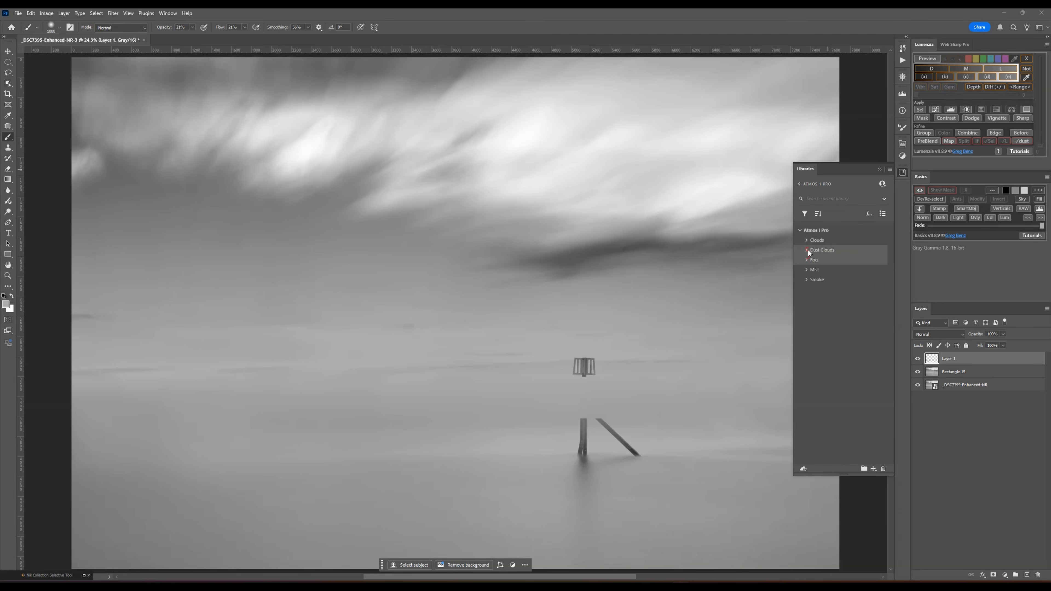
click(808, 250)
click(808, 250)
click(806, 241)
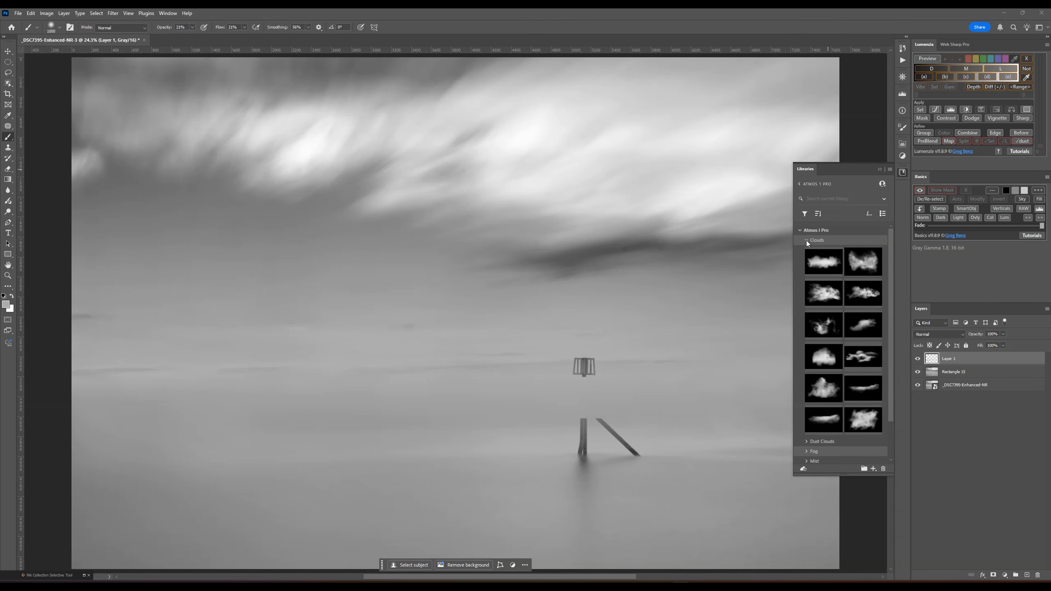
click(806, 241)
click(808, 279)
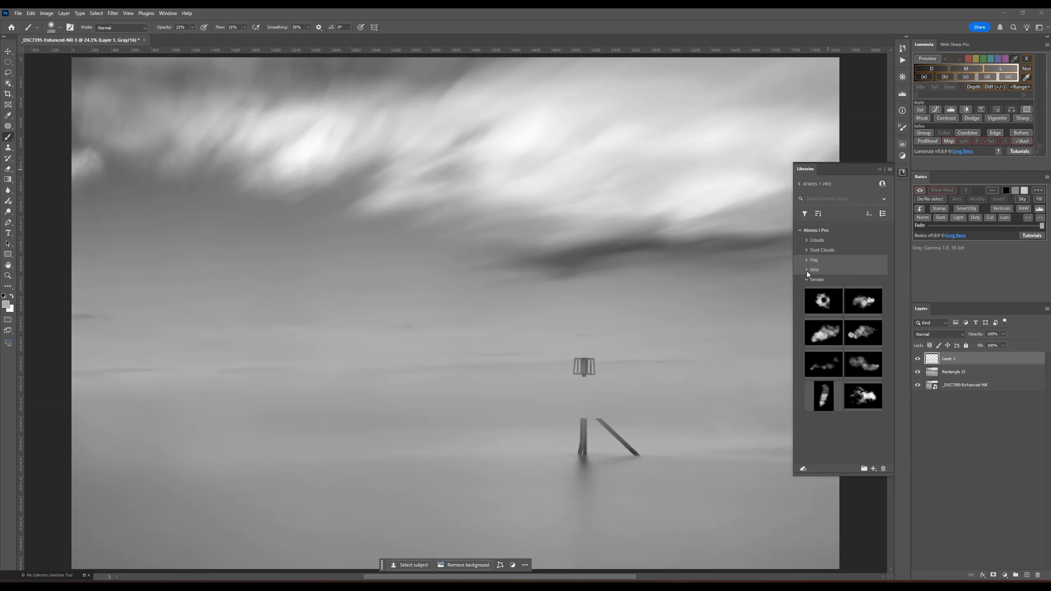
click(806, 270)
click(806, 270)
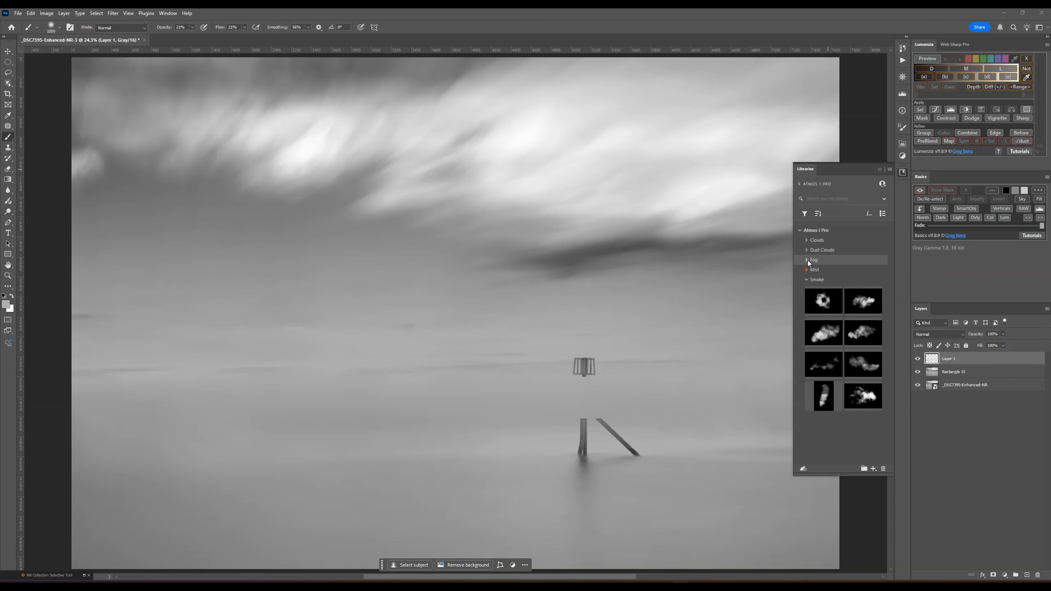
- Expand the Fog group of the library and place the Fog 3 overlay onto the photo
click(807, 260)
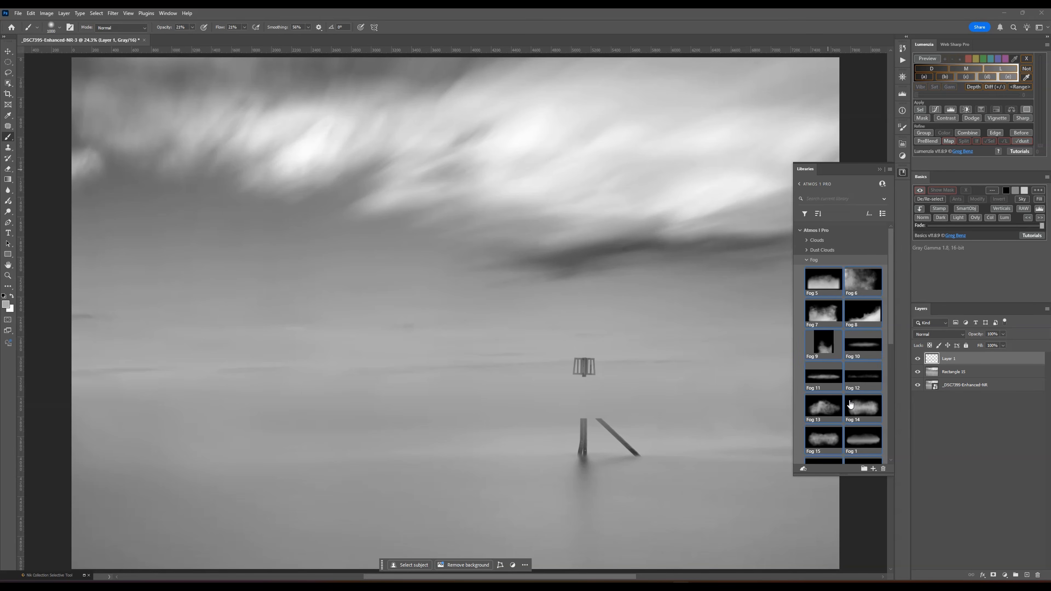
scroll(856, 402, down, 3)
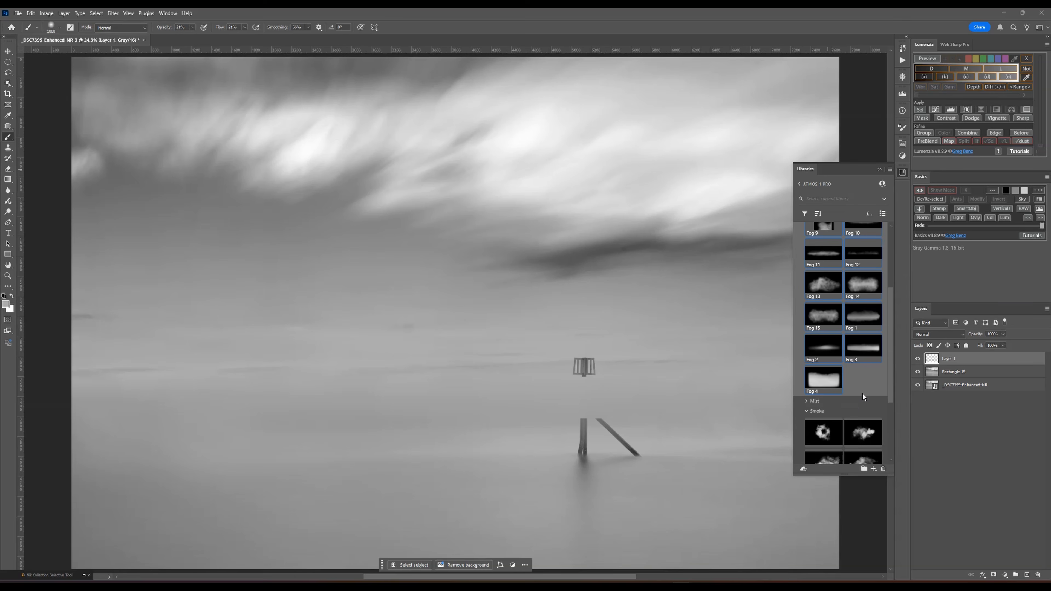
drag(872, 352, 440, 384)
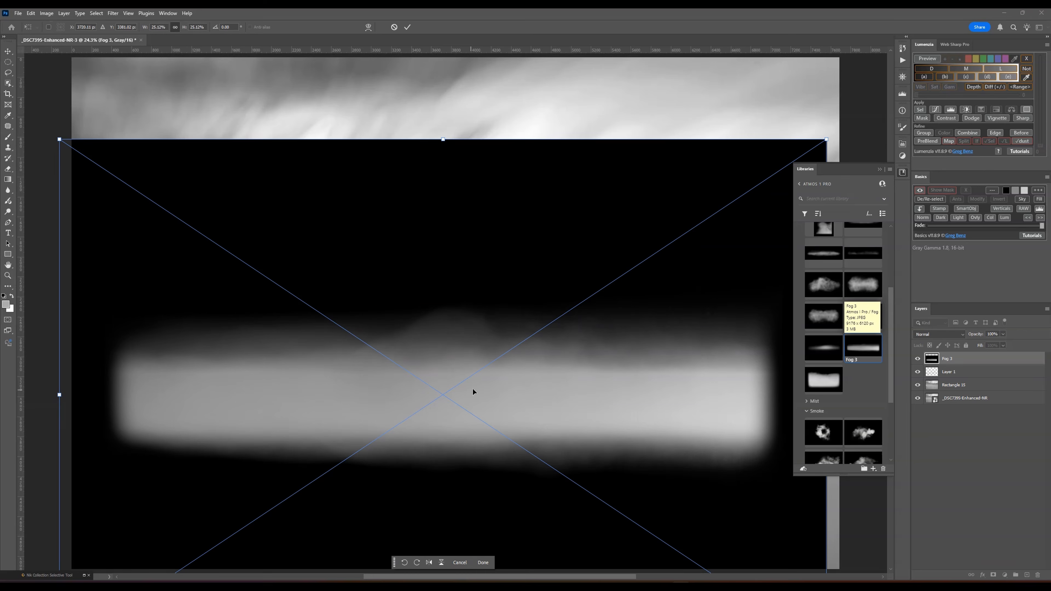
- Enlarge the fog overlay to about 33% so its bright band spans the photo's full width across the horizon
scroll(376, 288, down, 2)
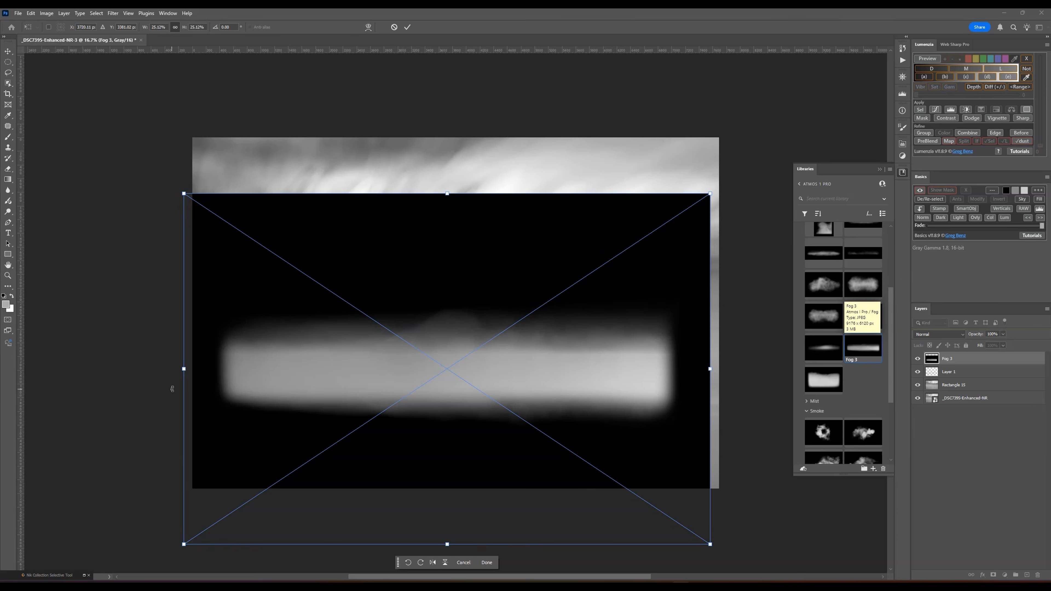
drag(182, 371, 115, 367)
drag(715, 367, 810, 352)
drag(571, 382, 573, 374)
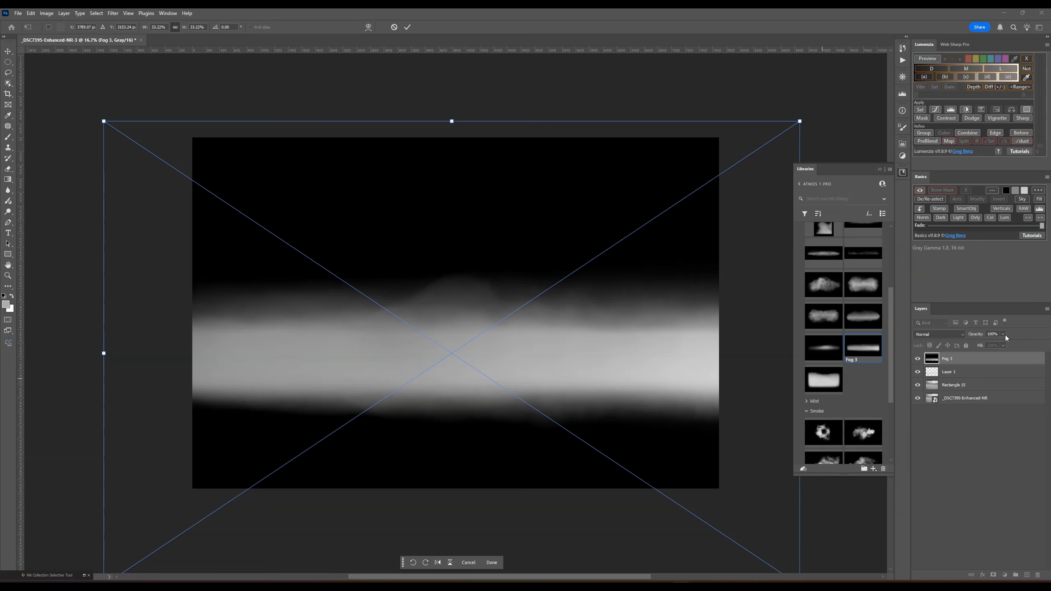
- Blend the fog in Screen mode, enlarge it to about 35.5% and settle it over the horizon area
click(948, 334)
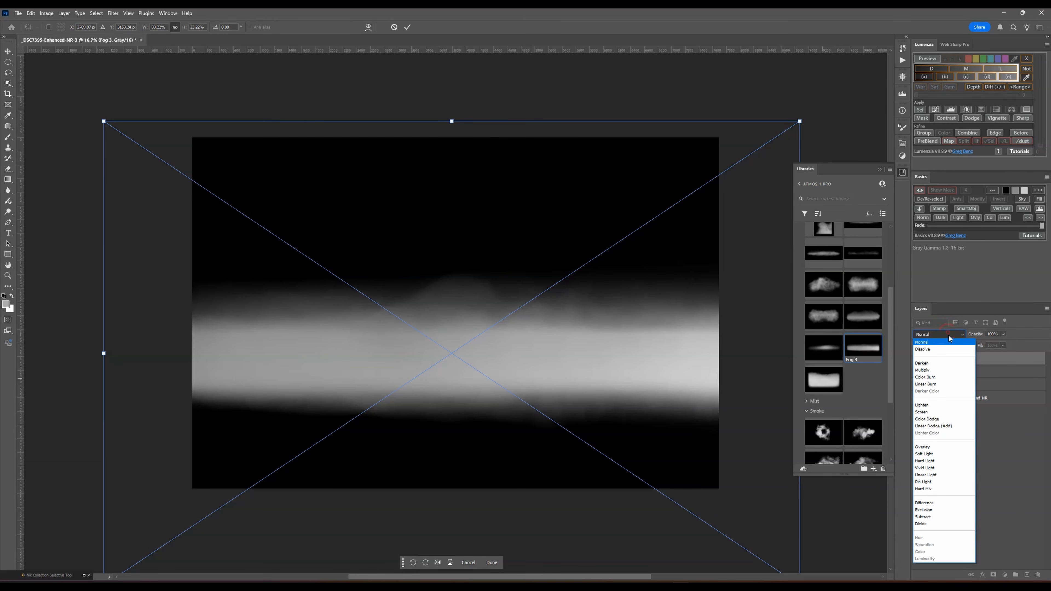
click(926, 412)
drag(446, 362, 419, 384)
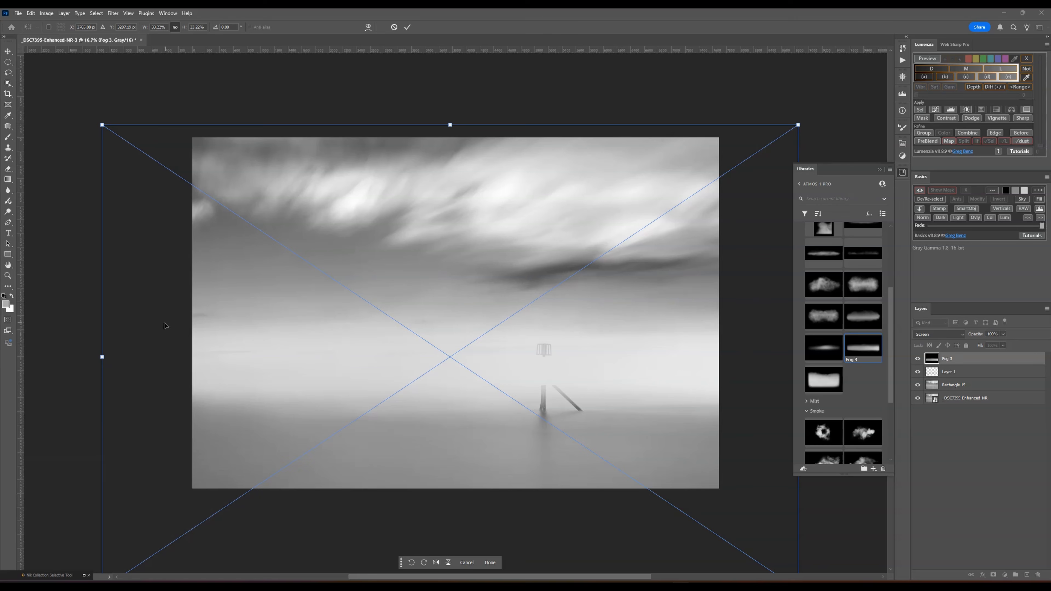
drag(102, 356, 52, 357)
drag(262, 359, 287, 341)
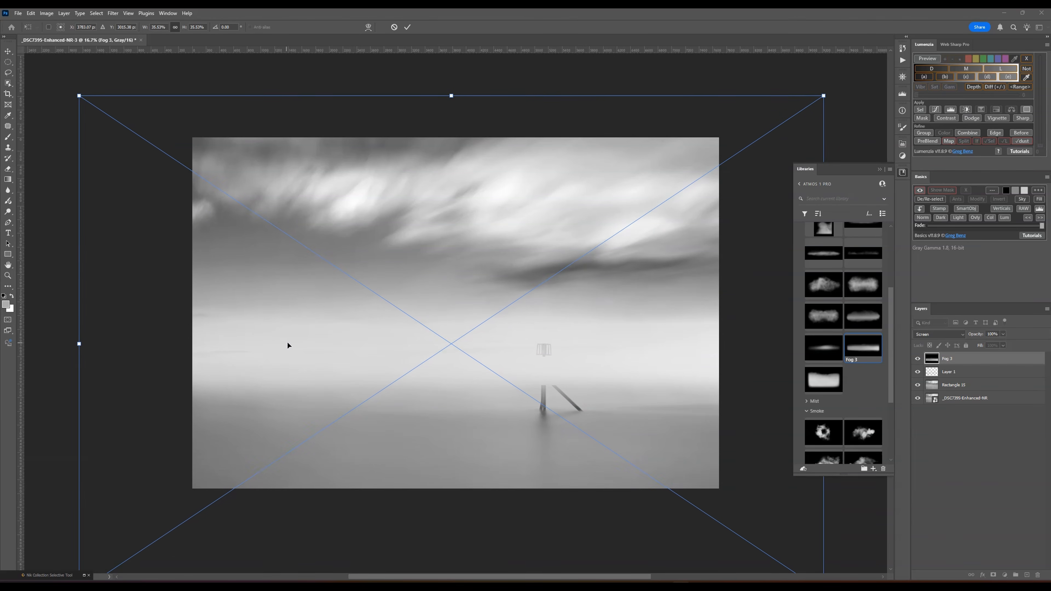
key(Return)
- Reduce the Fog 3 layer's opacity to 32%
click(1003, 334)
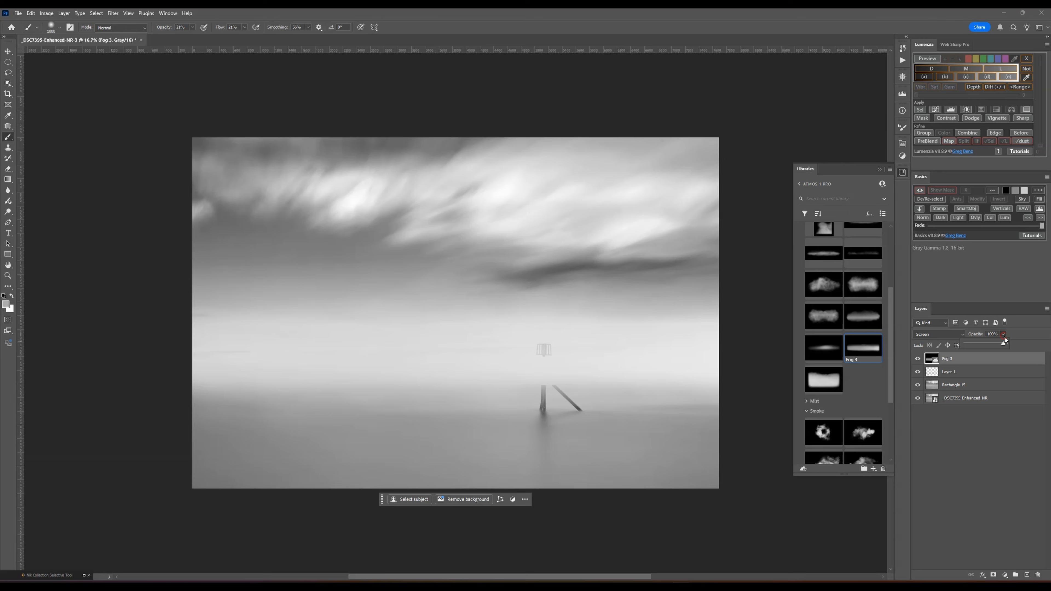
click(986, 343)
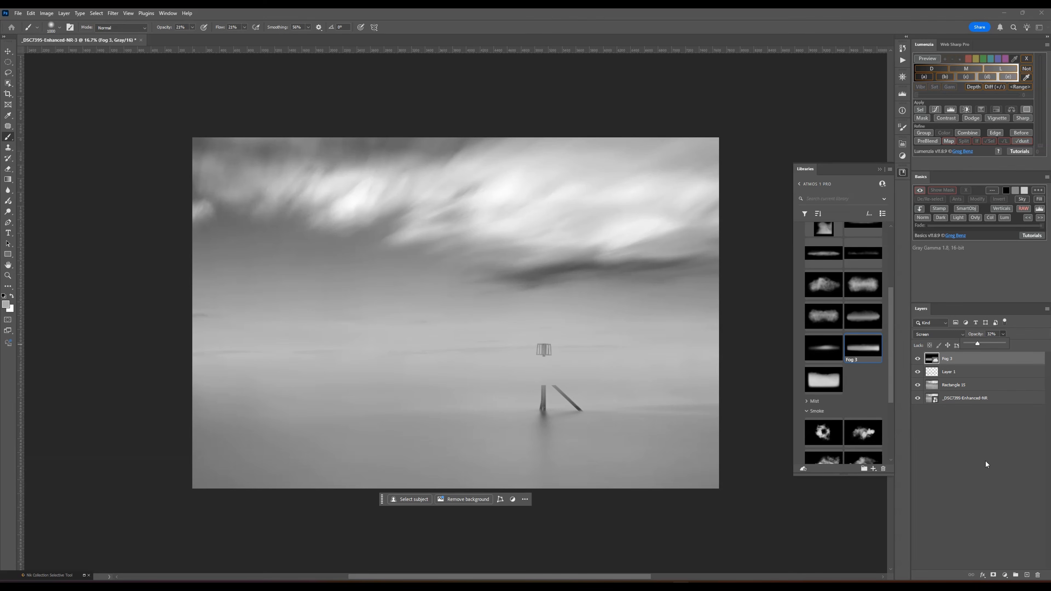
click(1001, 475)
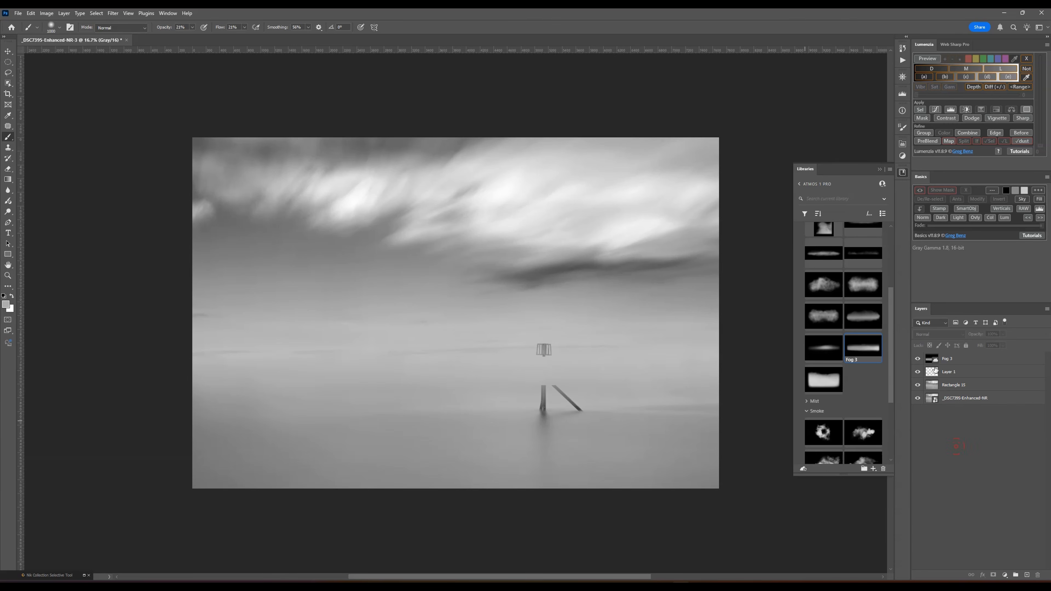
- Group the three layers above the photo and name the group Horizon Blend
click(976, 358)
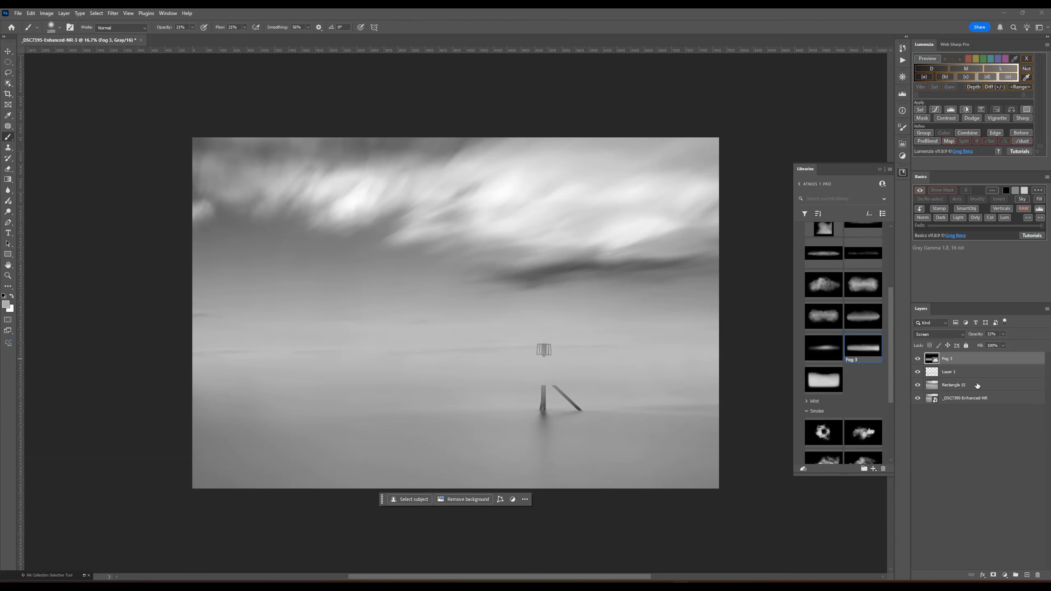
shift+click(972, 385)
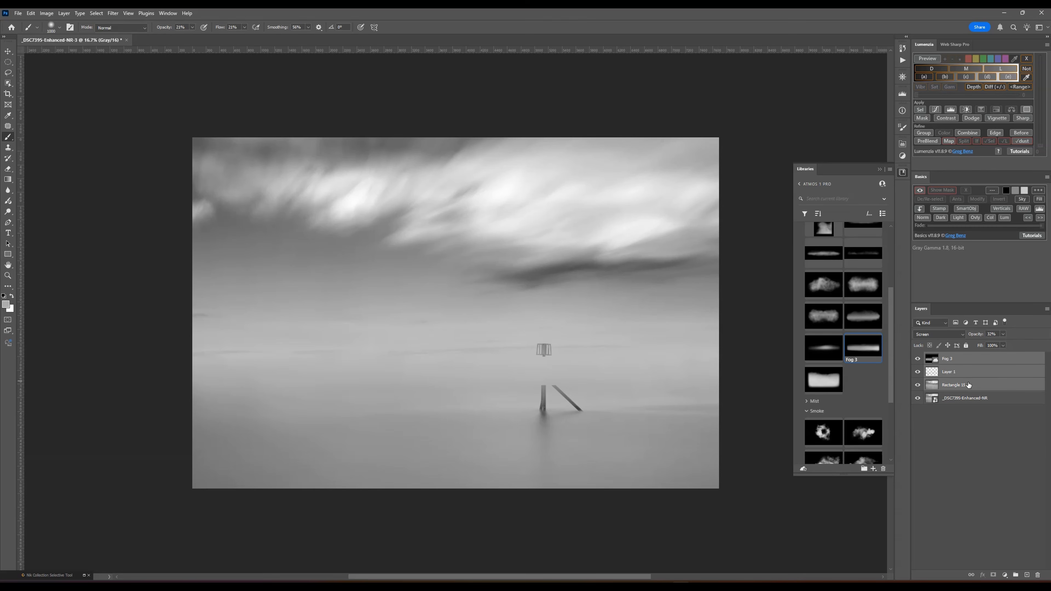
drag(968, 385, 1015, 574)
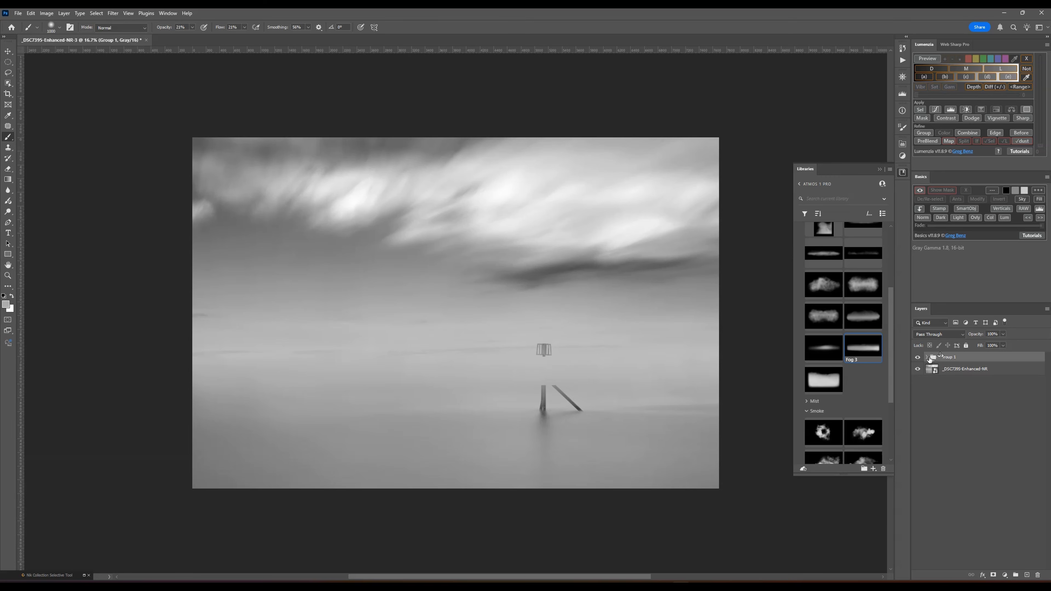
double_click(948, 357)
text(GH)
text(orizon)
key(BackSpace)
key(BackSpace)
key(BackSpace)
key(BackSpace)
key(BackSpace)
key(BackSpace)
key(BackSpace)
key(BackSpace)
key(Return)
- Hide the group and select the wooden post on the original photo with the Object Selection Tool
click(918, 357)
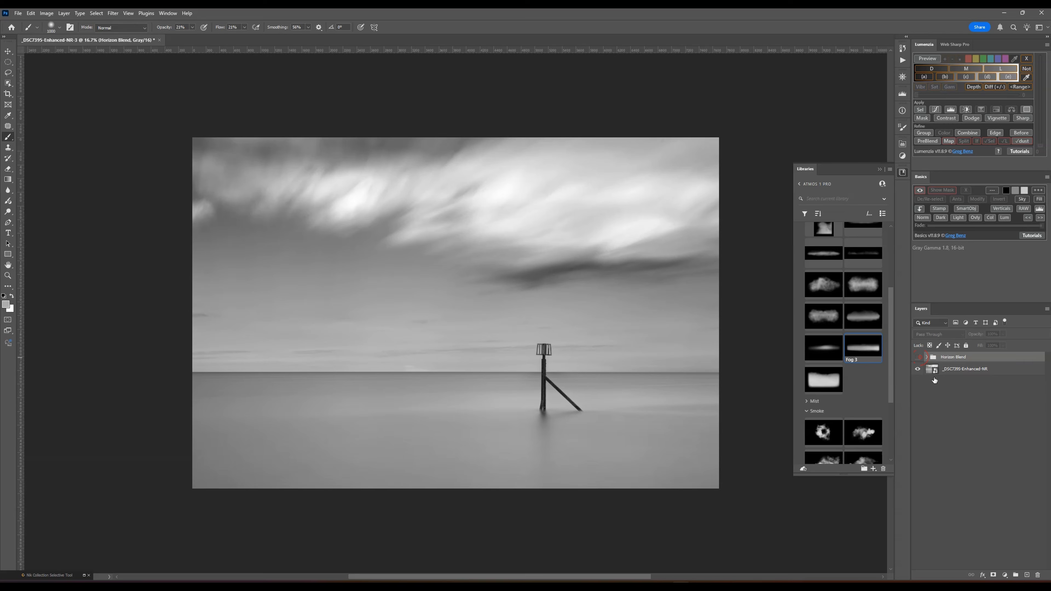
click(1001, 375)
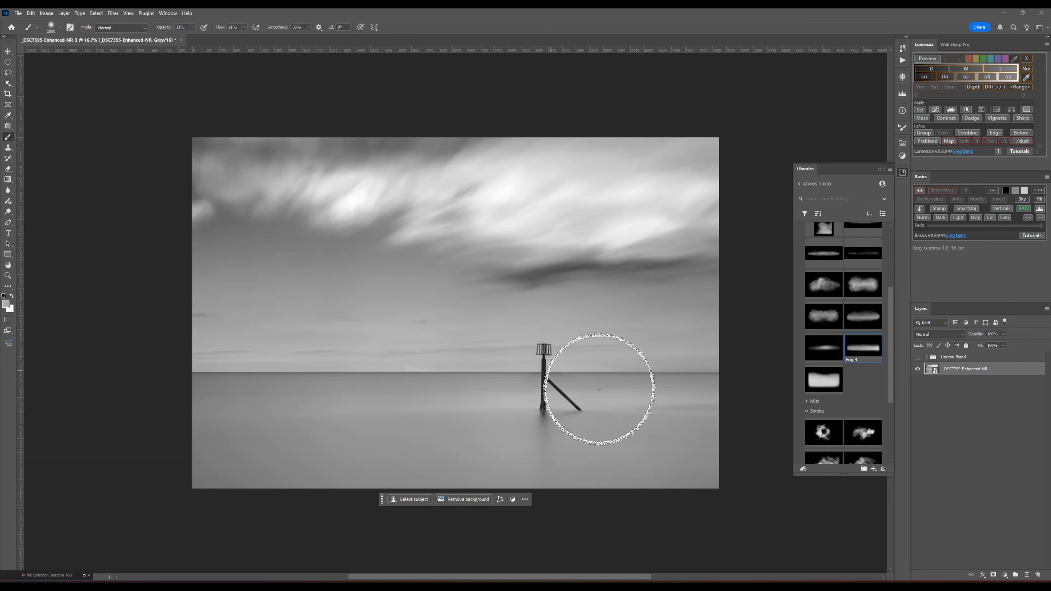
click(8, 84)
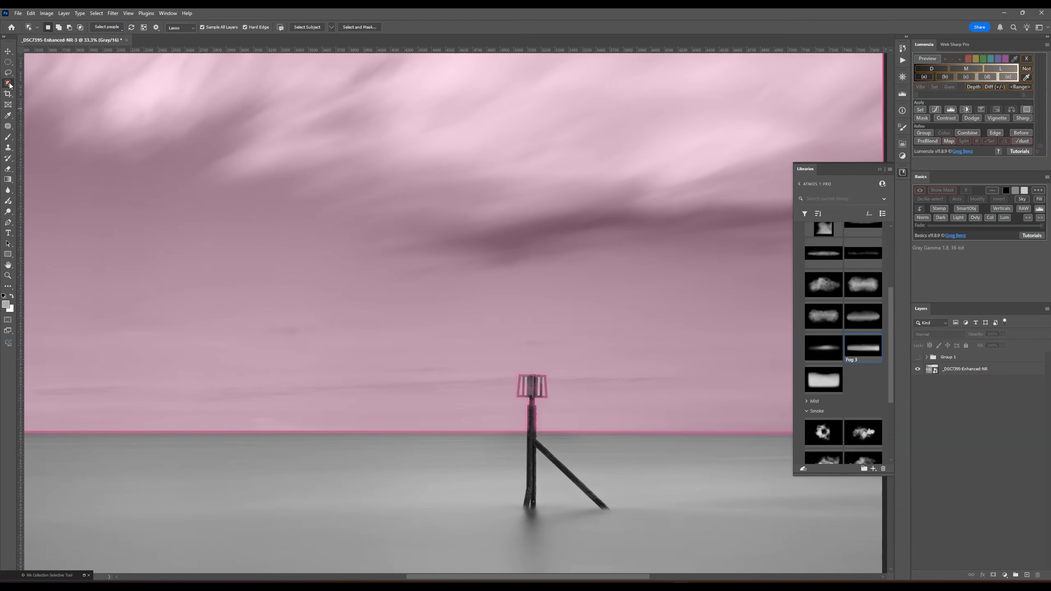
right_click(11, 86)
click(38, 84)
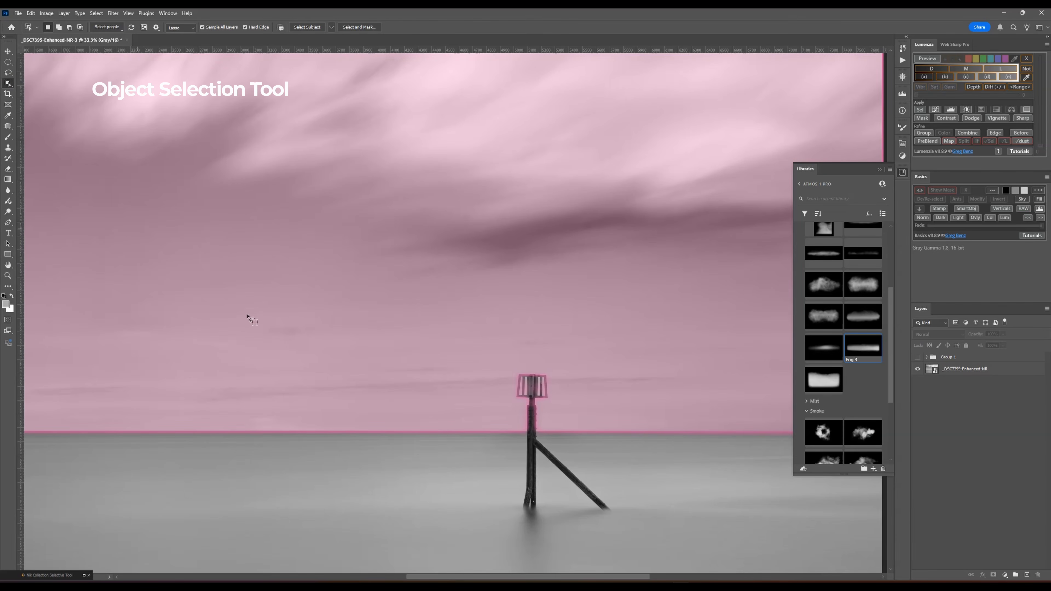
mouse_move(519, 367)
mouse_down()
mouse_move(500, 383)
mouse_move(479, 508)
mouse_move(499, 535)
mouse_move(557, 546)
mouse_move(632, 535)
mouse_move(643, 503)
mouse_move(581, 372)
mouse_move(517, 346)
mouse_up()
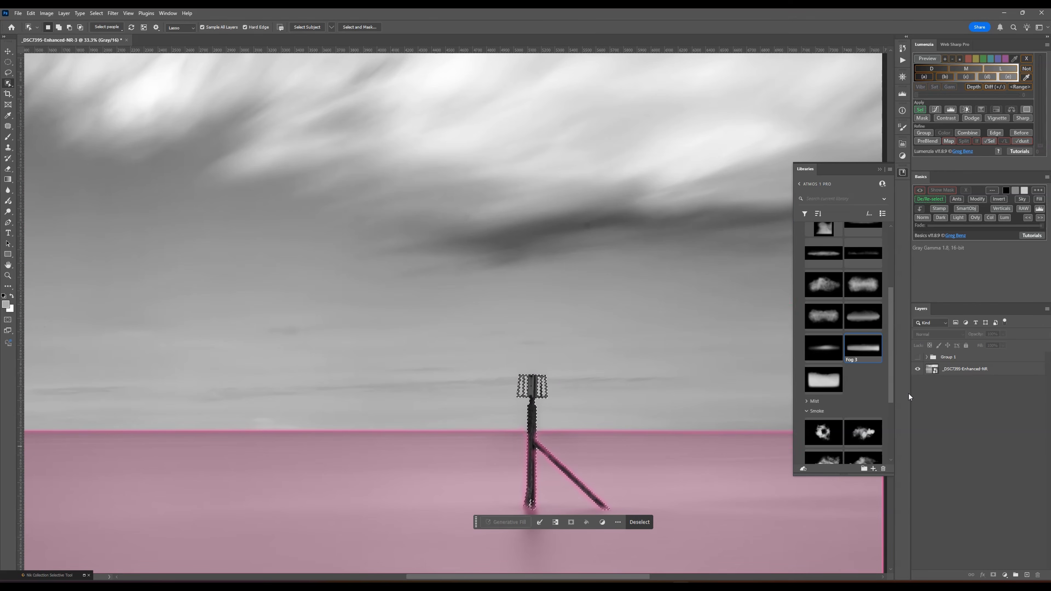
- Show the group again and mask the post and its brace out of it with an inverted layer mask
click(981, 366)
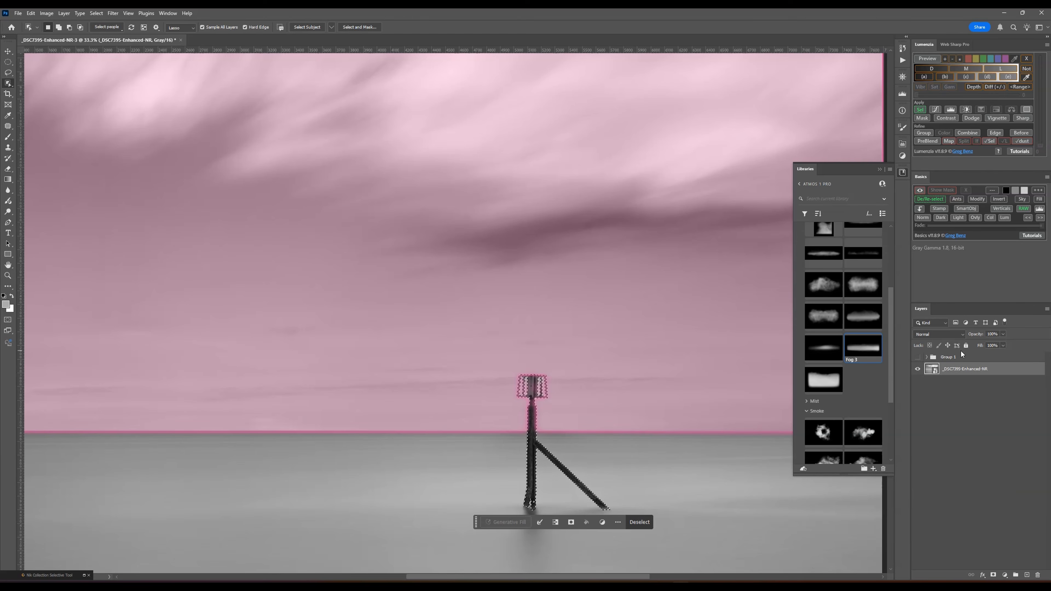
click(949, 357)
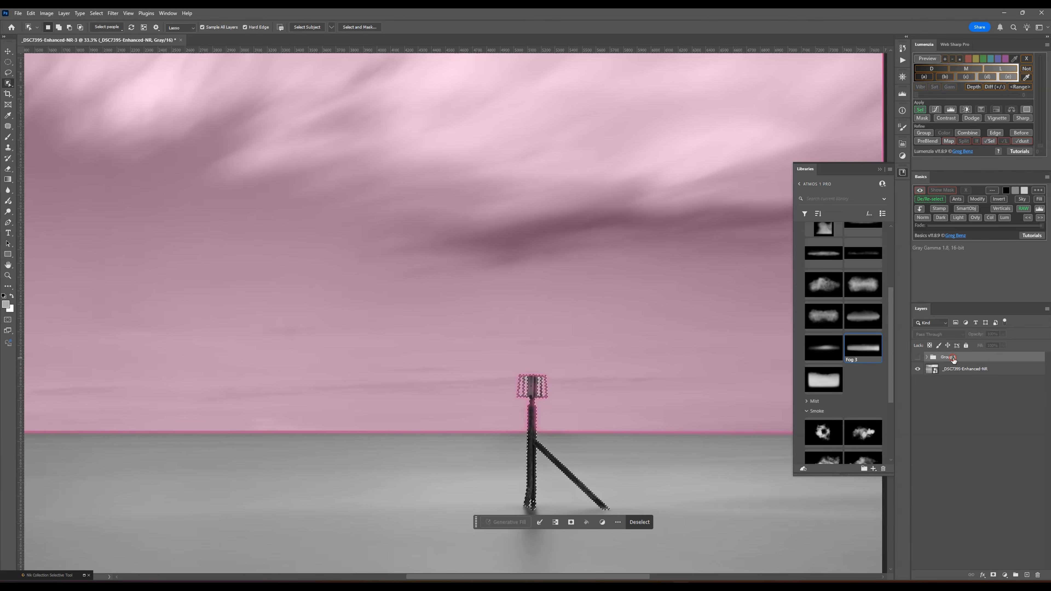
click(917, 357)
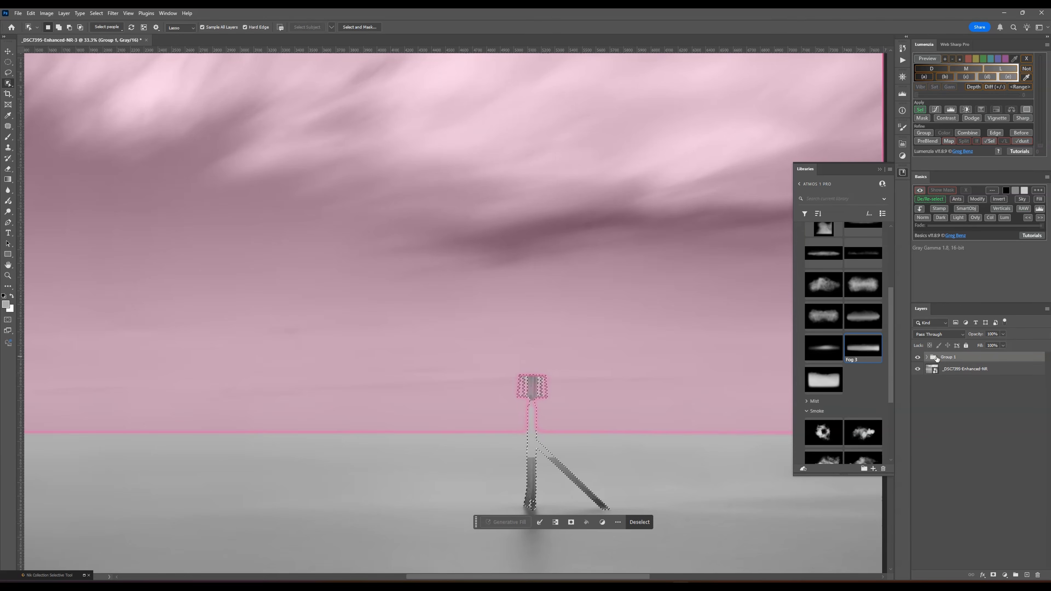
click(992, 575)
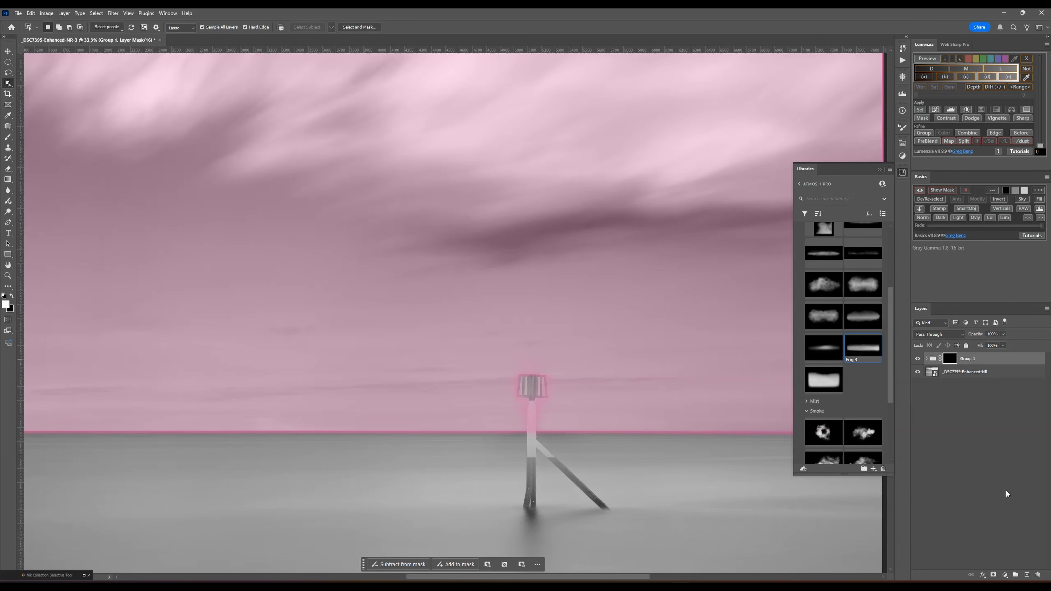
key(ctrl+i)
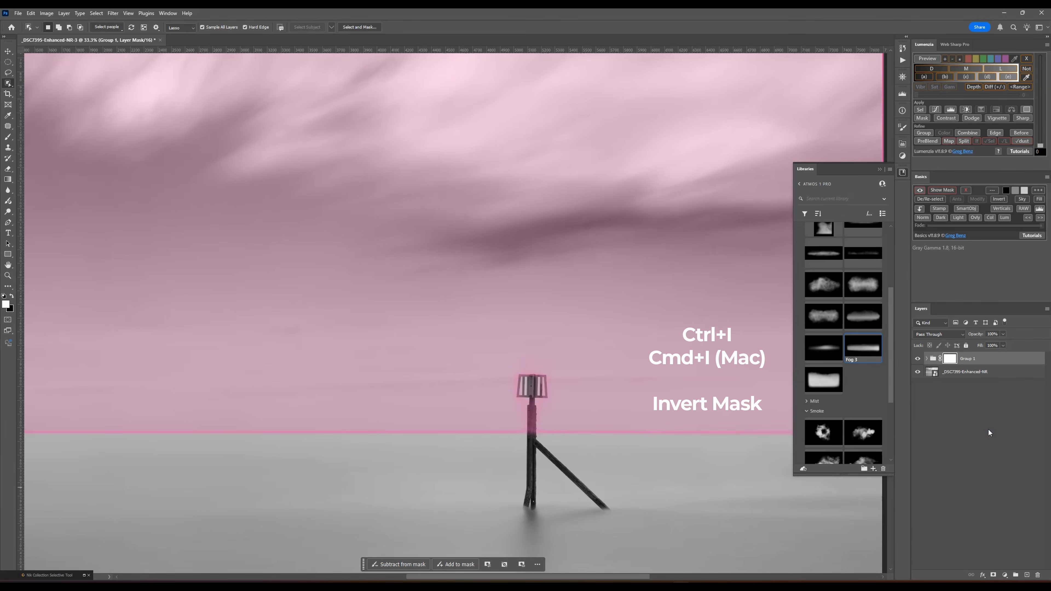
click(988, 429)
click(9, 51)
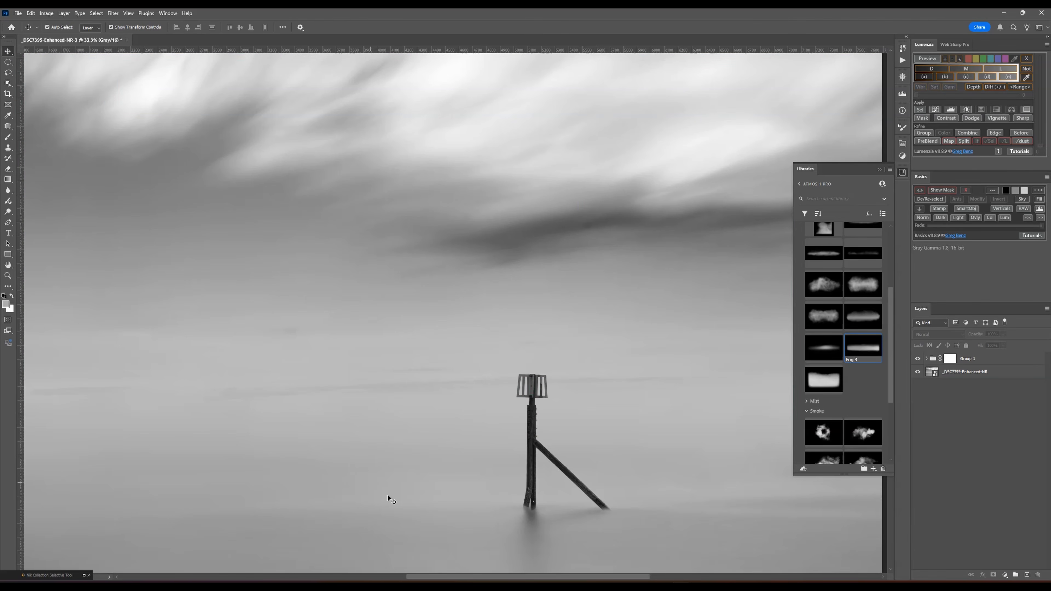
- Target the group's mask at the foot of the post and prepare a white brush of about 175 px
key(ctrl+0)
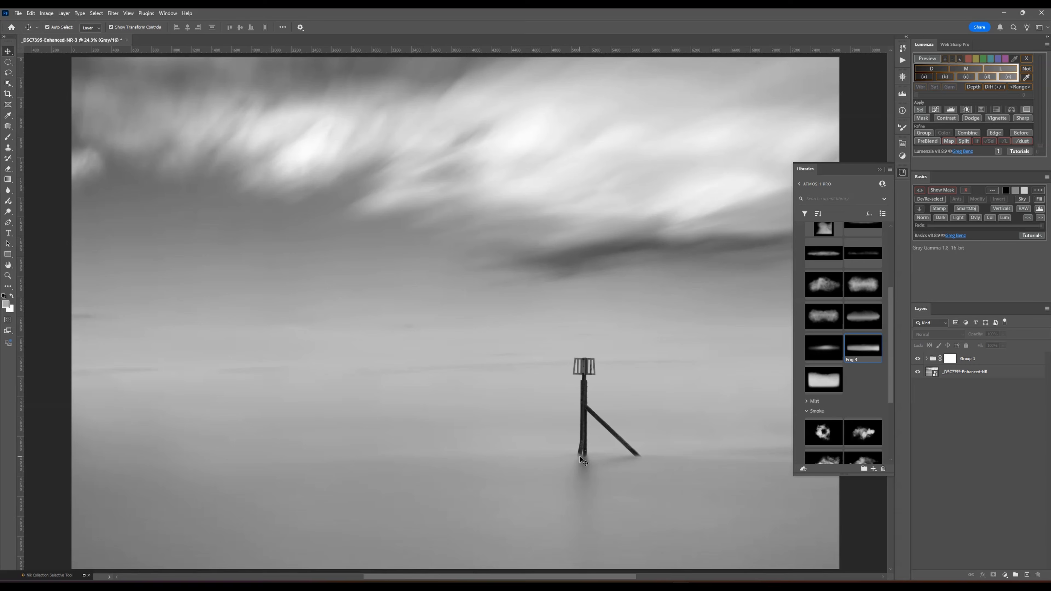
key(ctrl+plus)
key(ctrl+plus)
key(ctrl+plus)
key(ctrl+plus)
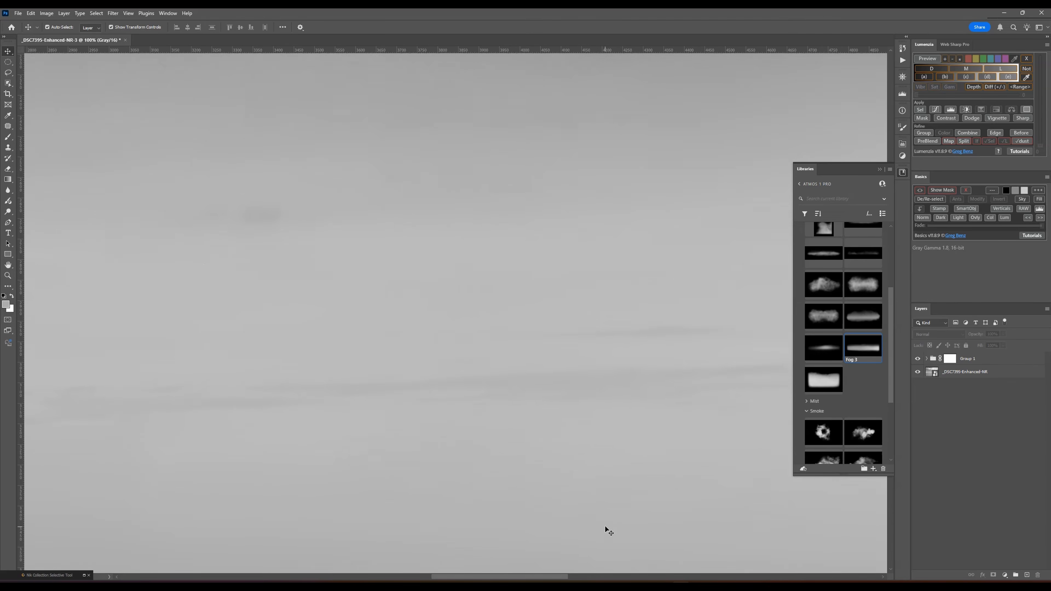
scroll(607, 530, down, 5)
drag(557, 577, 637, 561)
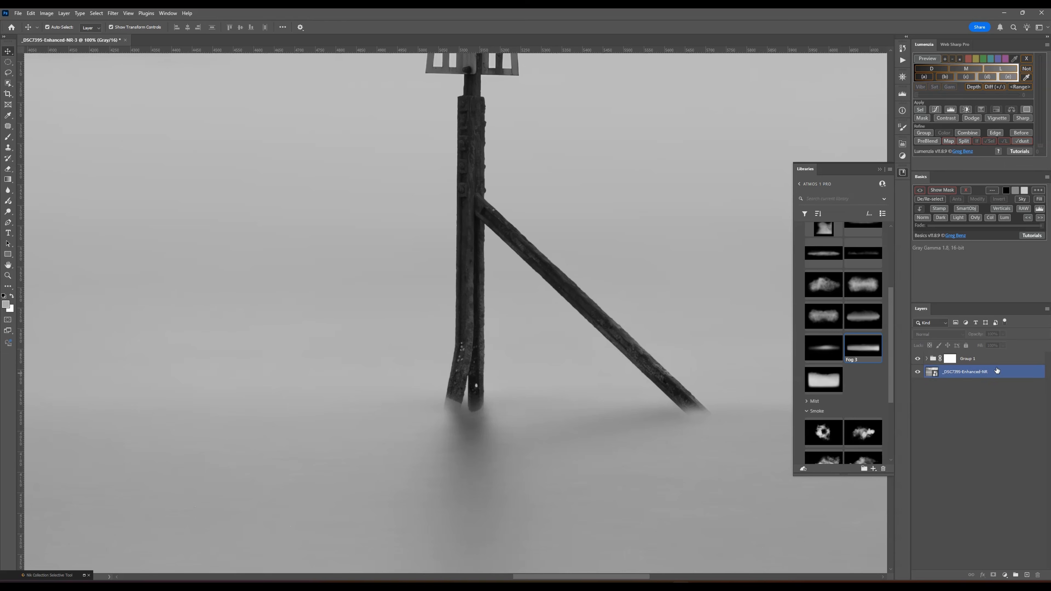
click(948, 359)
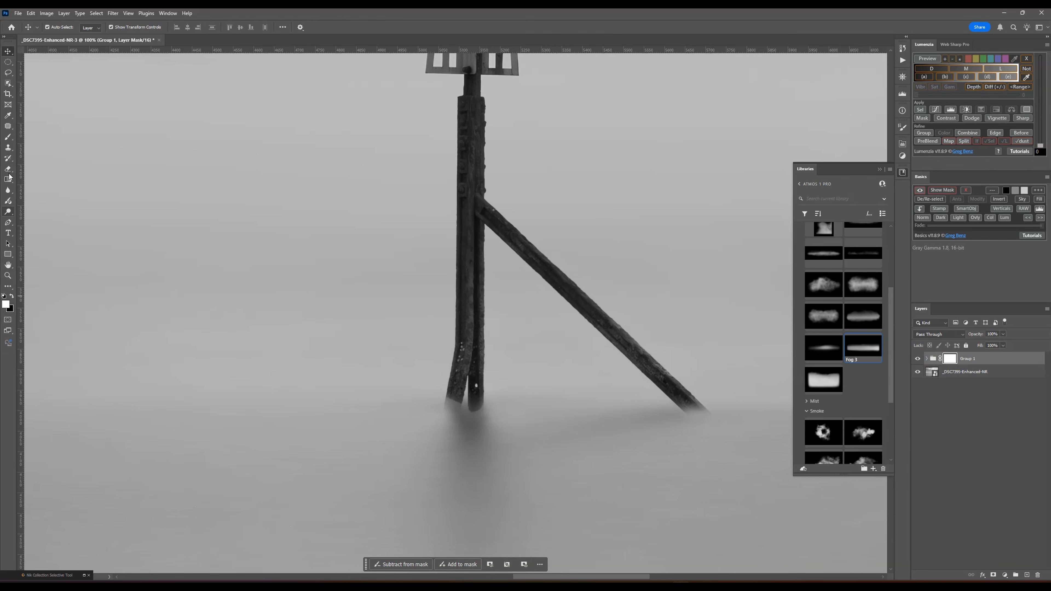
click(8, 138)
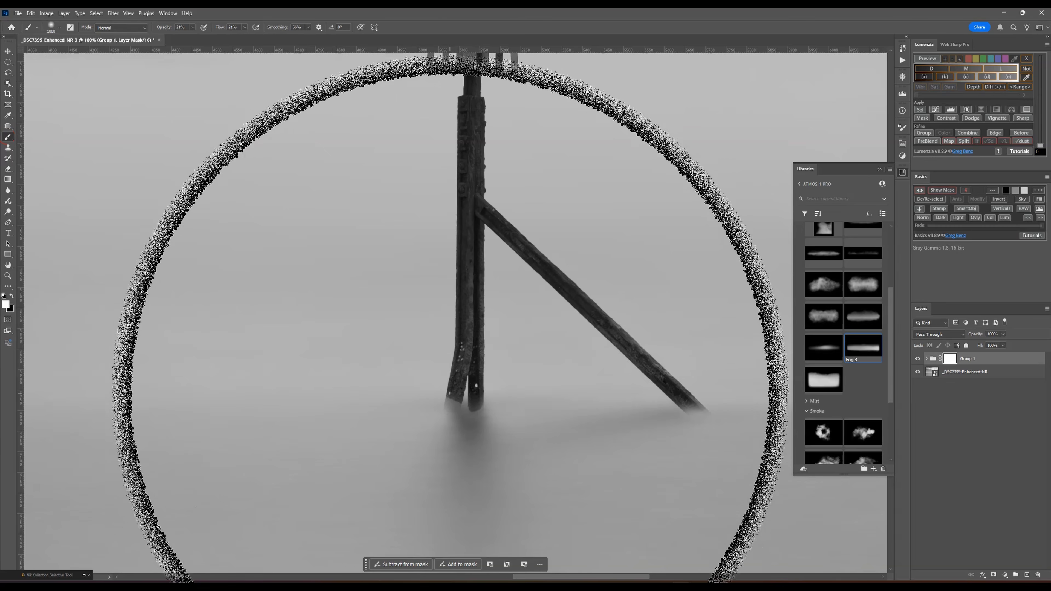
key(bracketleft)
key(bracketleft)
key(bracketleft)
key(bracketleft)
key(bracketleft)
key(bracketleft)
key(bracketleft)
key(bracketleft)
key(bracketleft)
key(bracketleft)
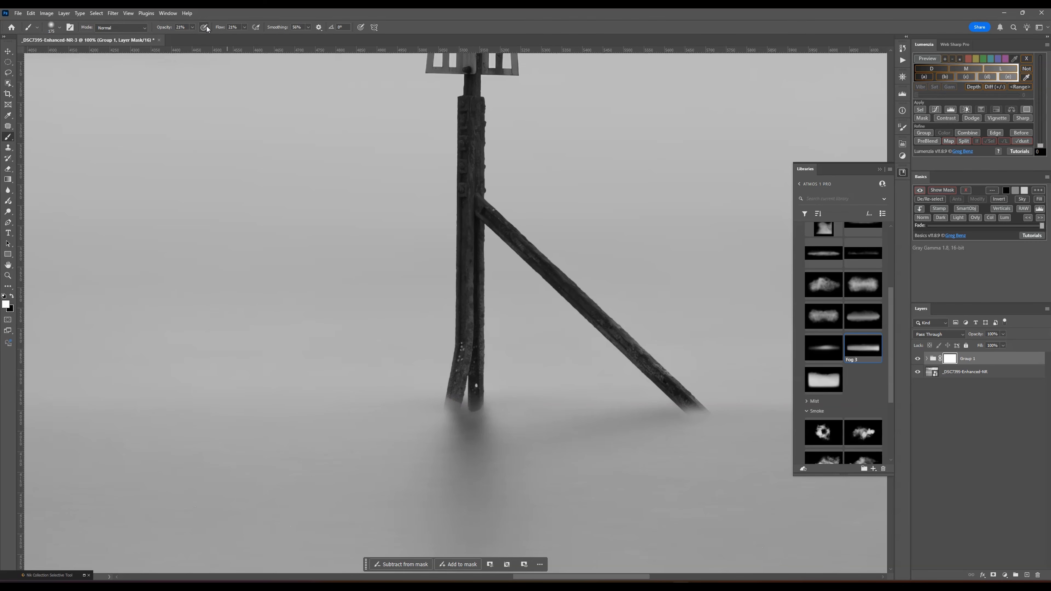
- Set the brush to 52% opacity and 39% flow and softly paint white on the mask over the feet of the post and brace
drag(201, 37, 252, 37)
click(243, 27)
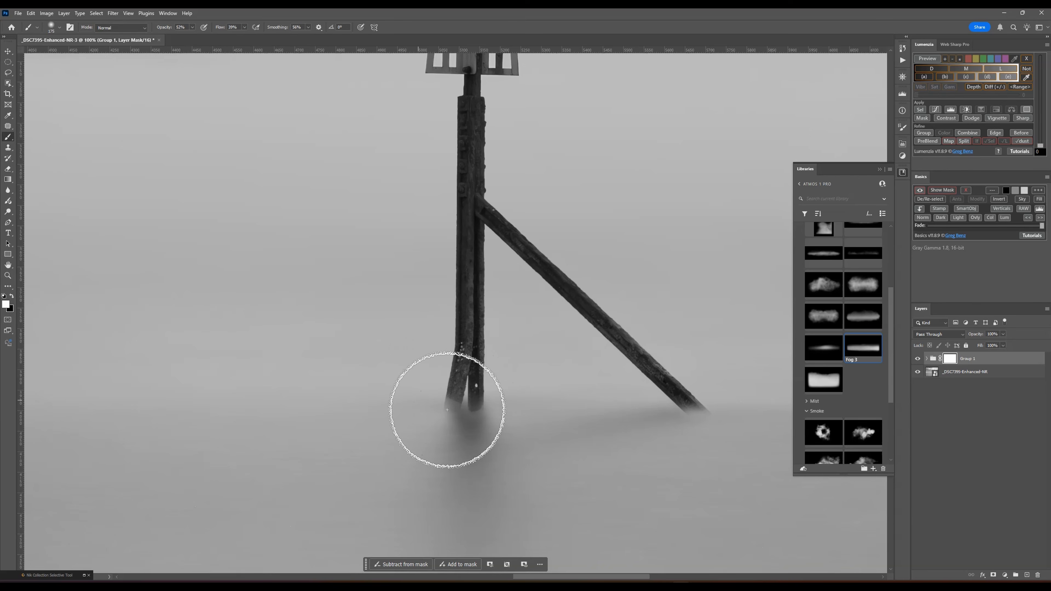
mouse_move(463, 402)
mouse_down()
mouse_move(489, 414)
mouse_move(441, 414)
mouse_move(498, 407)
mouse_move(446, 411)
mouse_move(515, 417)
mouse_move(441, 415)
mouse_up()
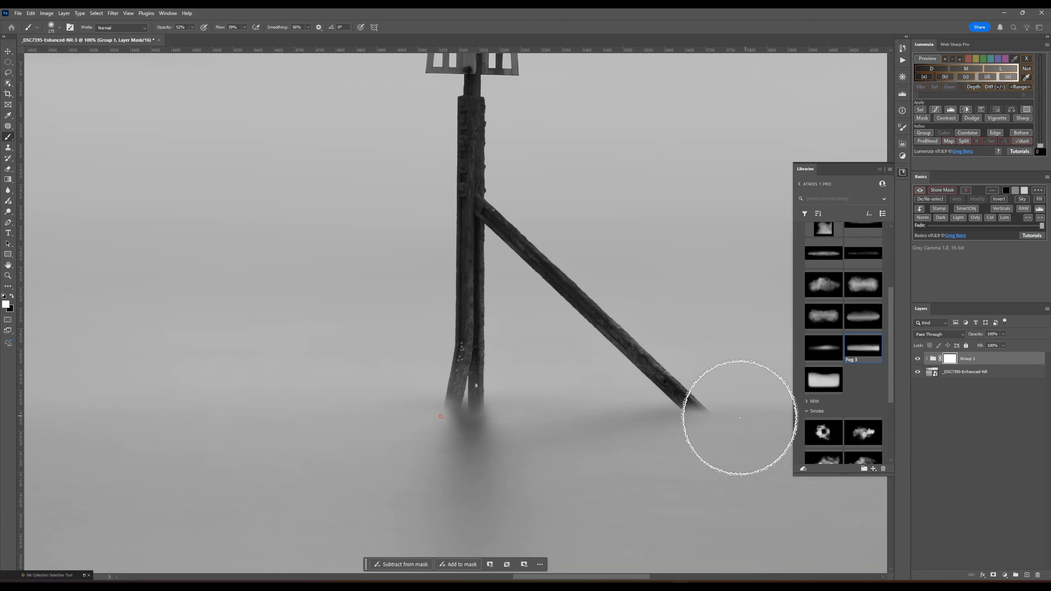
mouse_move(700, 409)
mouse_down()
mouse_move(666, 468)
mouse_move(700, 413)
mouse_up()
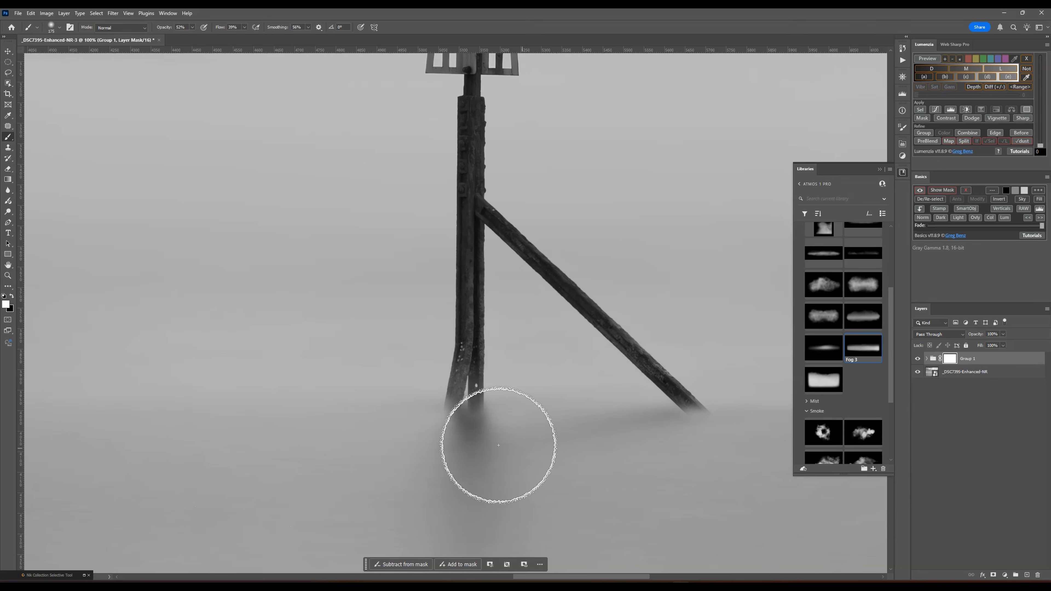
scroll(548, 430, up, 3)
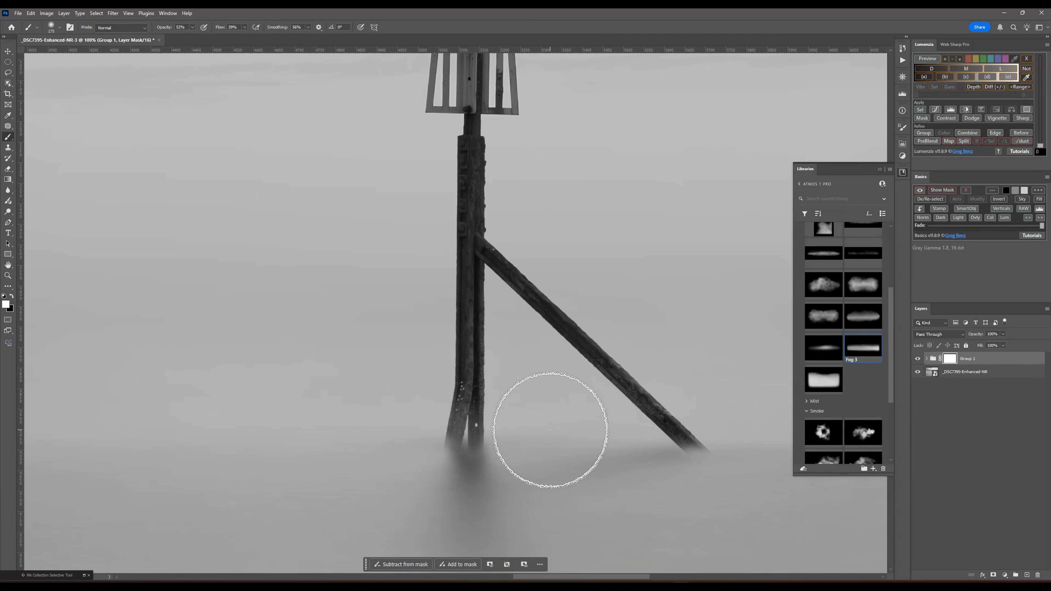
- Add a Brightness/Contrast adjustment layer above the masked group and clip it to that group
scroll(550, 430, up, 4)
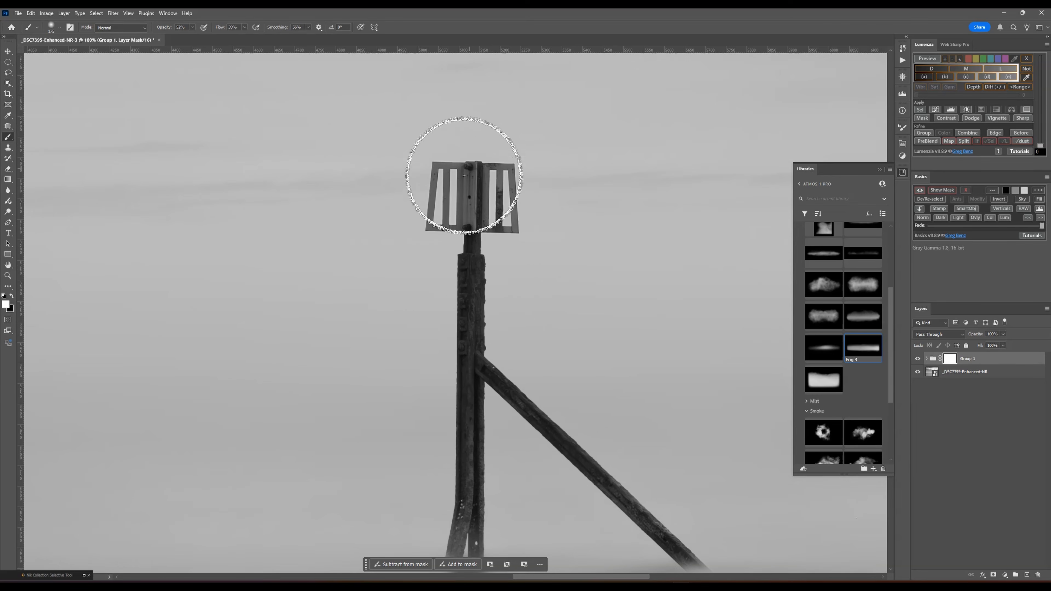
key(ctrl+0)
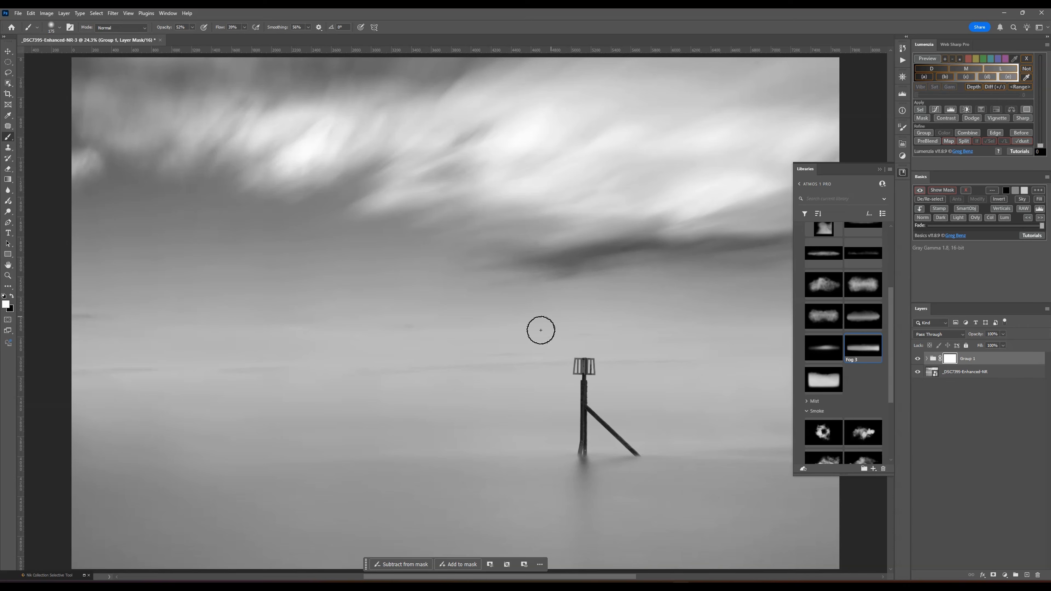
click(995, 407)
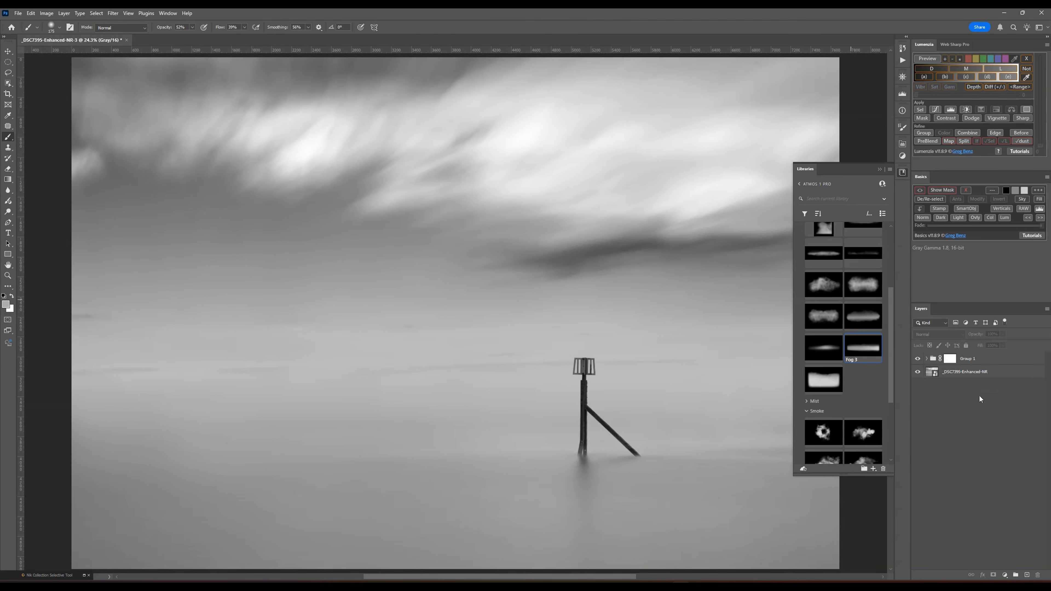
click(977, 356)
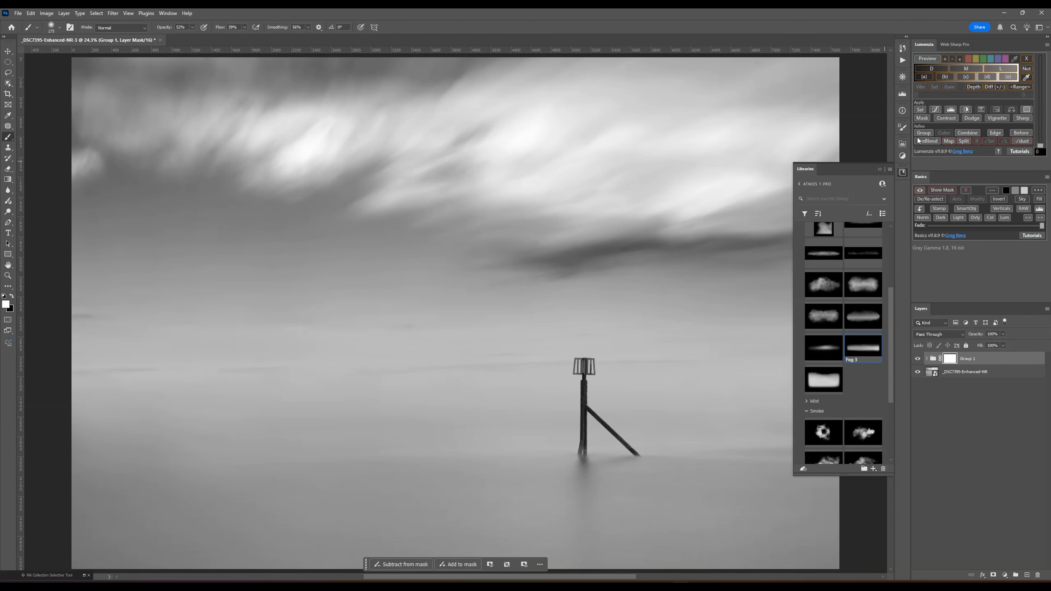
click(966, 109)
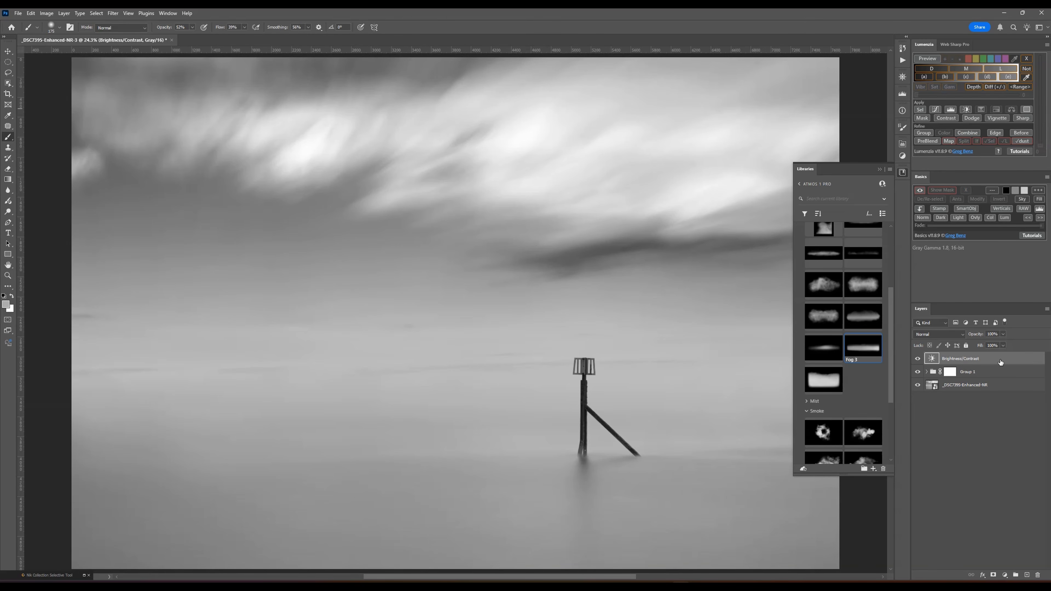
click(919, 210)
double_click(939, 359)
- Set the adjustment's brightness to about 10, raise its contrast moderately, and compare the image with and without it
drag(837, 190, 879, 186)
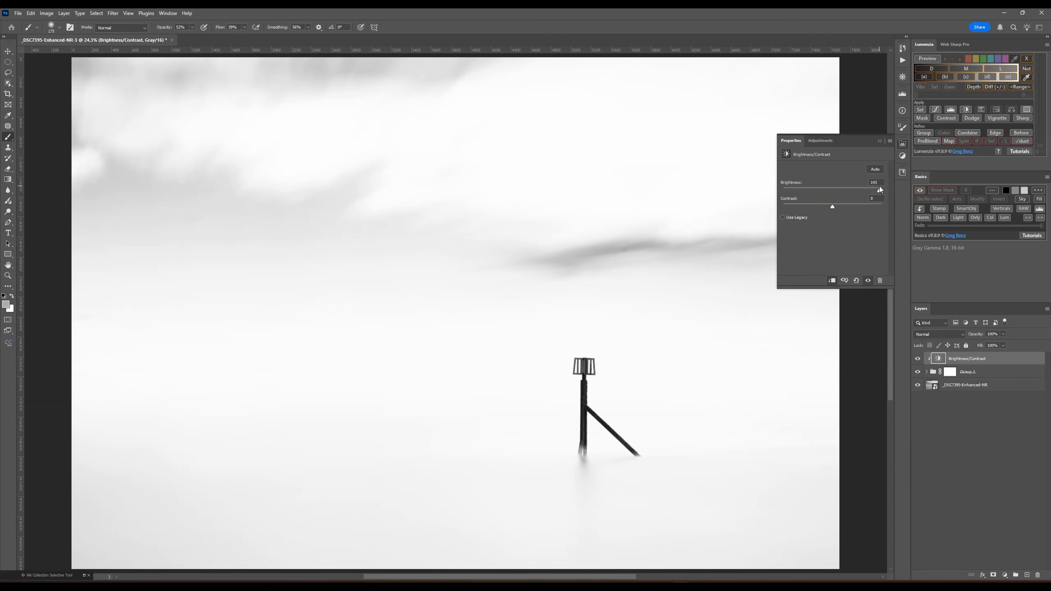
drag(879, 186, 833, 188)
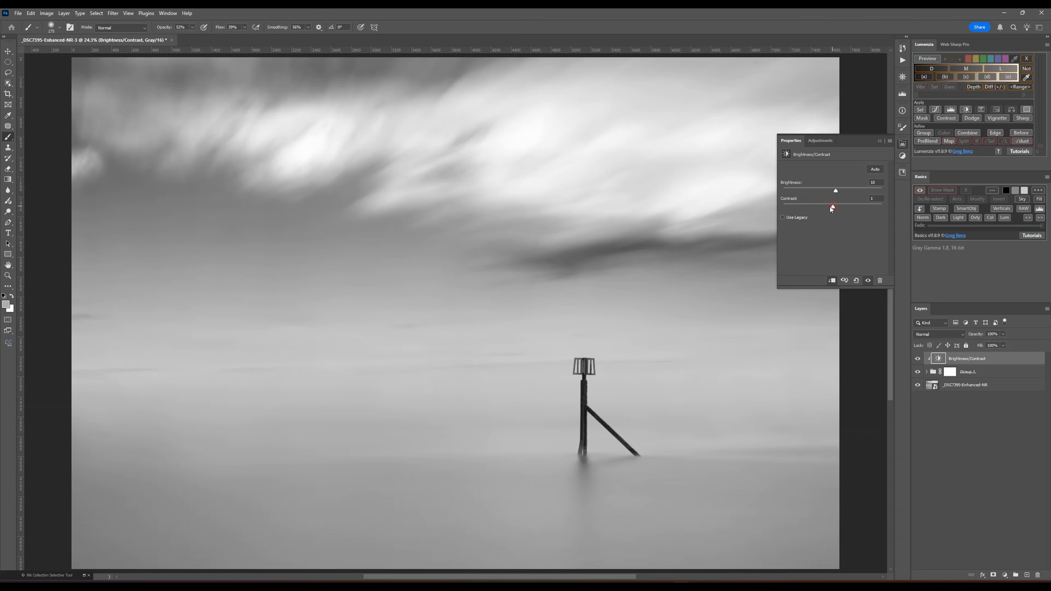
drag(832, 207, 853, 207)
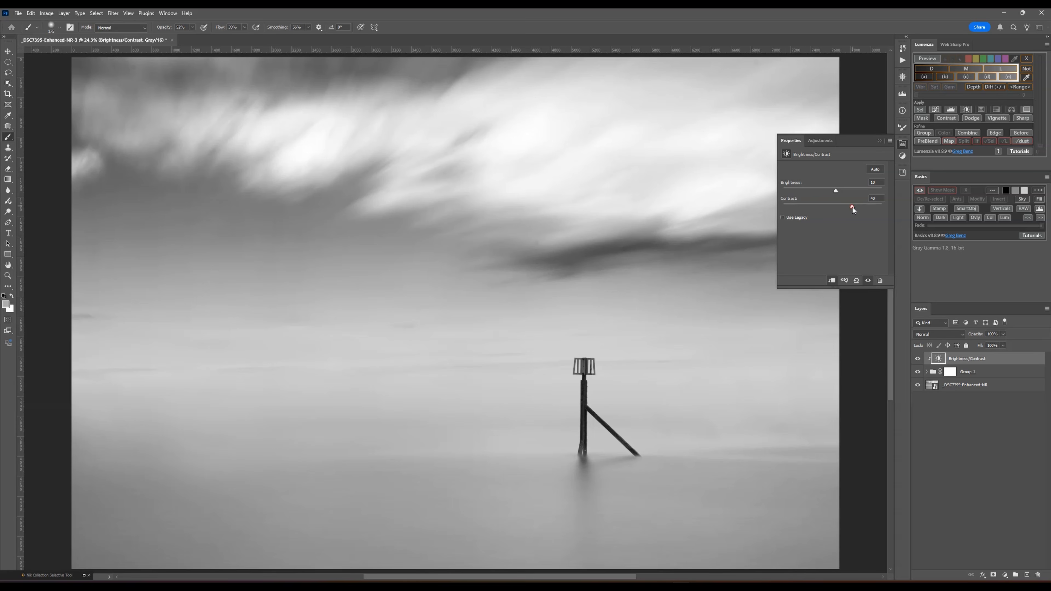
drag(851, 206, 847, 207)
click(917, 358)
click(918, 358)
click(918, 359)
click(917, 358)
click(979, 422)
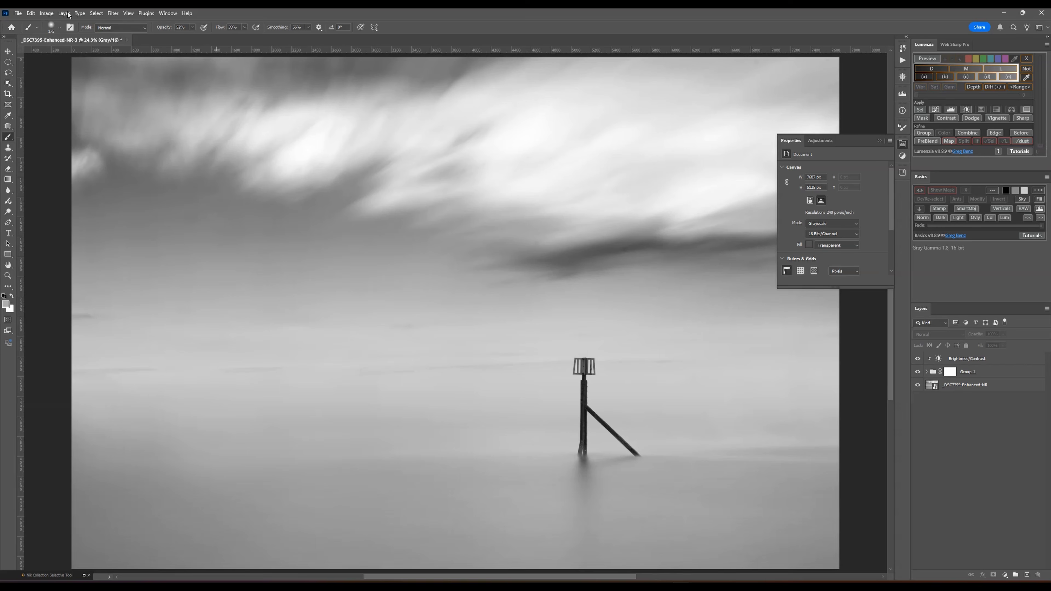
- Draw a large elliptical selection around the post, build a Lumenzia vignette from it, and review it at a reduced view
click(8, 62)
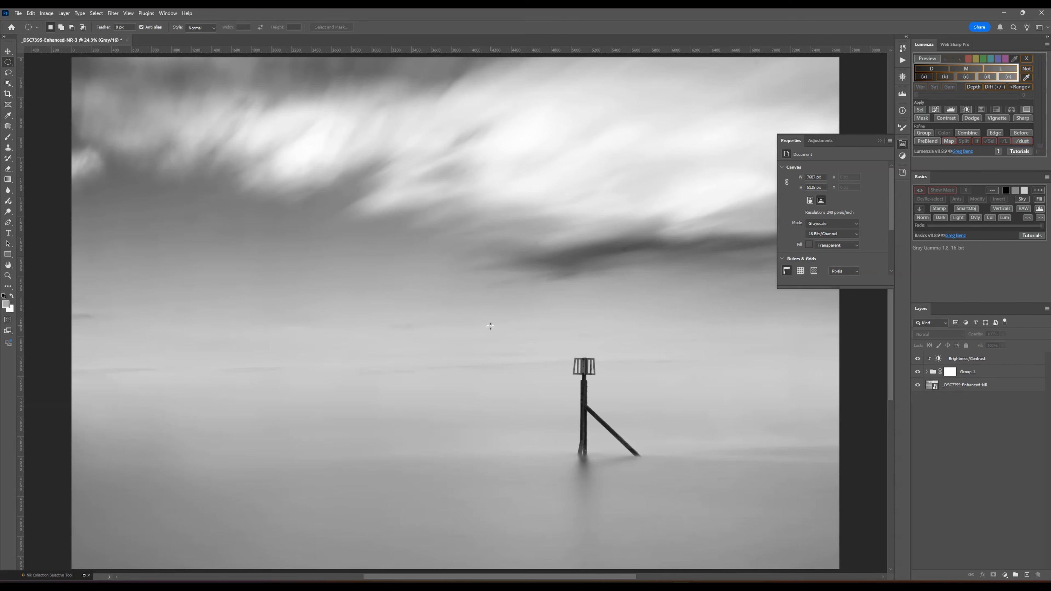
drag(457, 291, 719, 519)
click(996, 118)
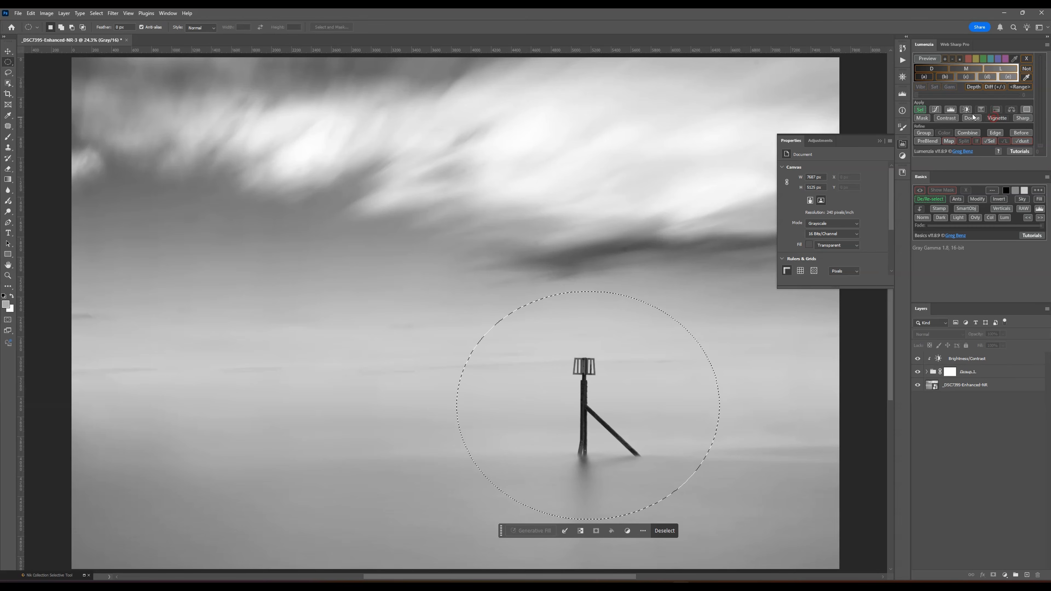
click(525, 332)
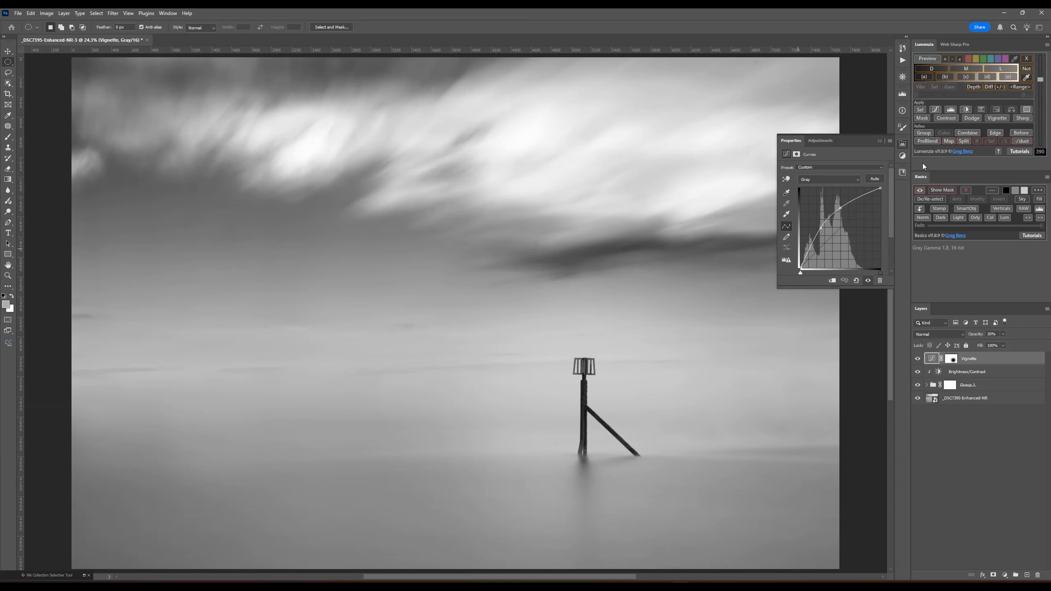
click(902, 143)
key(ctrl+minus)
key(ctrl+minus)
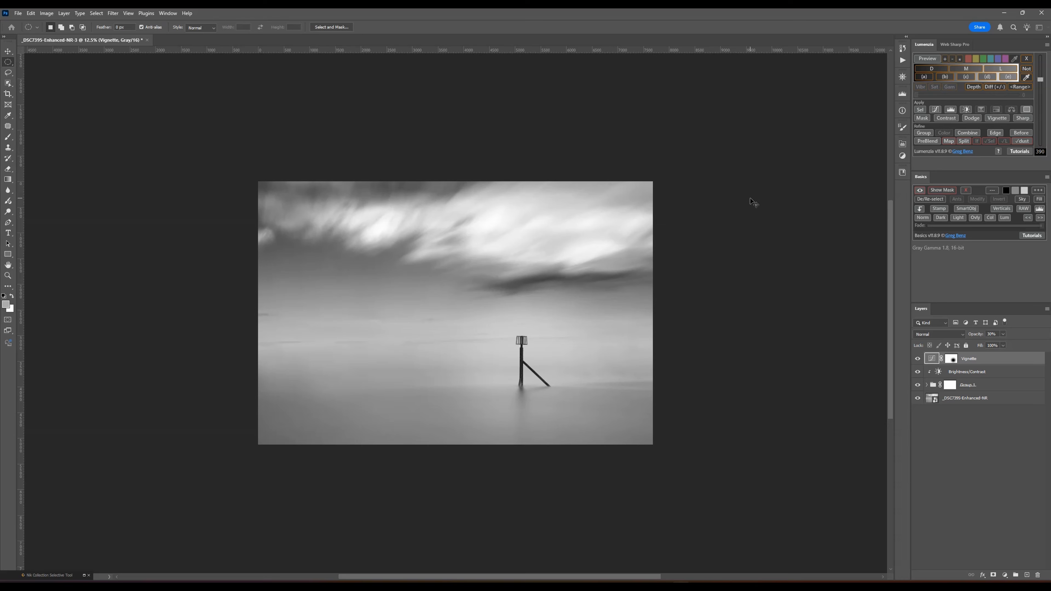
key(ctrl+plus)
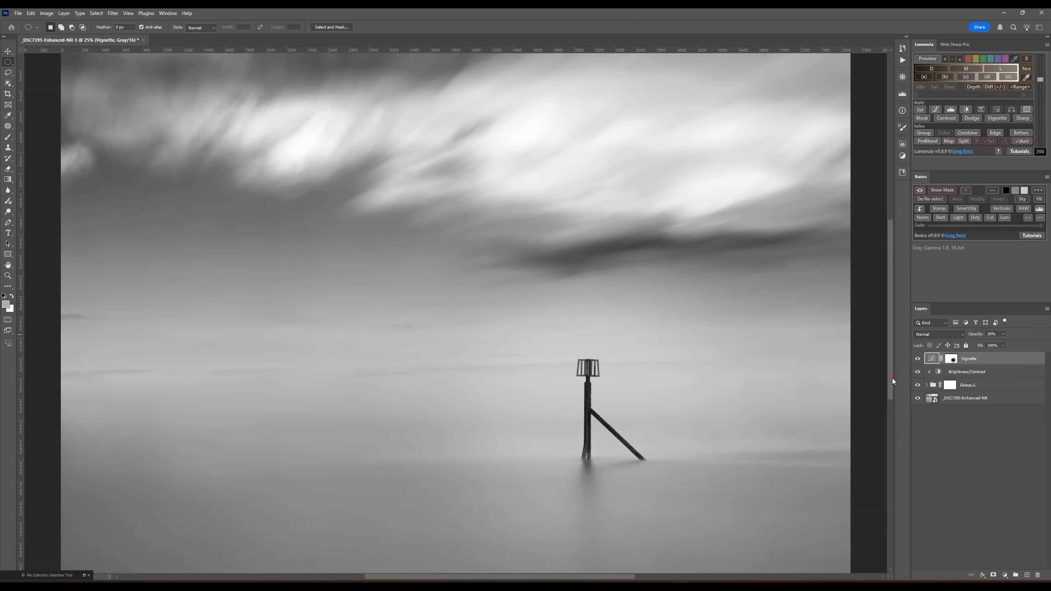
drag(892, 378, 892, 361)
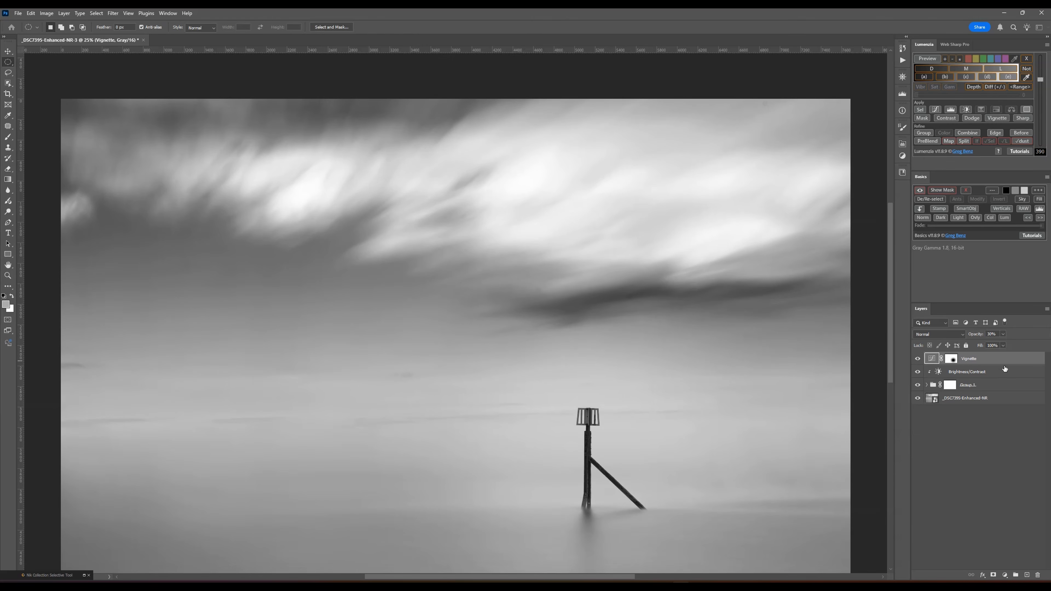
- Create the dust-spot check with its healing layer kept beneath the check group, and enlarge the Spot Healing Brush to about 100 px
click(1019, 142)
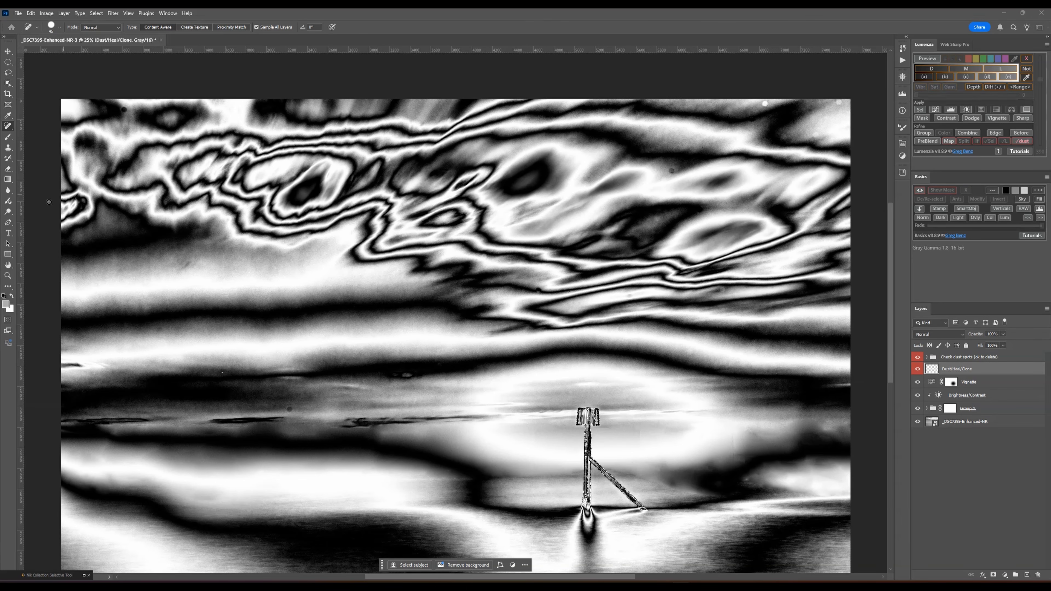
key(bracketright)
key(bracketright)
key(bracketright)
key(bracketright)
drag(600, 576, 628, 578)
key(bracketright)
key(bracketright)
scroll(739, 282, up, 3)
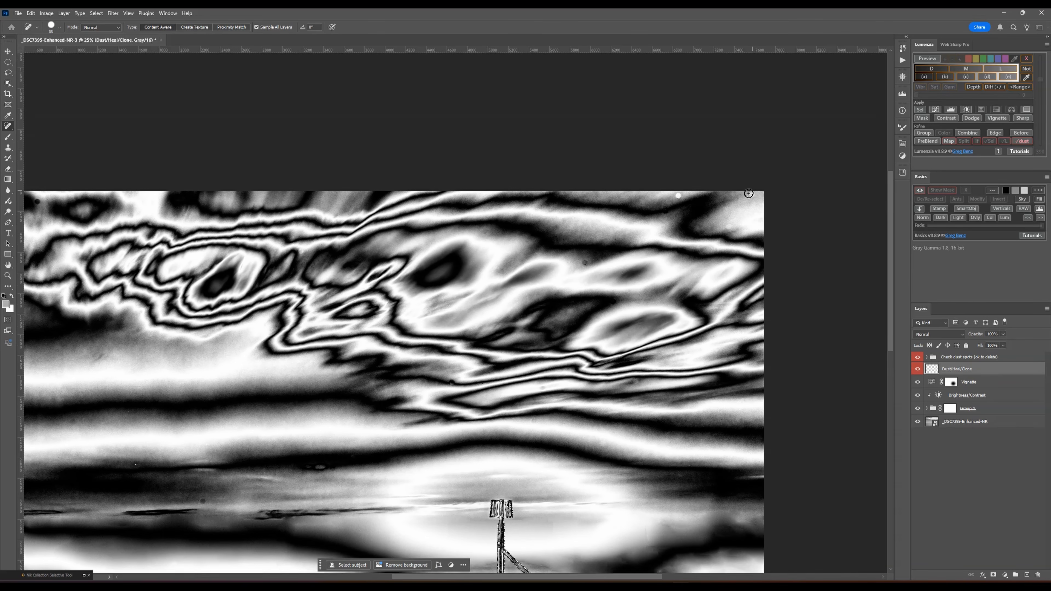
key(ctrl+bracketright)
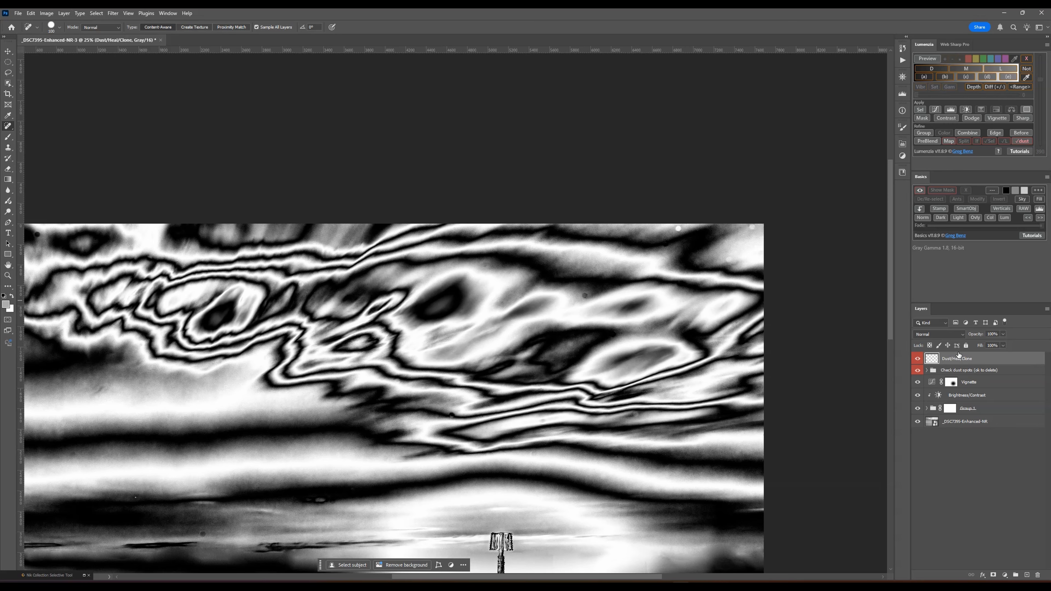
drag(959, 355, 959, 376)
key(ctrl+plus)
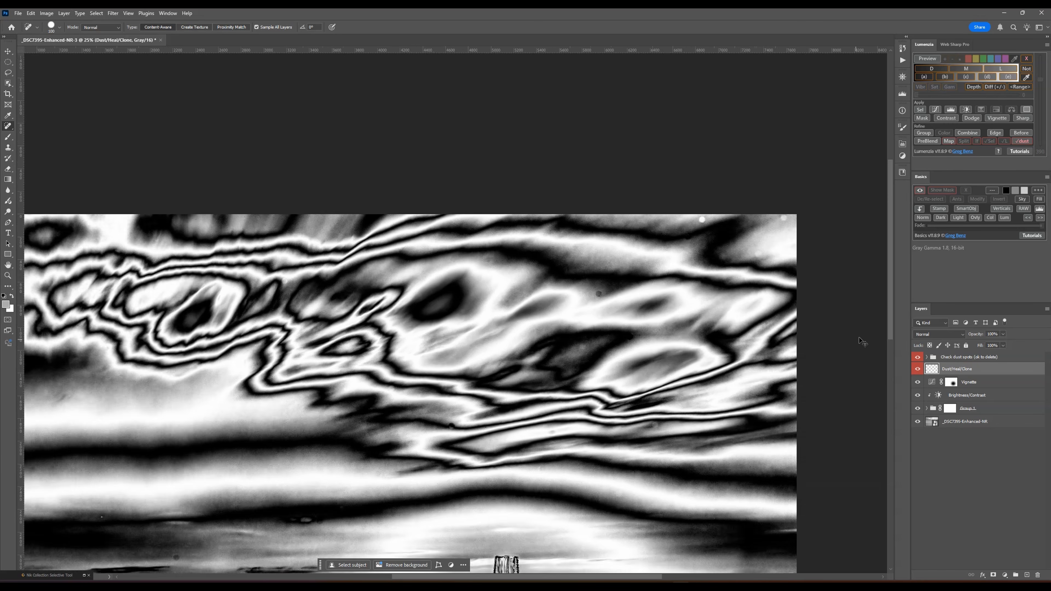
- Heal the dust spots along the upper right part of the sky on the Dust/Heal/Clone layer
click(714, 279)
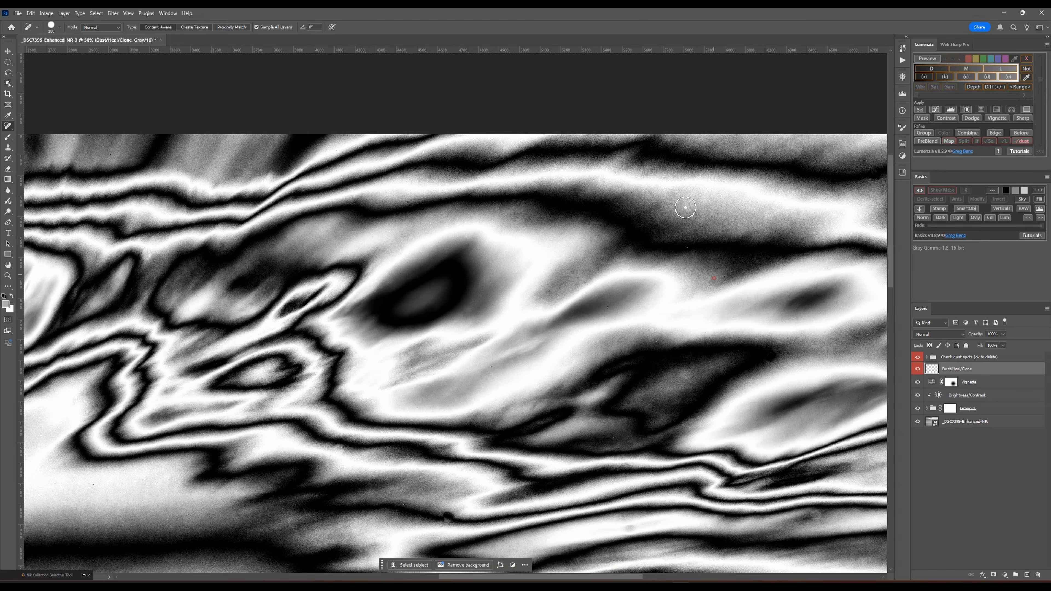
drag(613, 579, 678, 579)
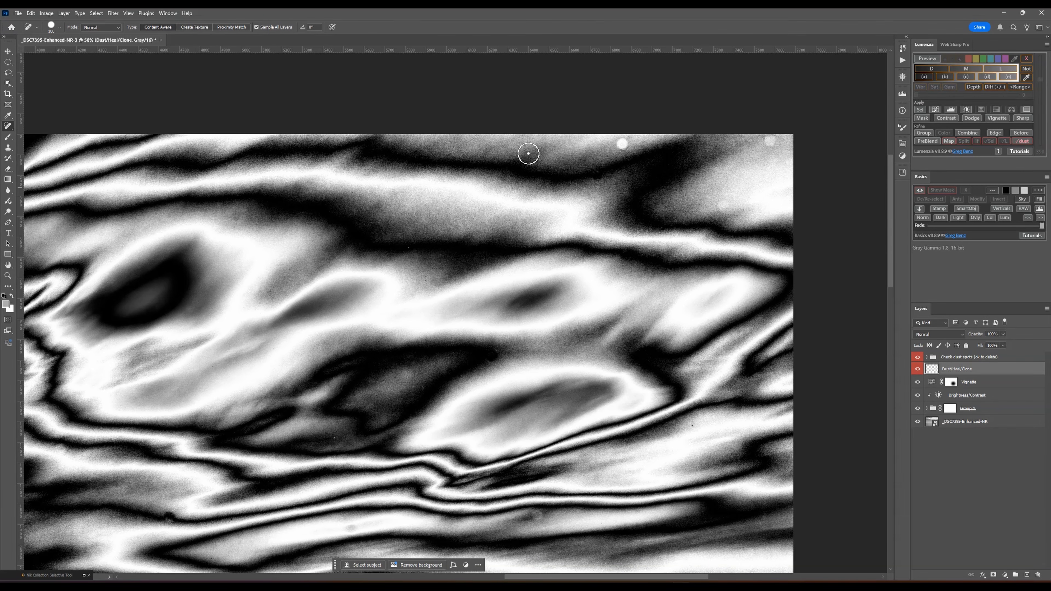
click(620, 144)
click(726, 203)
click(772, 142)
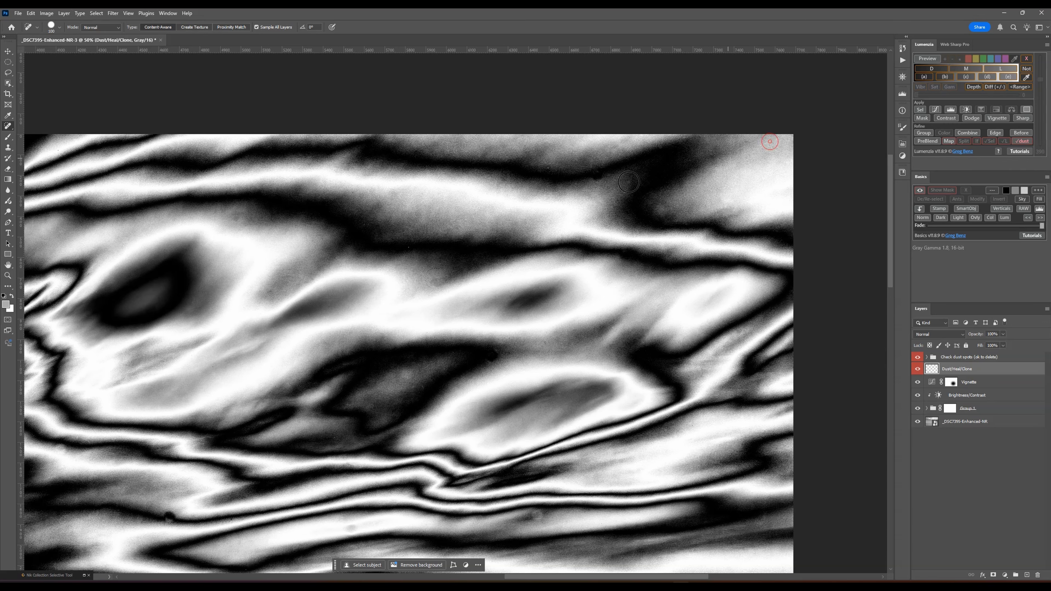
- Heal the two dust spots in the lower cloud bands above the post
scroll(571, 356, down, 1)
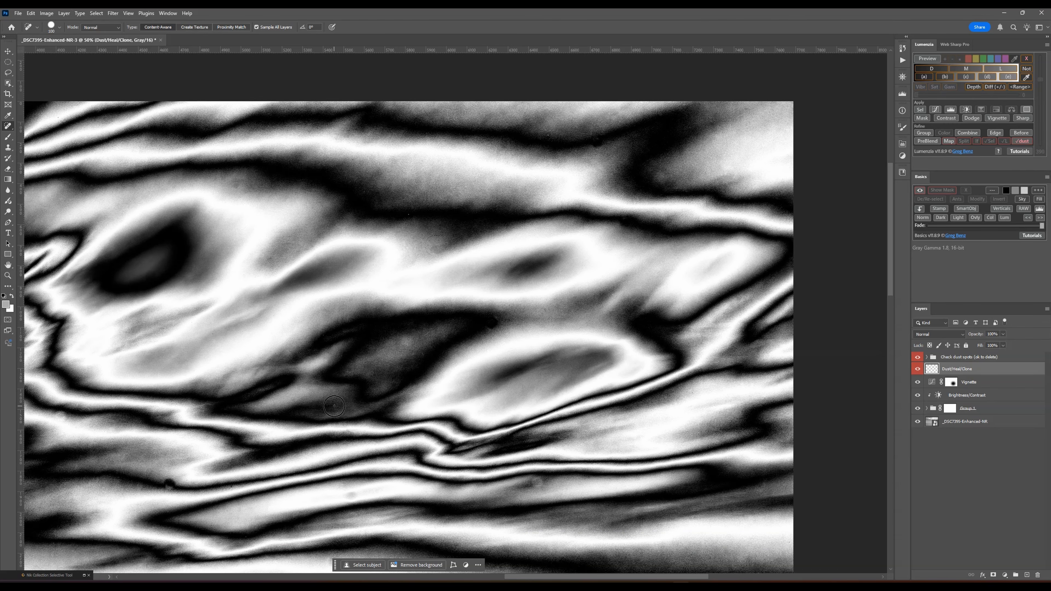
scroll(407, 232, down, 4)
scroll(489, 373, down, 3)
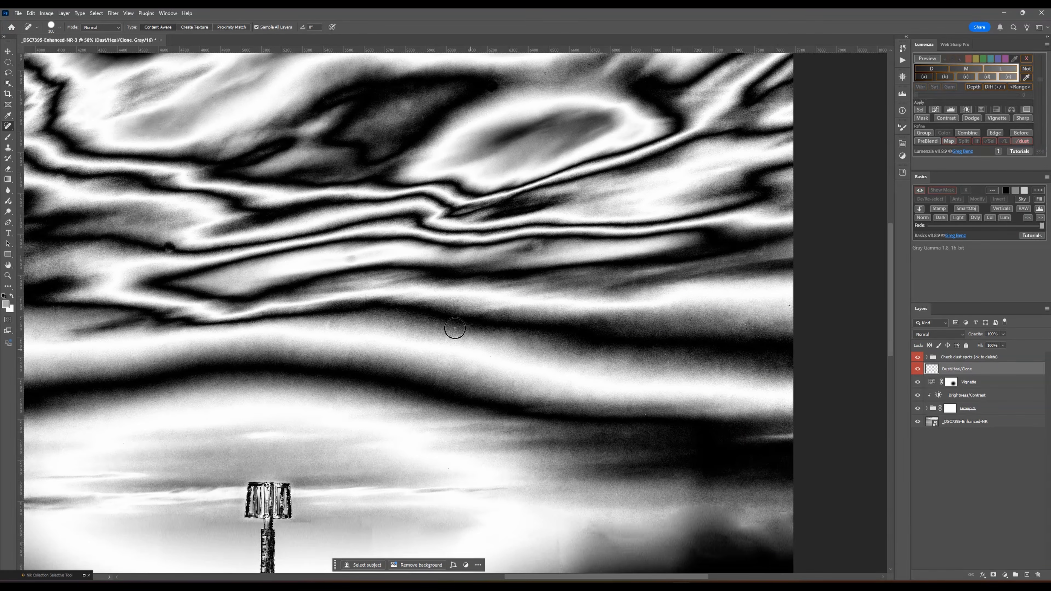
click(351, 257)
click(169, 247)
- Reduce the healing brush and remove the dust spots in the sky and mist on the image's left side
scroll(611, 486, down, 3)
scroll(611, 486, down, 3)
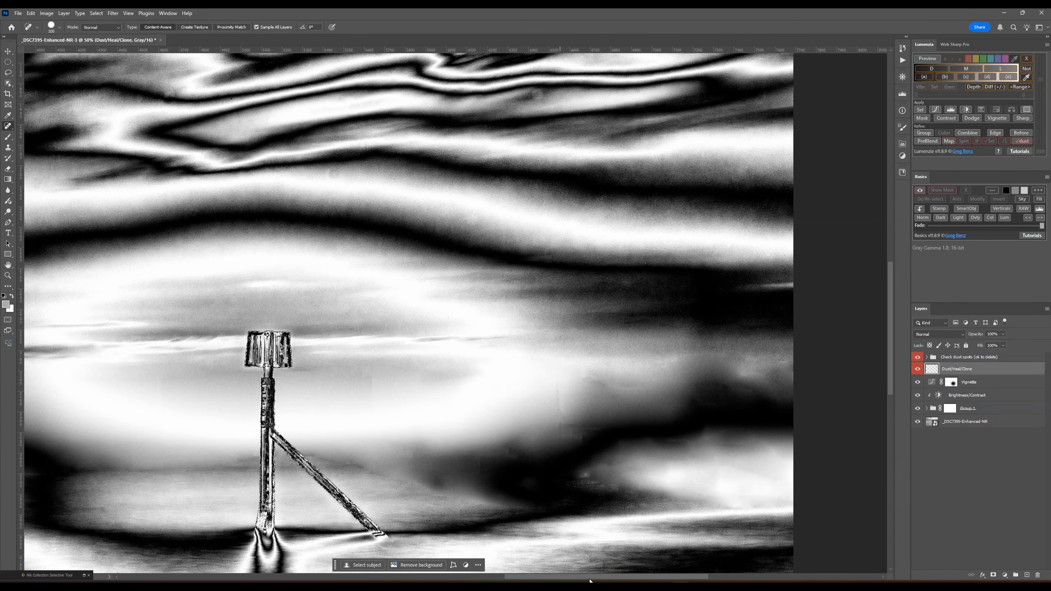
drag(610, 580, 425, 580)
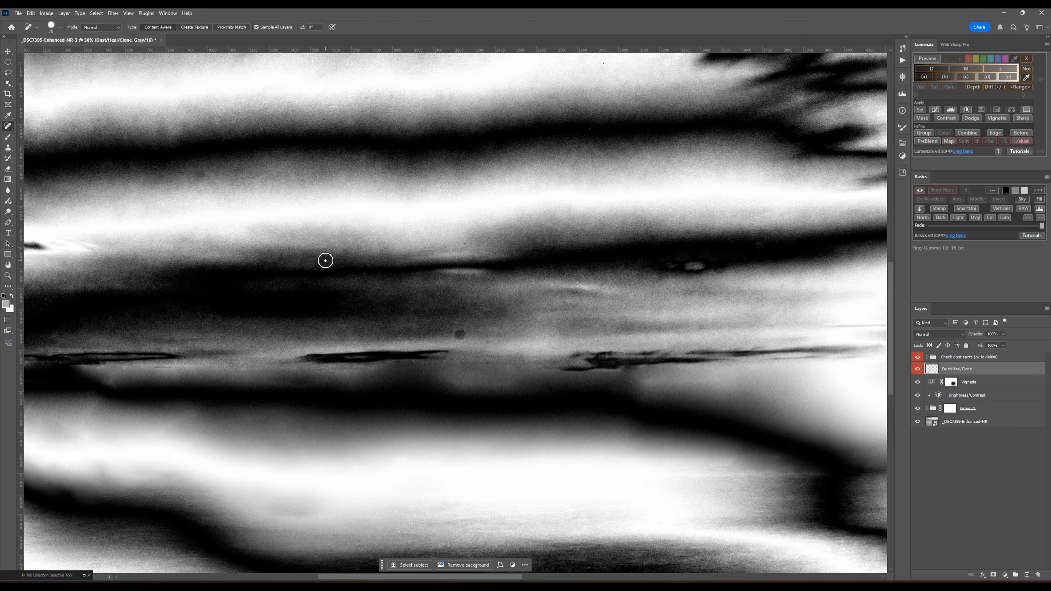
key(bracketleft)
key(bracketleft)
key(bracketleft)
key(bracketleft)
click(307, 152)
click(587, 128)
click(644, 164)
click(552, 161)
click(458, 333)
- Heal more small dust spots in the sky, adjusting the healing brush size to suit each one
scroll(450, 277, up, 10)
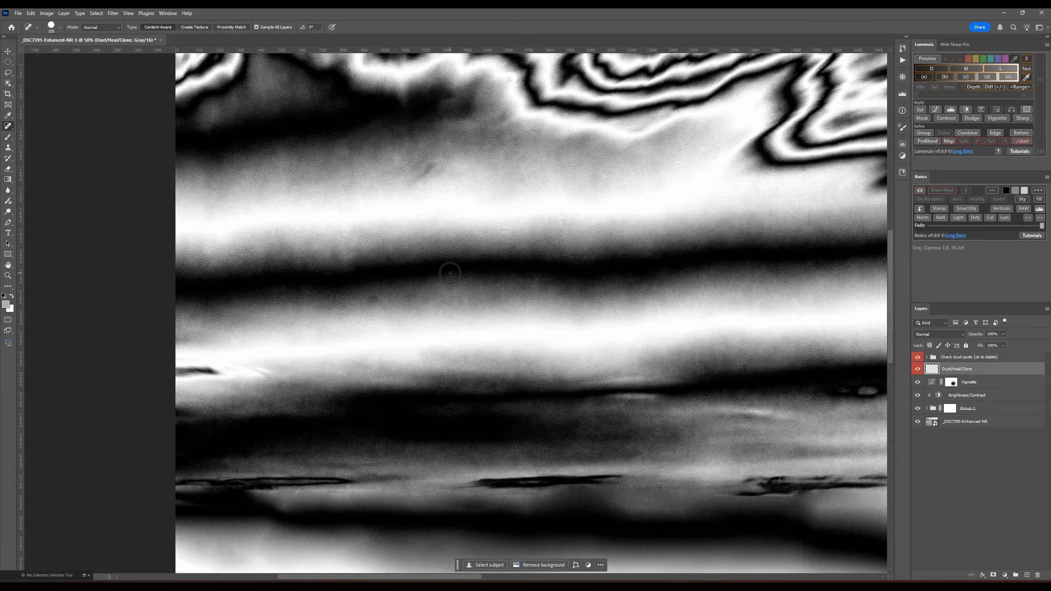
drag(452, 577, 693, 577)
key(bracketleft)
key(bracketleft)
click(540, 135)
key(bracketright)
key(bracketright)
key(bracketright)
key(bracketright)
click(435, 316)
- Inspect the rest of the high-contrast check view for remaining dust spots
mouse_move(583, 577)
mouse_down()
mouse_move(364, 577)
mouse_move(569, 577)
mouse_move(451, 578)
mouse_up()
scroll(391, 406, down, 8)
scroll(391, 406, up, 3)
key(bracketleft)
key(bracketleft)
key(bracketleft)
key(bracketleft)
key(bracketleft)
key(bracketleft)
scroll(818, 321, up, 4)
scroll(468, 356, up, 2)
scroll(465, 374, down, 12)
- Hide the dust-spot check group and delete it, keeping the Dust/Heal/Clone layer
key(ctrl+0)
key(bracketright)
key(bracketright)
key(bracketright)
key(bracketright)
key(bracketright)
key(bracketright)
click(917, 357)
click(958, 358)
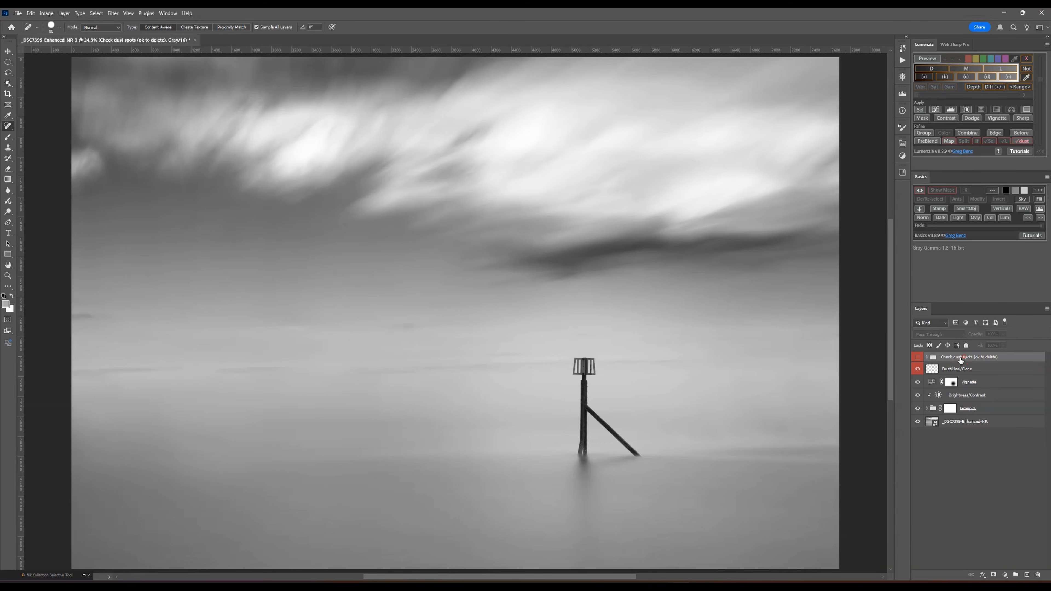
key(Delete)
click(993, 479)
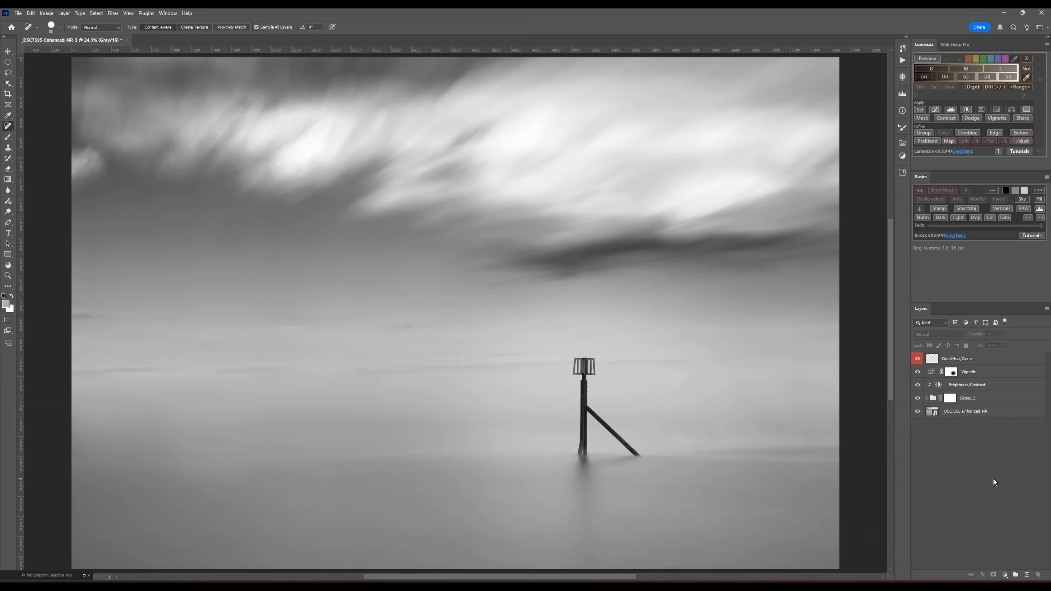
scroll(602, 362, right, 2)
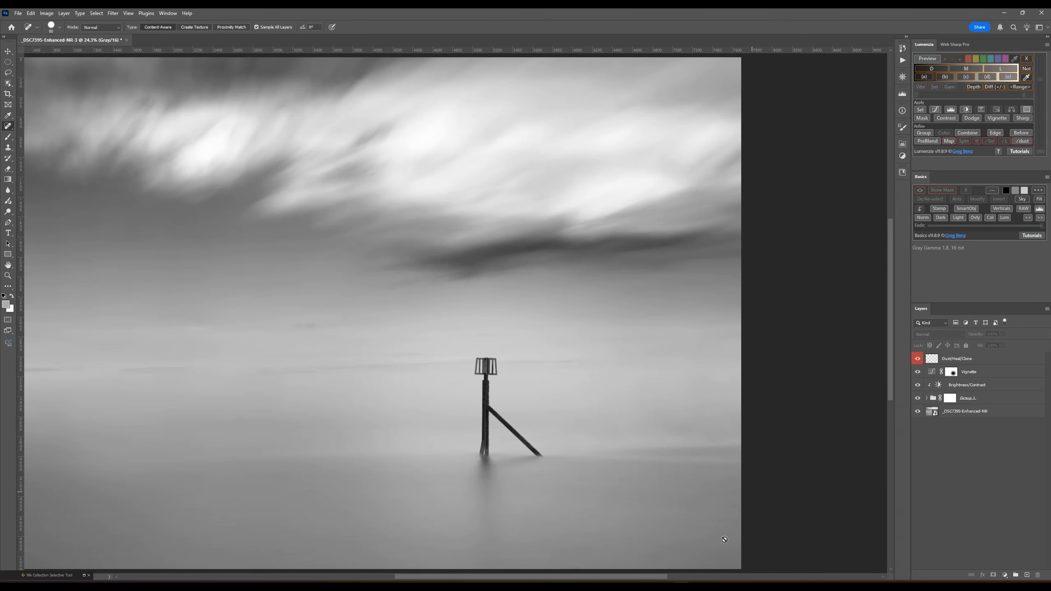
drag(655, 578, 615, 577)
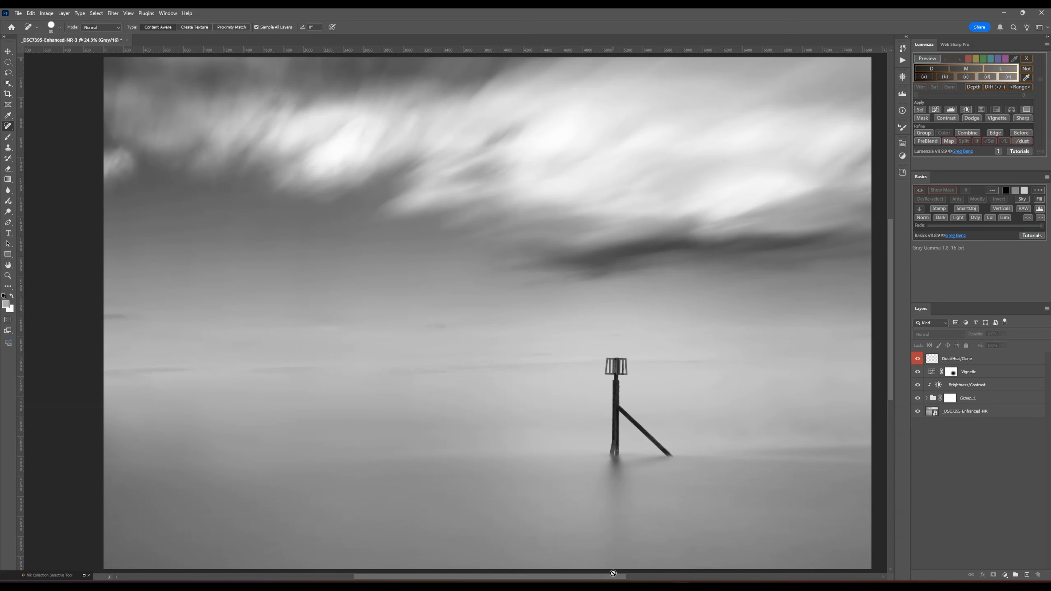
scroll(432, 470, right, 3)
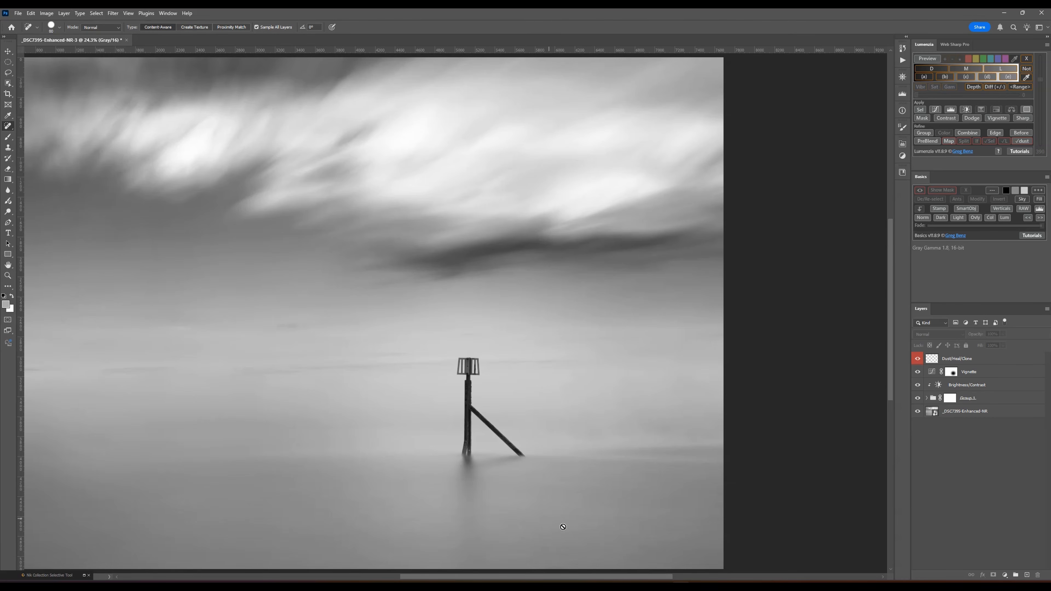
drag(614, 579, 576, 574)
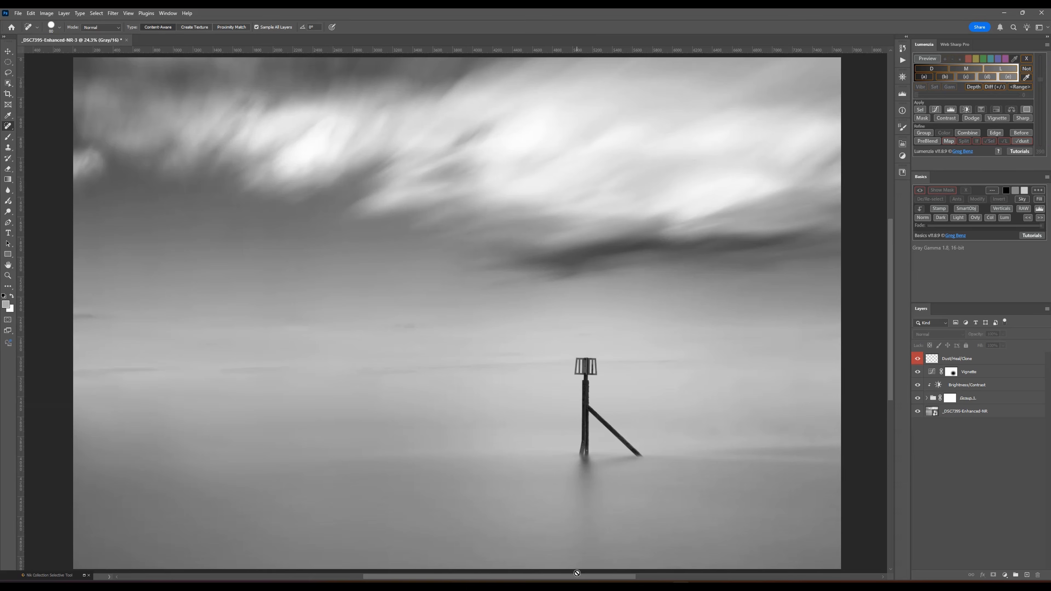